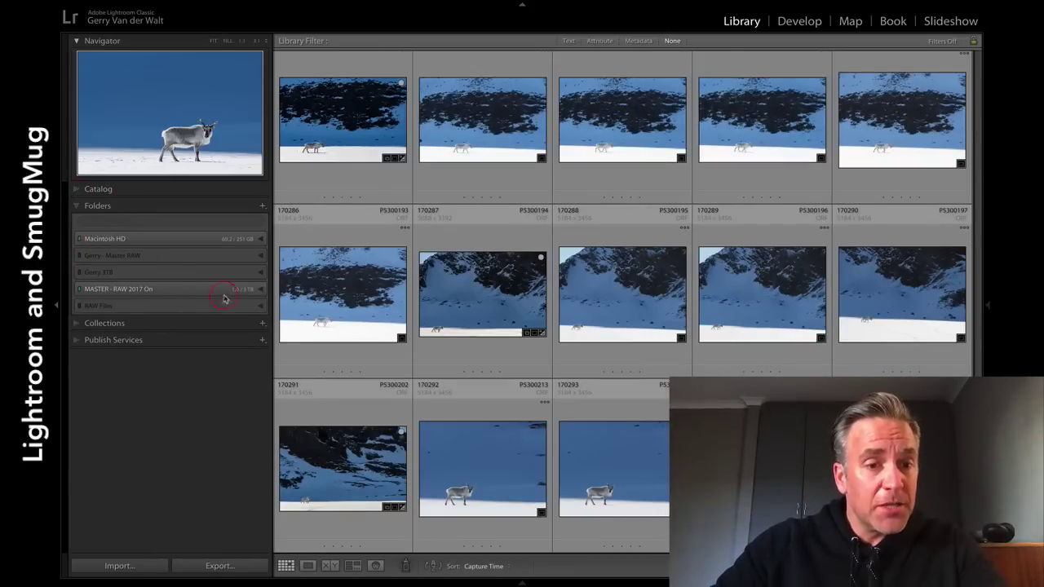
Expand the MASTER drive's folders and label the 2019-02 NYC folder green.
{"action": "left_click", "coordinate": [260, 290]}
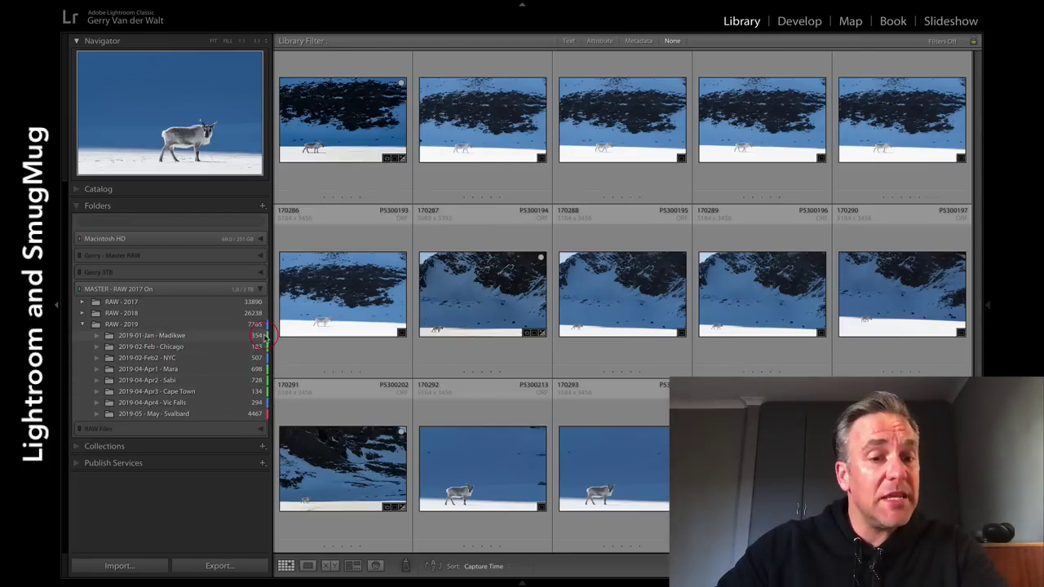
{"action": "mouse_move", "coordinate": [265, 335]}
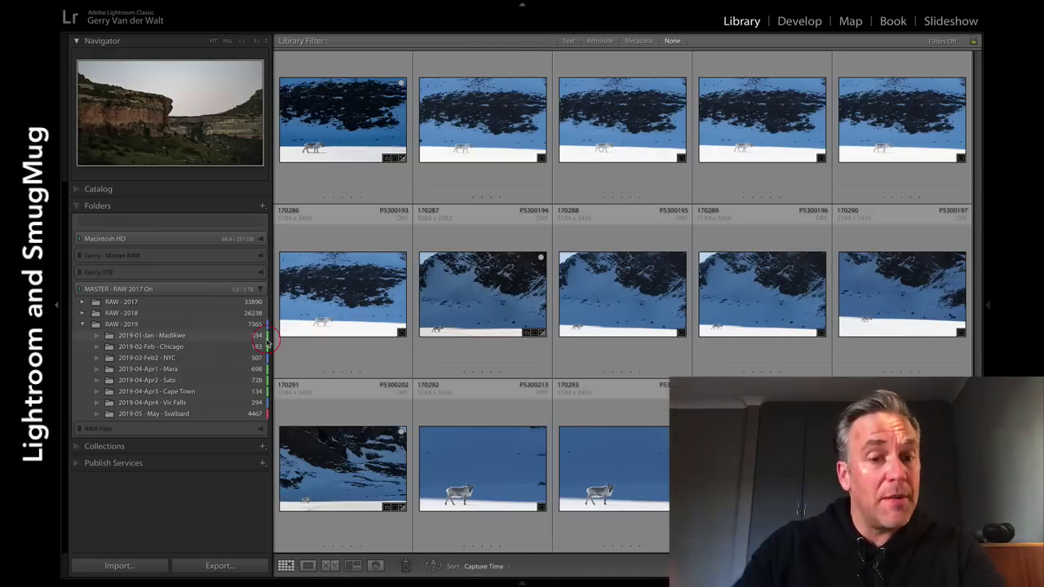
{"action": "right_click", "coordinate": [189, 361]}
{"action": "mouse_move", "coordinate": [363, 402]}
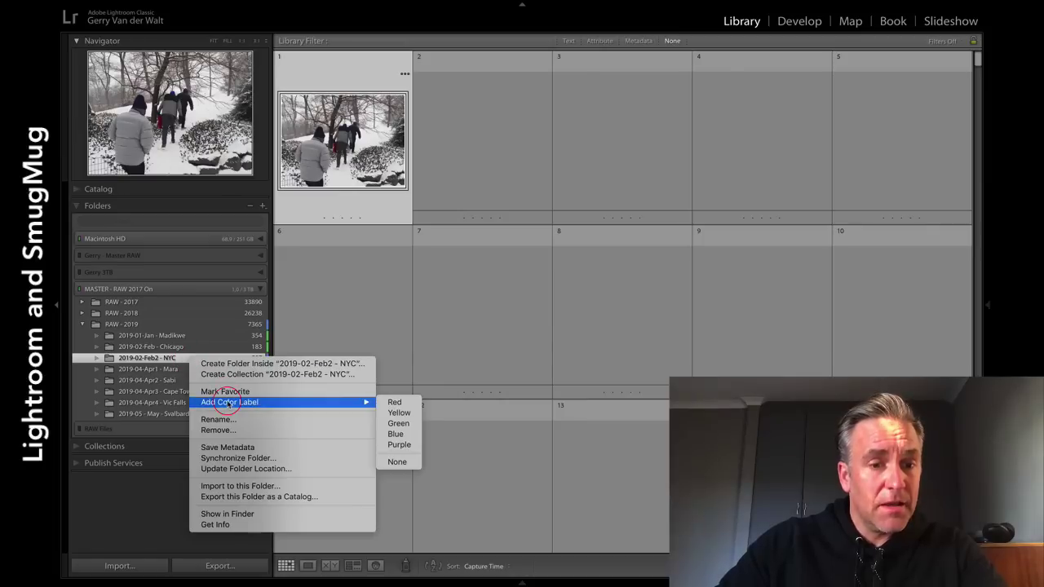
{"action": "left_click", "coordinate": [398, 425]}
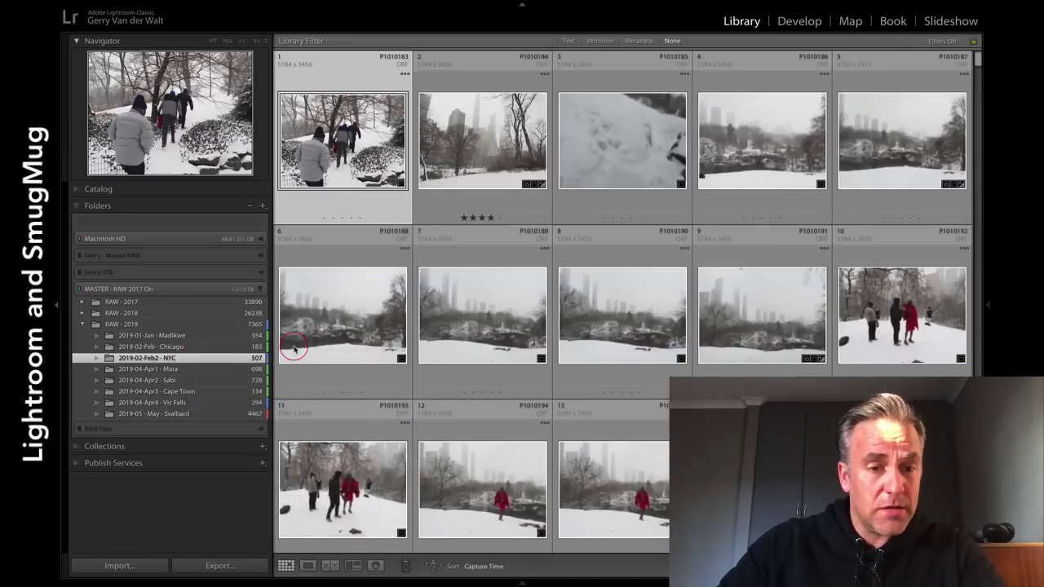
Label the Vic Falls folder green and the 2019-05 Svalbard folder yellow.
{"action": "right_click", "coordinate": [217, 403]}
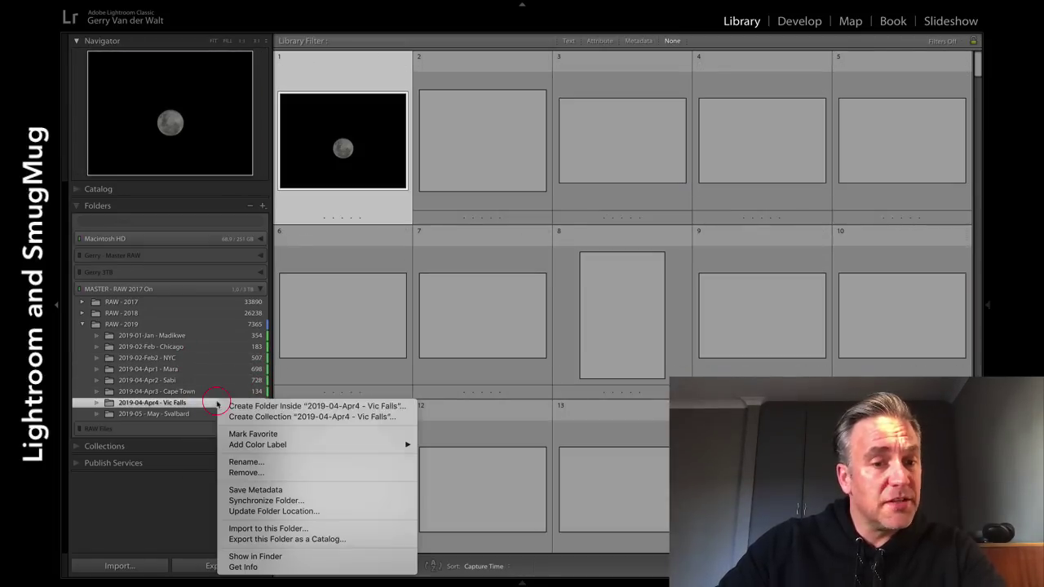
{"action": "mouse_move", "coordinate": [263, 447]}
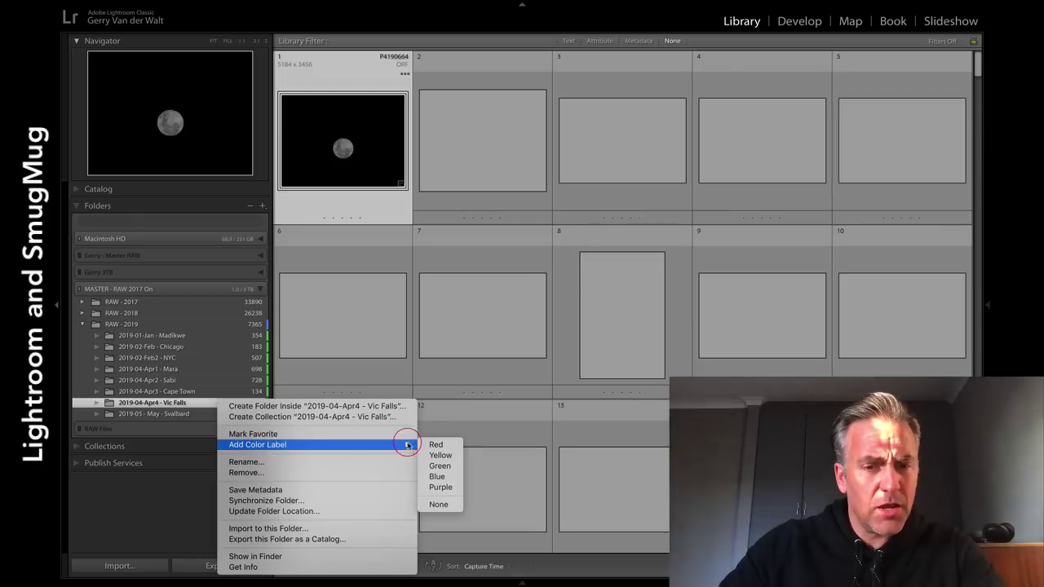
{"action": "left_click", "coordinate": [432, 464]}
{"action": "left_click", "coordinate": [214, 414]}
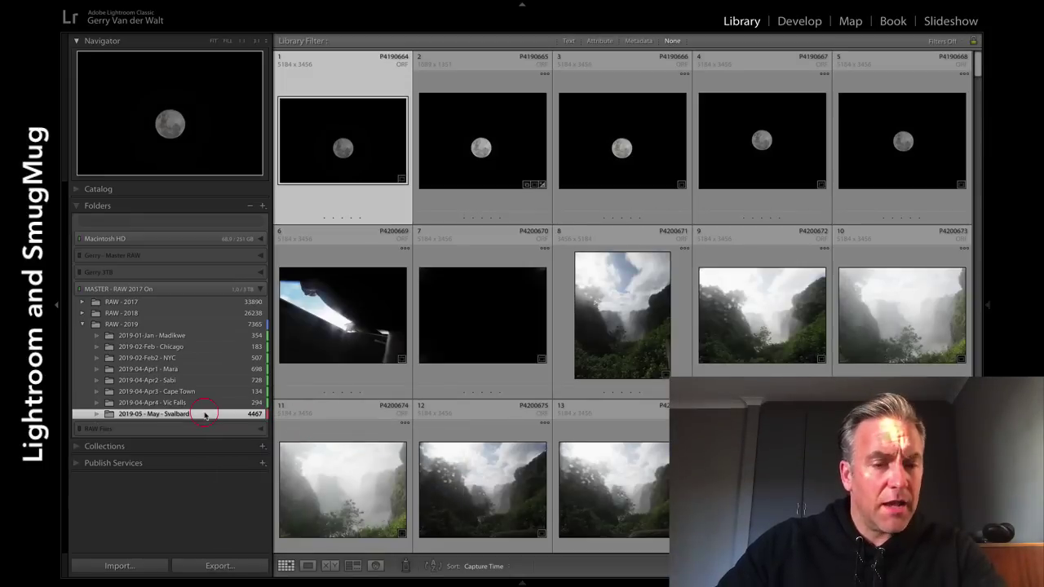
{"action": "right_click", "coordinate": [214, 414]}
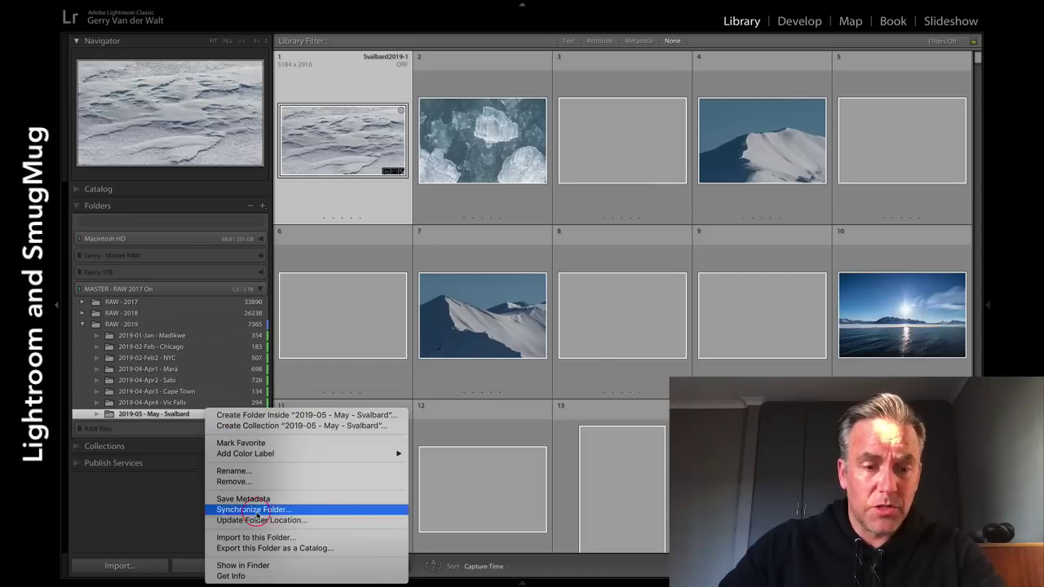
{"action": "mouse_move", "coordinate": [399, 460]}
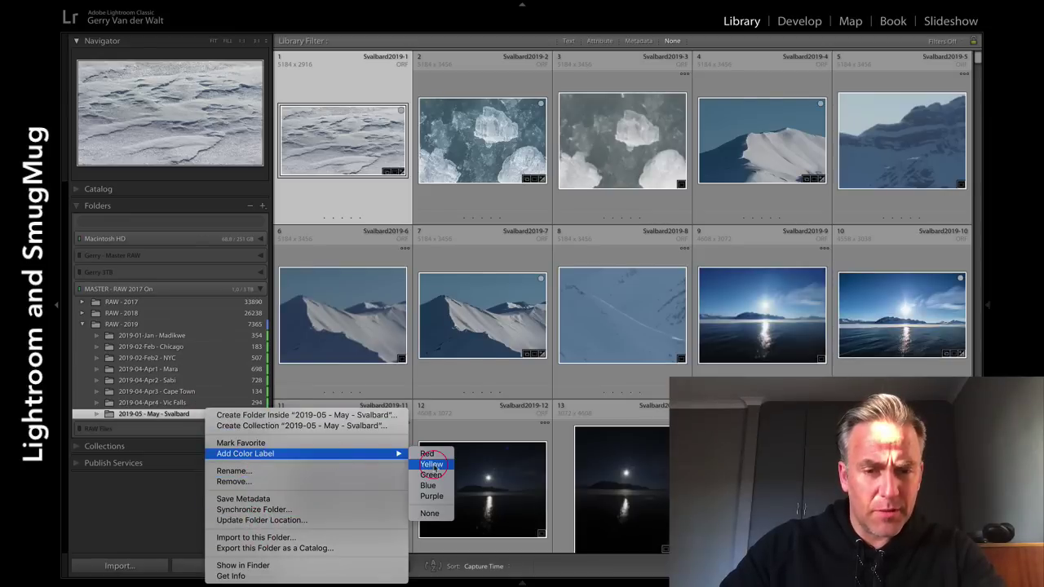
{"action": "left_click", "coordinate": [432, 464]}
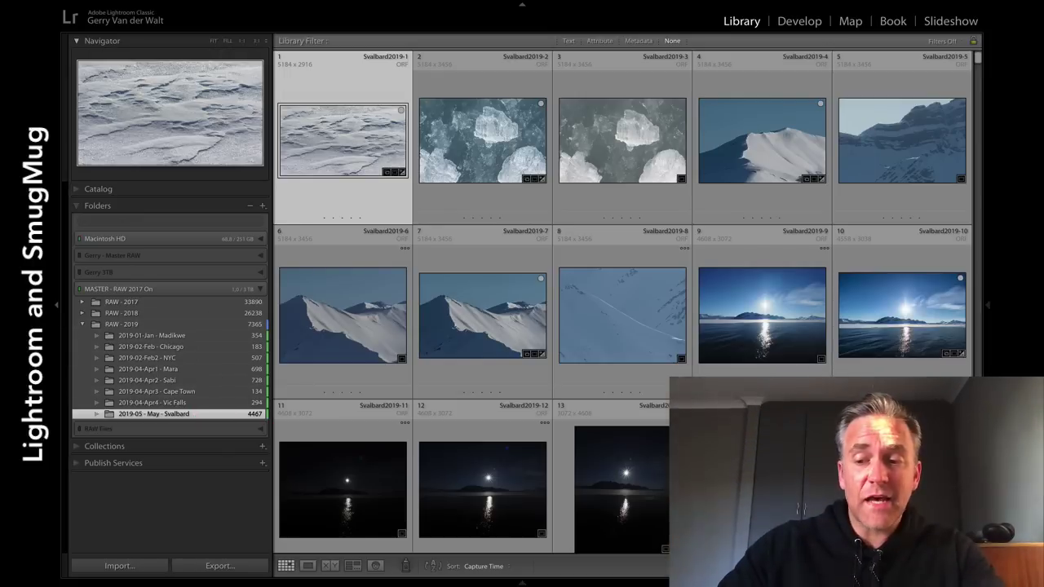
Shrink the grid thumbnails and scroll through the Svalbard folder's photos.
{"action": "key", "text": "minus"}
{"action": "key", "text": "minus"}
{"action": "key", "text": "minus"}
{"action": "key", "text": "minus"}
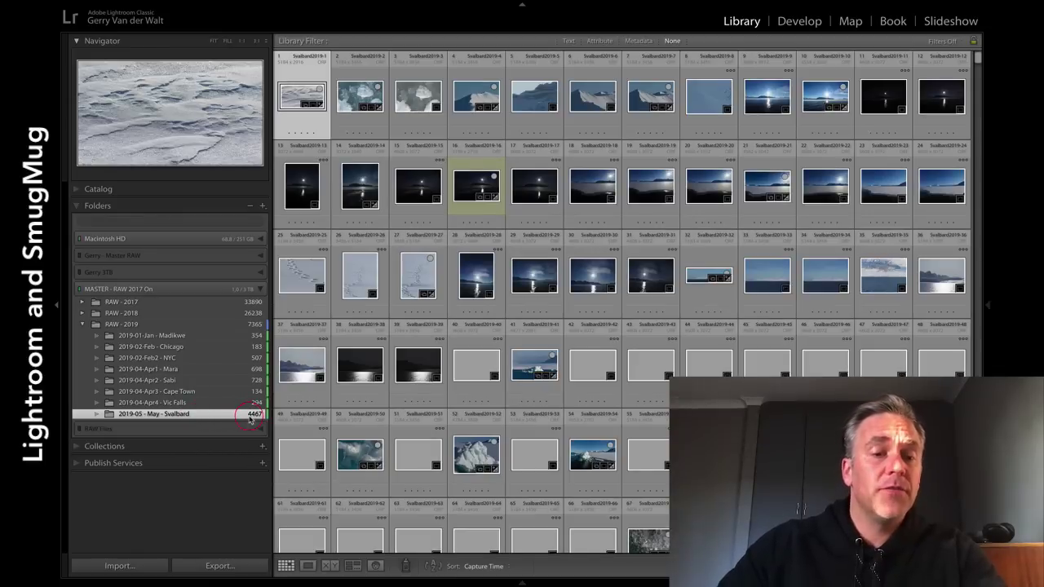
{"action": "scroll", "coordinate": [593, 370], "scroll_direction": "down", "scroll_amount": 15}
{"action": "scroll", "coordinate": [594, 369], "scroll_direction": "down", "scroll_amount": 20}
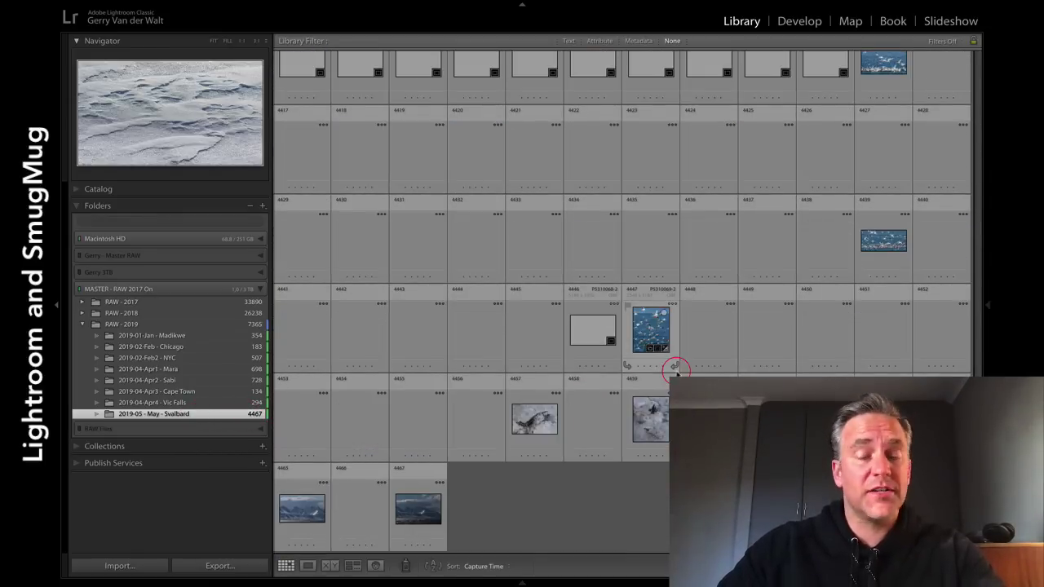
{"action": "scroll", "coordinate": [674, 371], "scroll_direction": "up", "scroll_amount": 5}
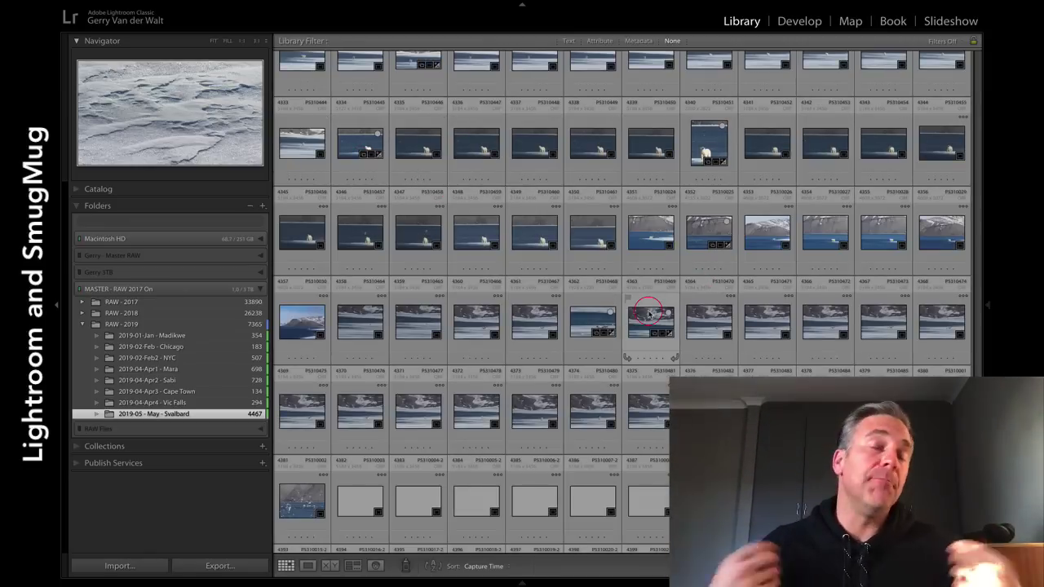
{"action": "mouse_move", "coordinate": [650, 315]}
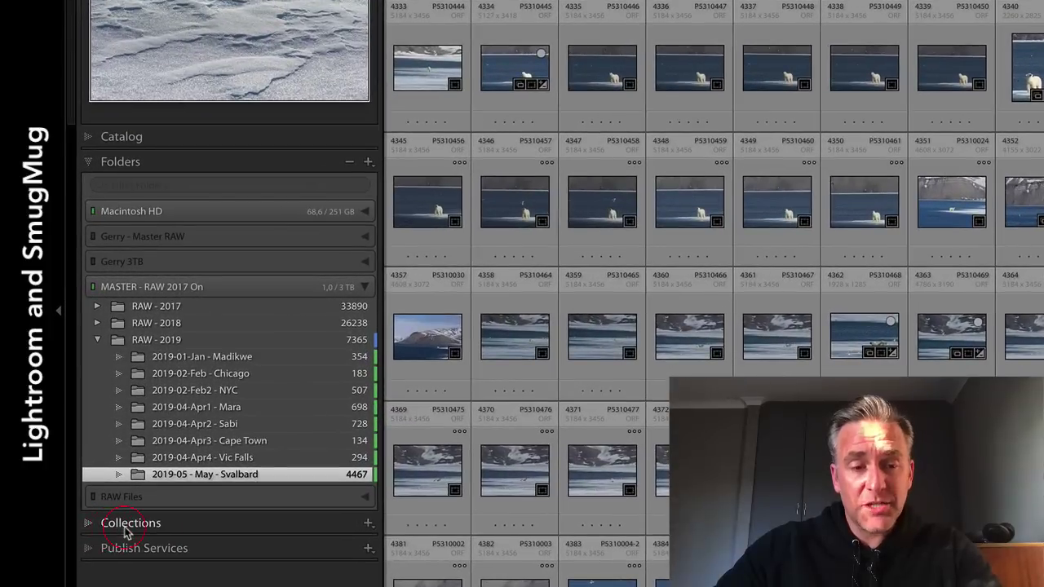
Expand Collections > Destination Galleries > Svalbard and view the Svalbard 2013 collection.
{"action": "left_click", "coordinate": [87, 526]}
{"action": "left_click", "coordinate": [203, 232]}
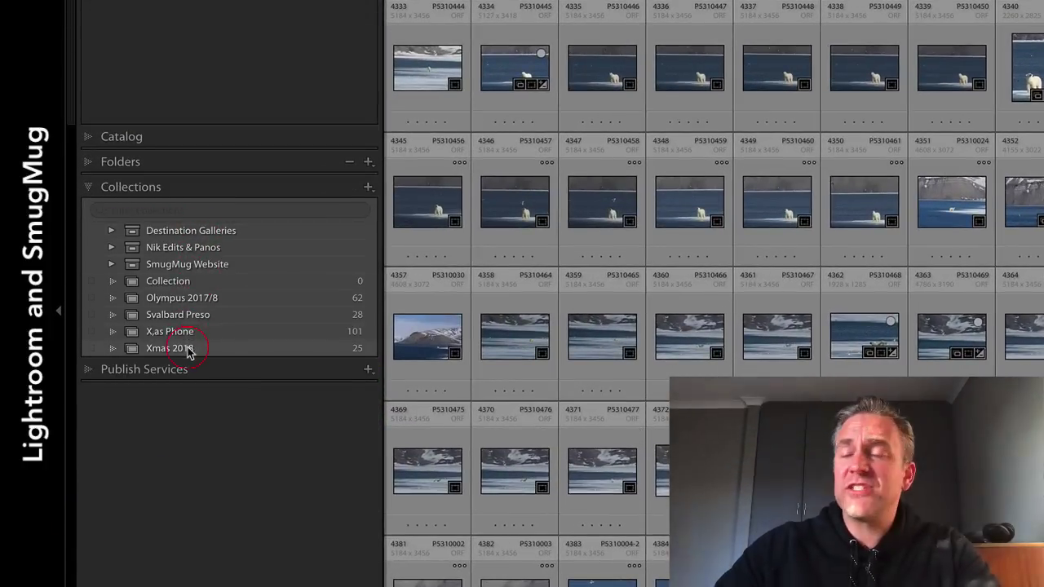
{"action": "left_click", "coordinate": [113, 233]}
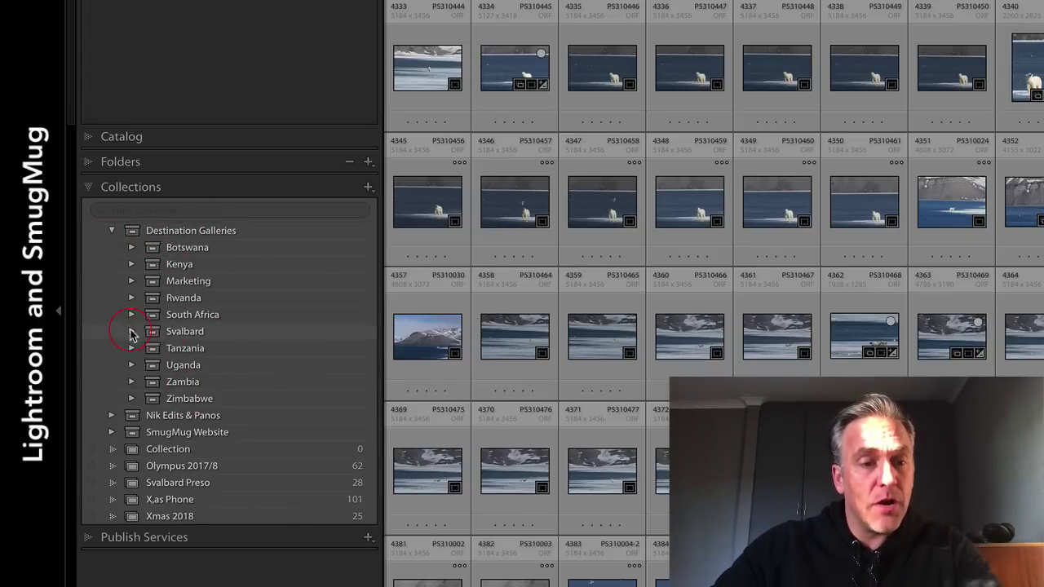
{"action": "left_click", "coordinate": [131, 332]}
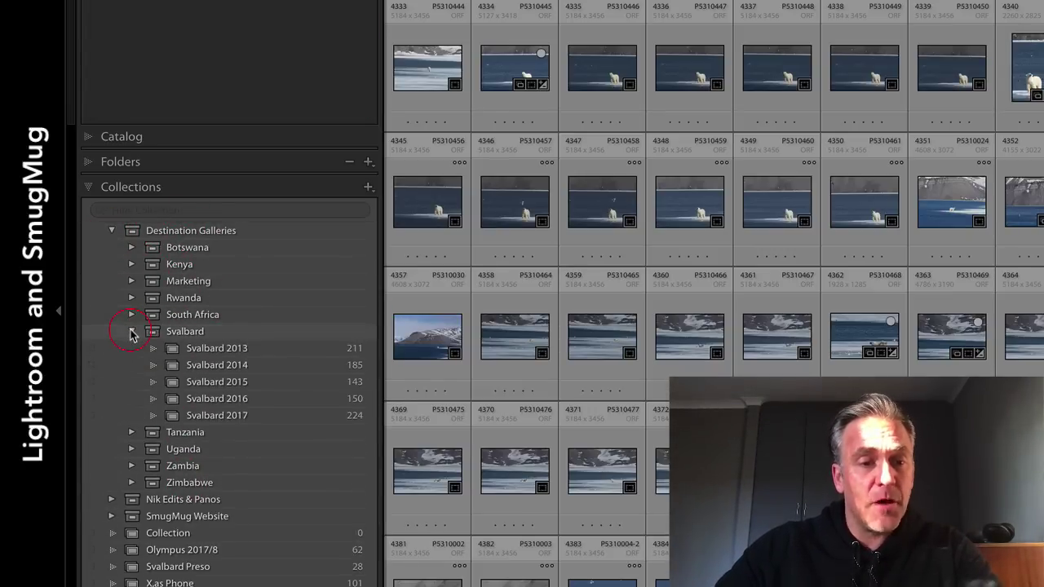
{"action": "left_click", "coordinate": [232, 353]}
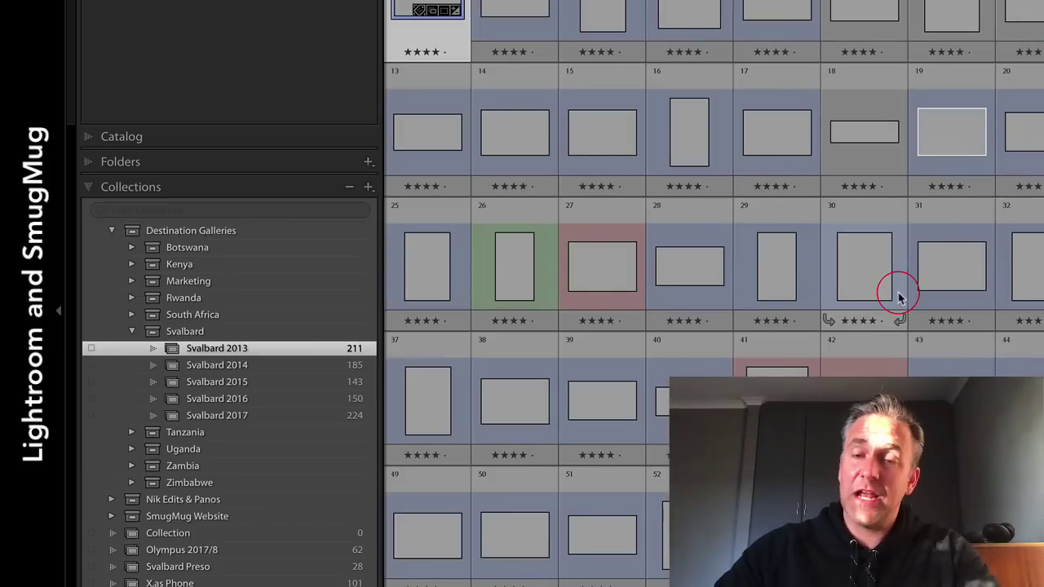
{"action": "scroll", "coordinate": [862, 315], "scroll_direction": "down", "scroll_amount": 10}
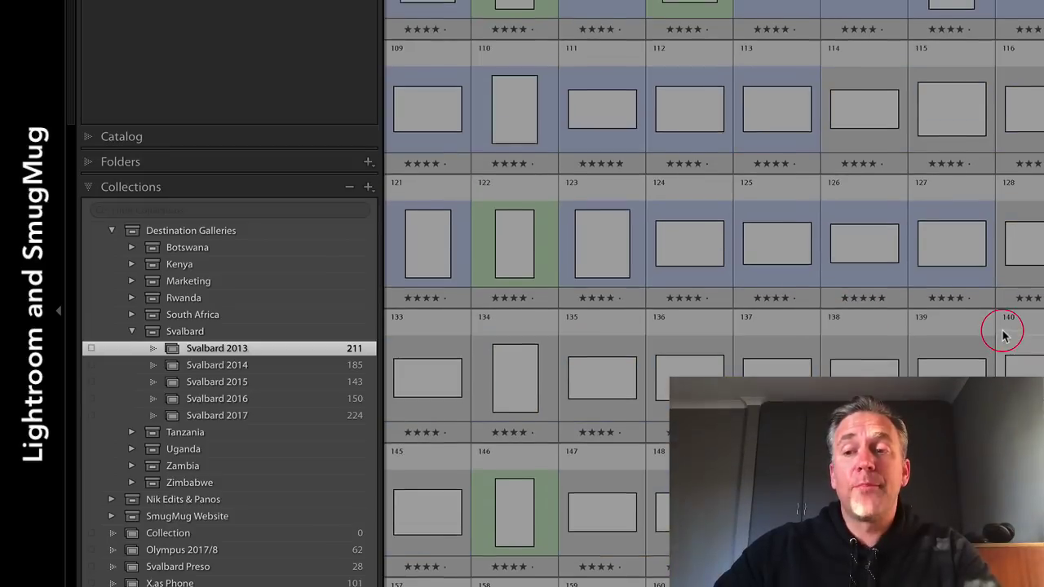
{"action": "scroll", "coordinate": [1006, 329], "scroll_direction": "up", "scroll_amount": 10}
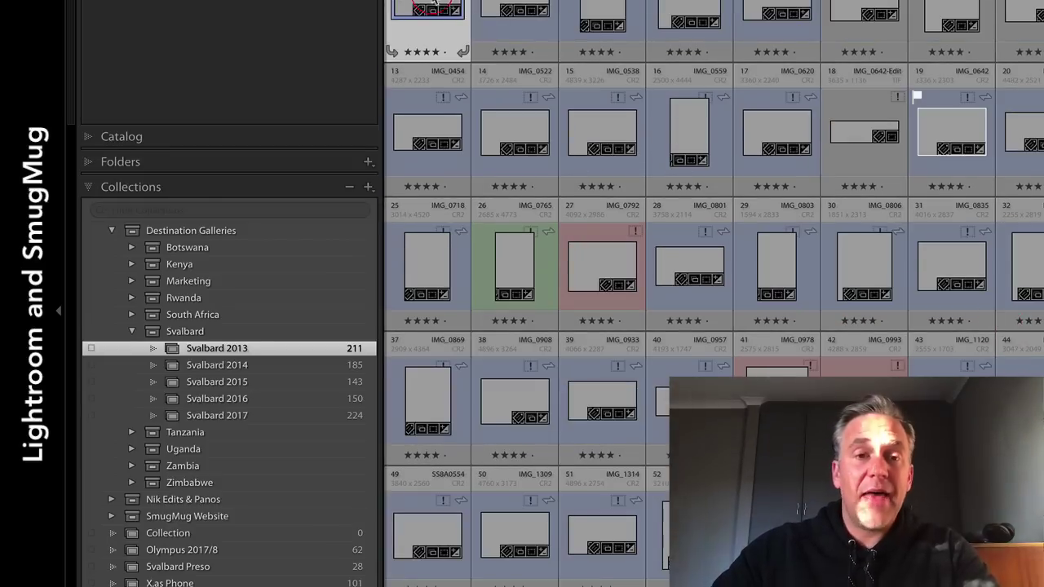
View the Svalbard 2016 and 2017 collections, then expand South Africa > Madikwe Game Reserve.
{"action": "left_click", "coordinate": [330, 401]}
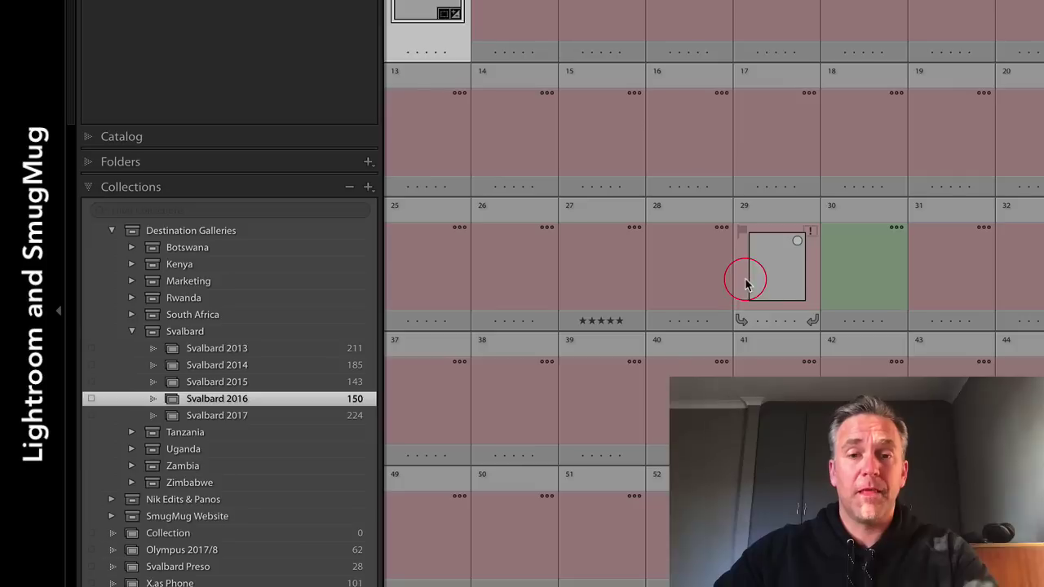
{"action": "left_click", "coordinate": [277, 420]}
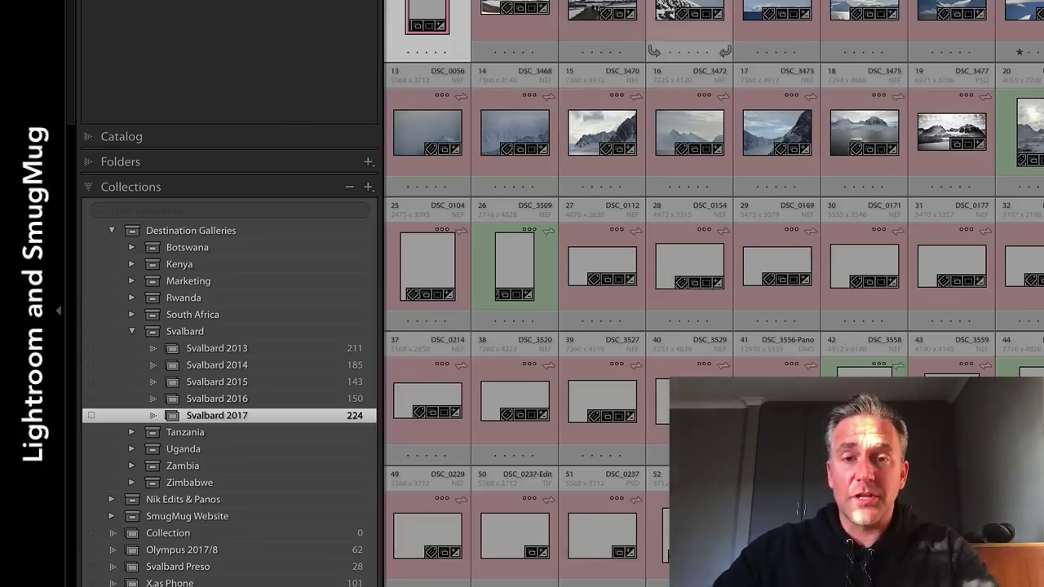
{"action": "scroll", "coordinate": [714, 293], "scroll_direction": "down", "scroll_amount": 10}
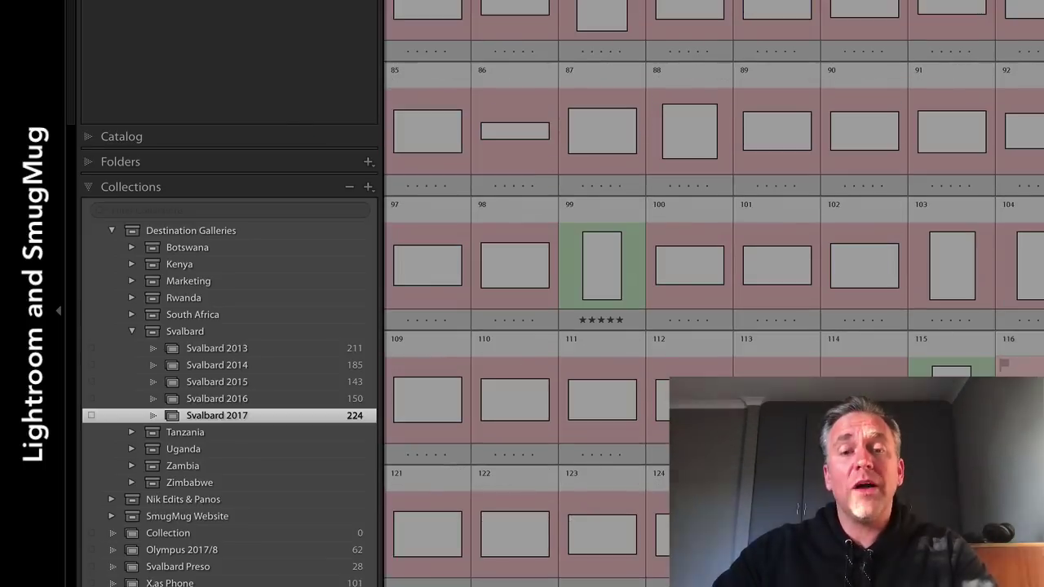
{"action": "scroll", "coordinate": [888, 302], "scroll_direction": "up", "scroll_amount": 3}
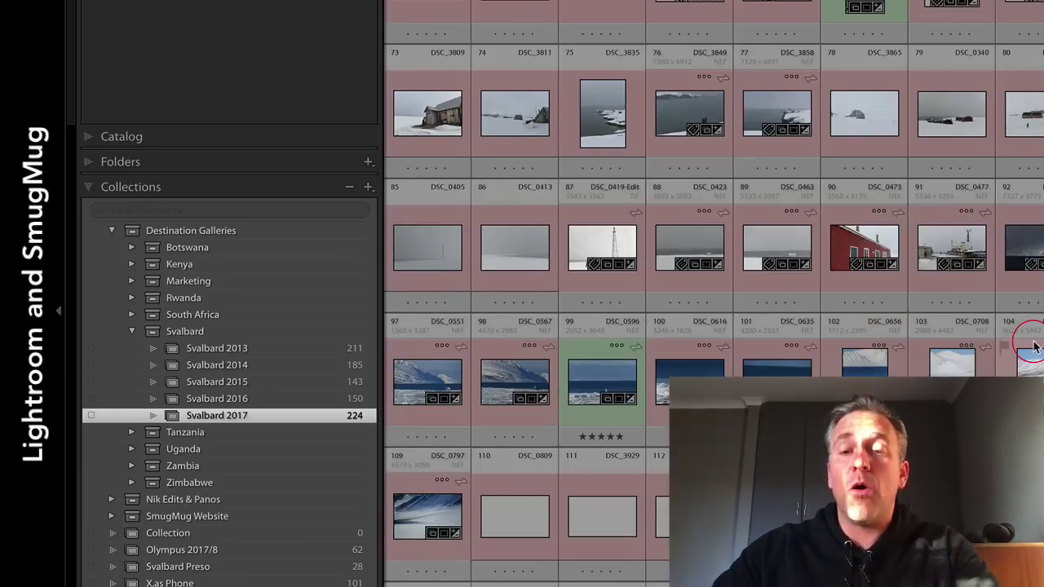
{"action": "scroll", "coordinate": [1030, 343], "scroll_direction": "down", "scroll_amount": 3}
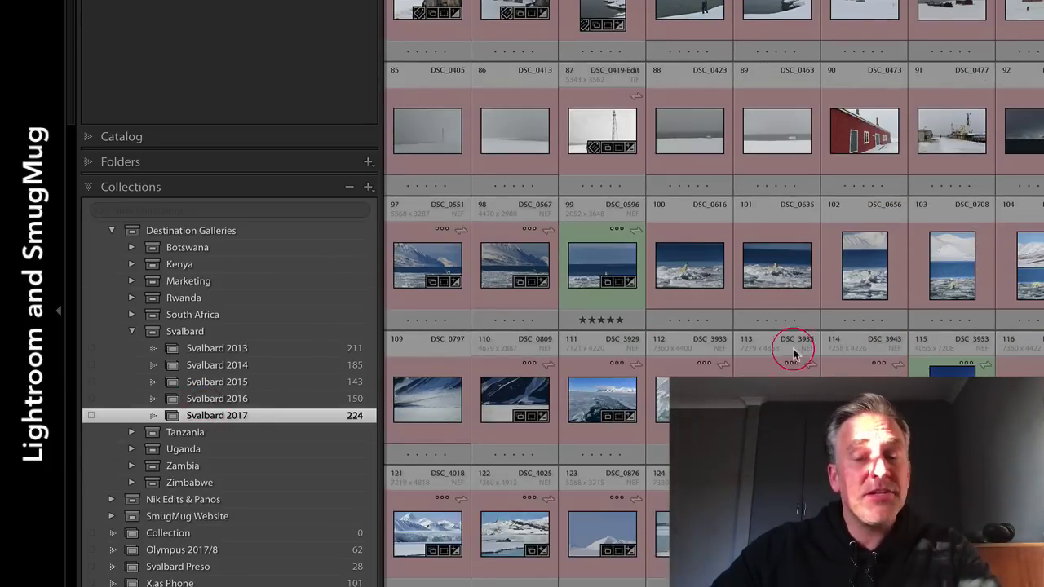
{"action": "scroll", "coordinate": [911, 334], "scroll_direction": "down", "scroll_amount": 15}
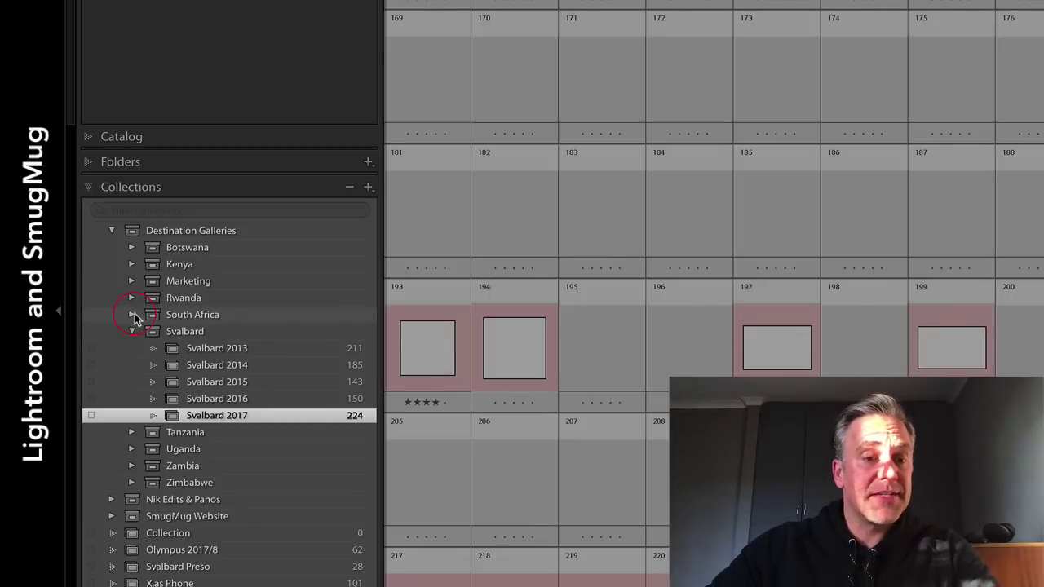
{"action": "left_click", "coordinate": [133, 315]}
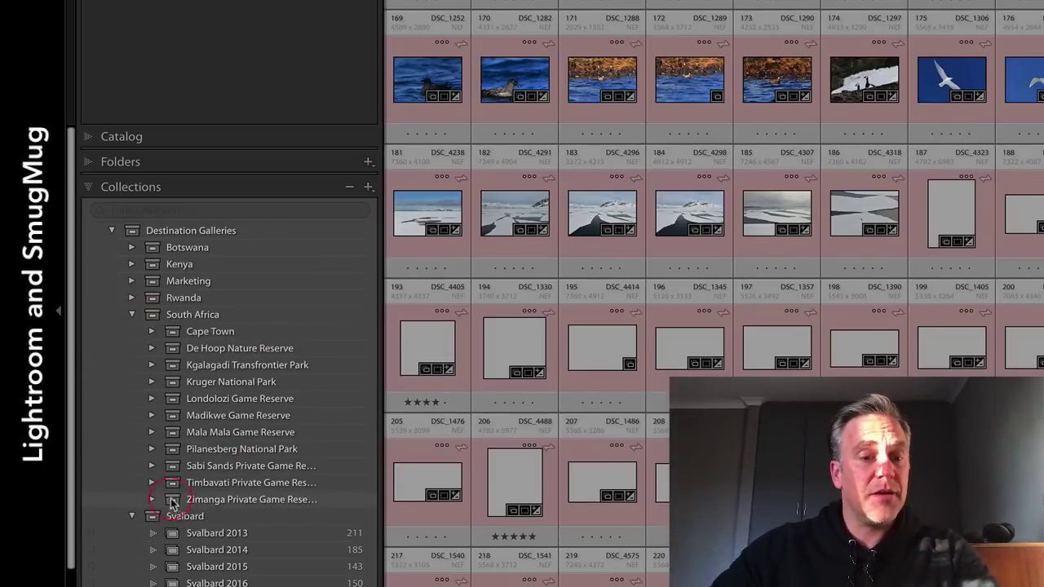
{"action": "left_click", "coordinate": [153, 416]}
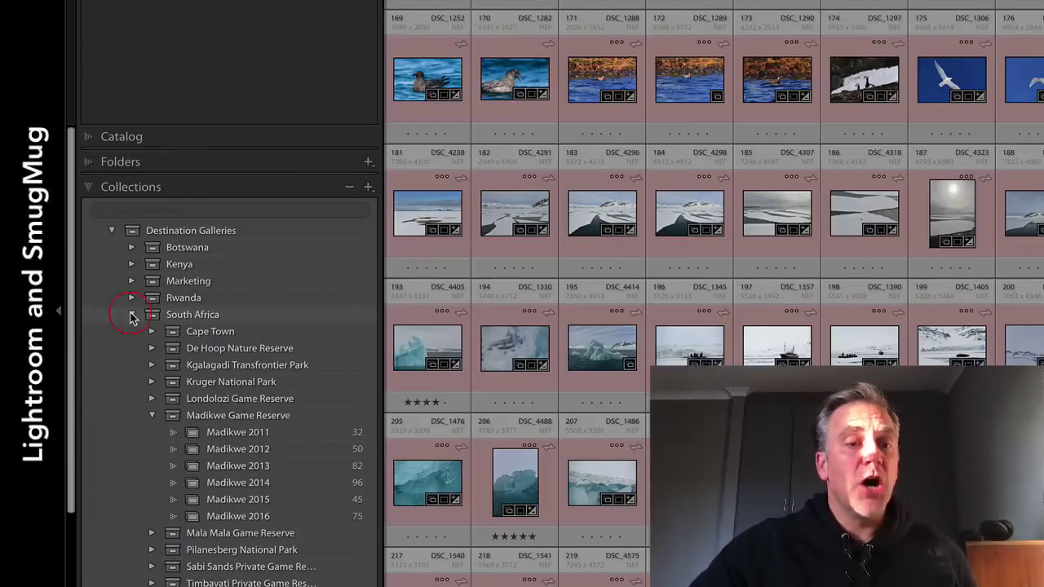
Collapse Collections, expand Publish Services and the SmugMug tree, then show all desktop spaces.
{"action": "left_click", "coordinate": [110, 233]}
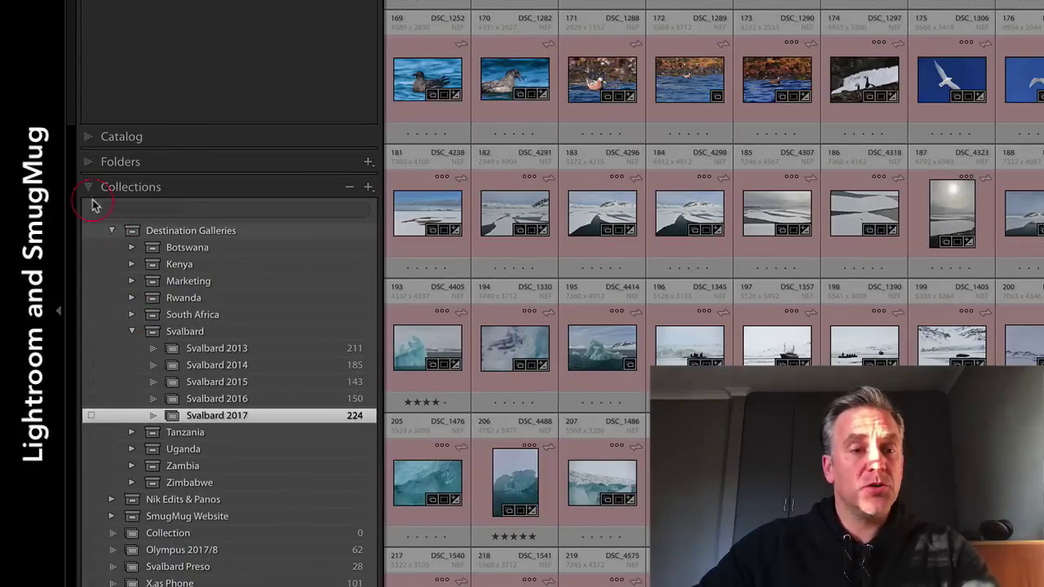
{"action": "left_click", "coordinate": [90, 187]}
{"action": "left_click", "coordinate": [98, 213]}
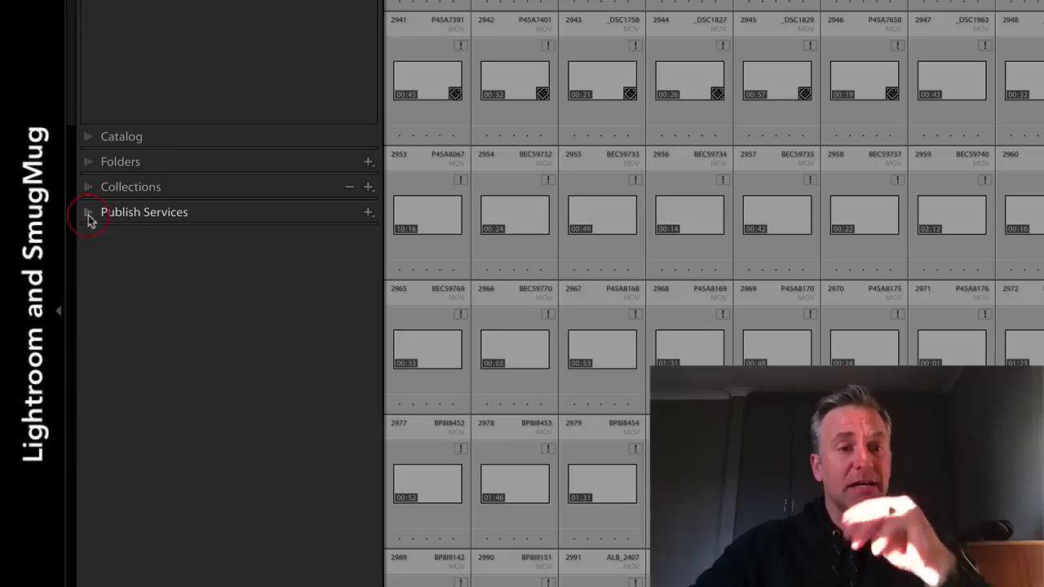
{"action": "left_click", "coordinate": [314, 284]}
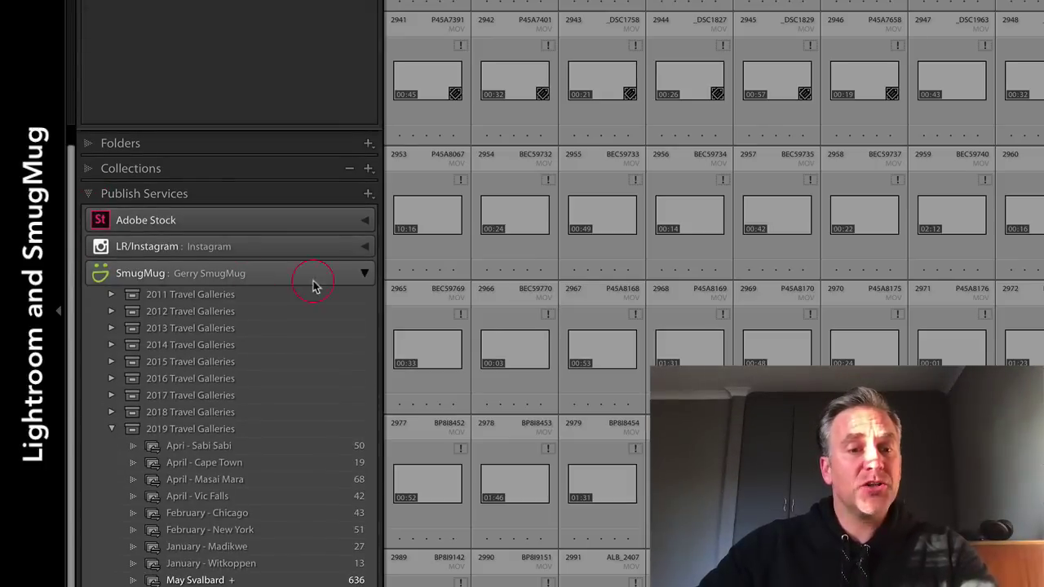
{"action": "left_click", "coordinate": [363, 273]}
{"action": "left_click", "coordinate": [136, 237]}
{"action": "left_click", "coordinate": [137, 273]}
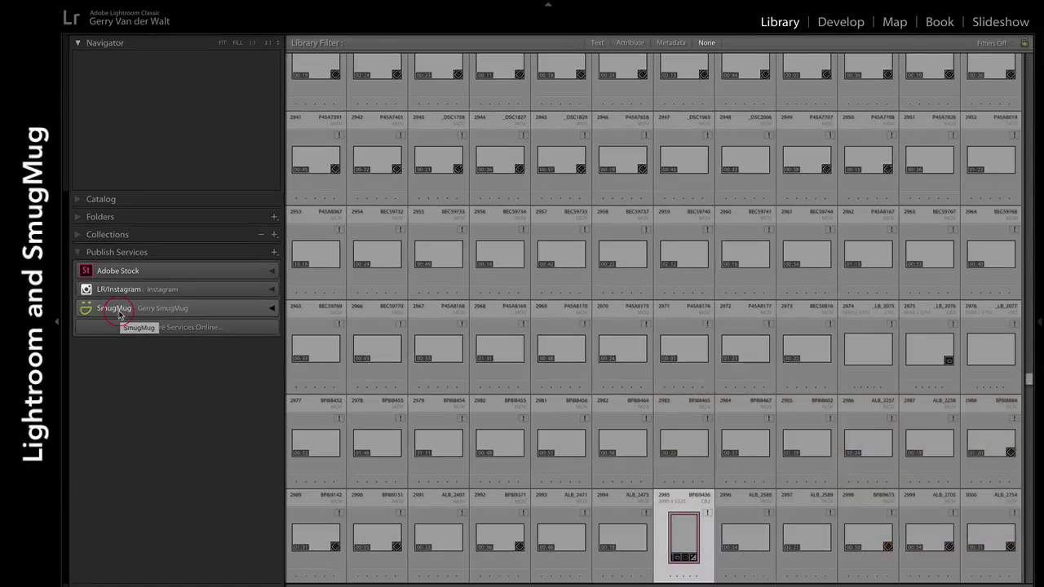
{"action": "key", "text": "ctrl+Up"}
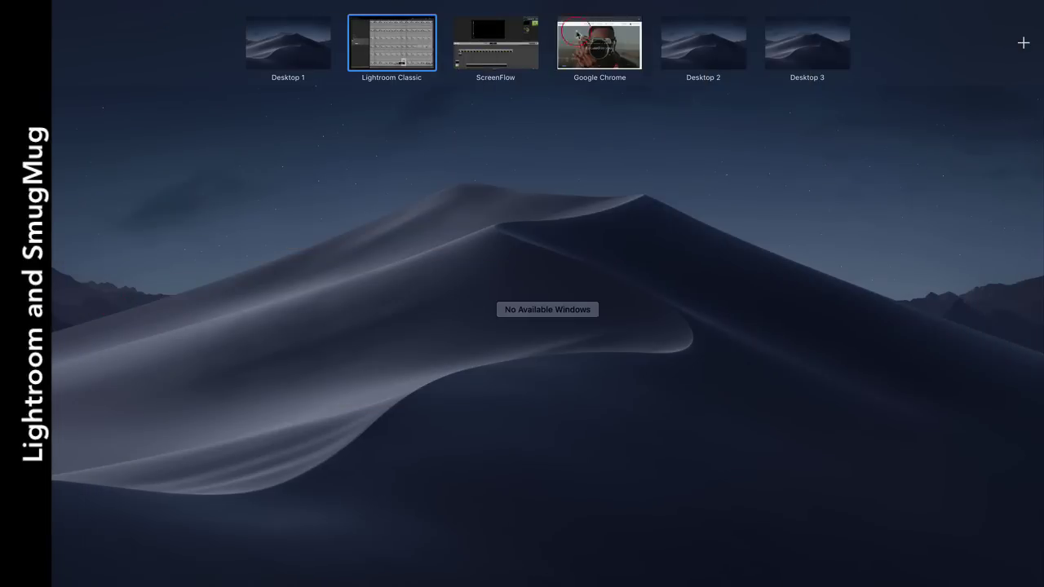
Switch to Chrome and scroll through the smugmug.com homepage, ending at the 'Focused on you.' banner.
{"action": "left_click", "coordinate": [599, 43]}
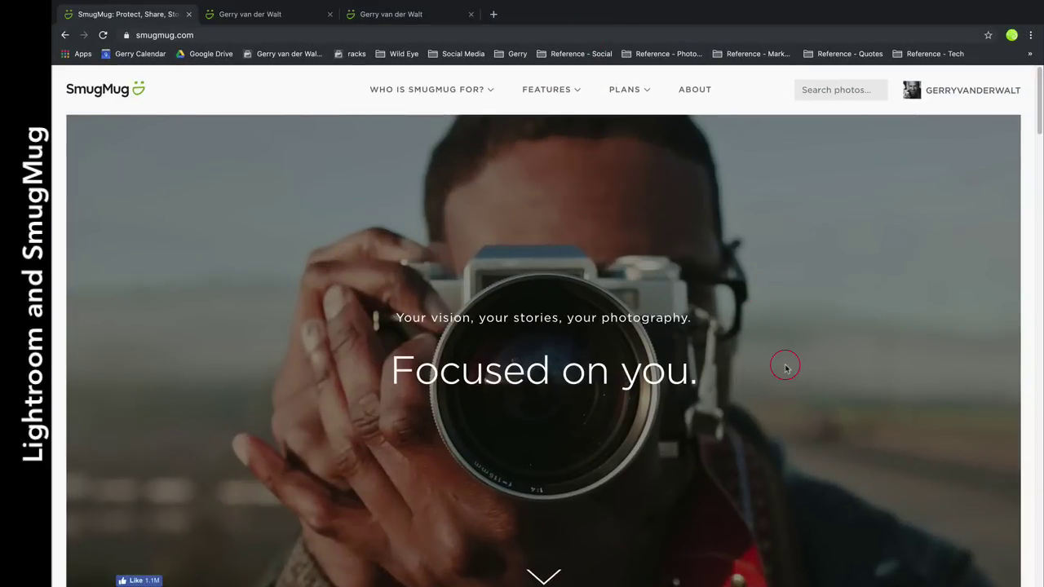
{"action": "scroll", "coordinate": [786, 368], "scroll_direction": "down", "scroll_amount": 10}
{"action": "scroll", "coordinate": [795, 323], "scroll_direction": "down", "scroll_amount": 10}
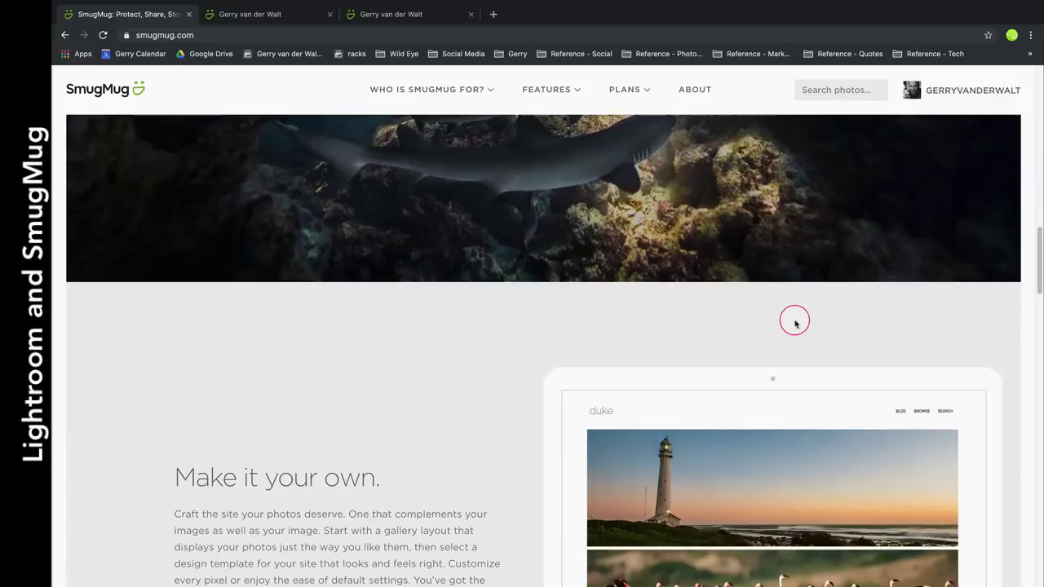
{"action": "scroll", "coordinate": [820, 313], "scroll_direction": "down", "scroll_amount": 5}
{"action": "scroll", "coordinate": [876, 341], "scroll_direction": "down", "scroll_amount": 6}
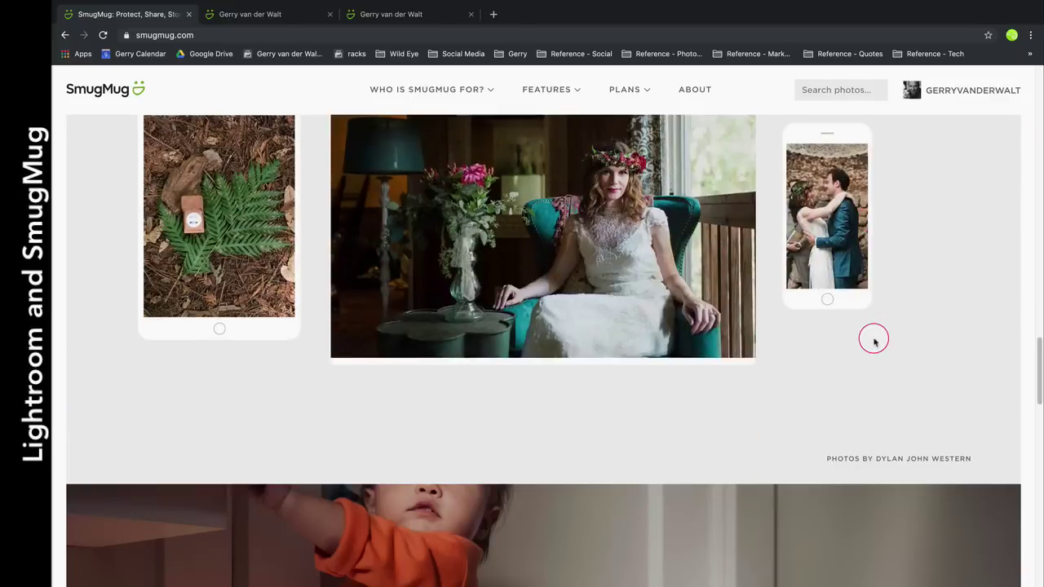
{"action": "scroll", "coordinate": [873, 341], "scroll_direction": "down", "scroll_amount": 6}
{"action": "scroll", "coordinate": [870, 334], "scroll_direction": "up", "scroll_amount": 6}
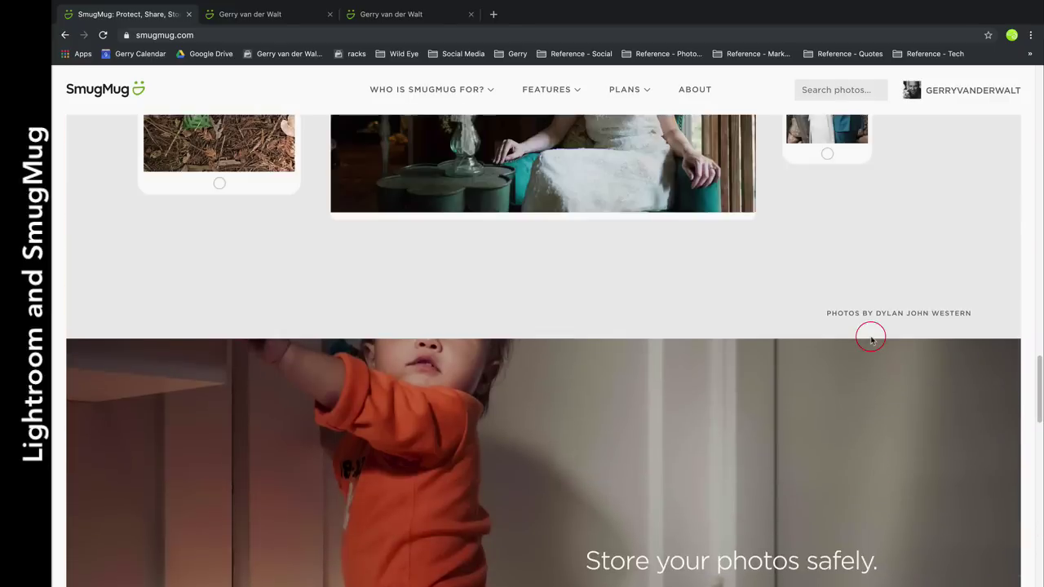
{"action": "scroll", "coordinate": [857, 345], "scroll_direction": "down", "scroll_amount": 9}
{"action": "scroll", "coordinate": [856, 345], "scroll_direction": "down", "scroll_amount": 3}
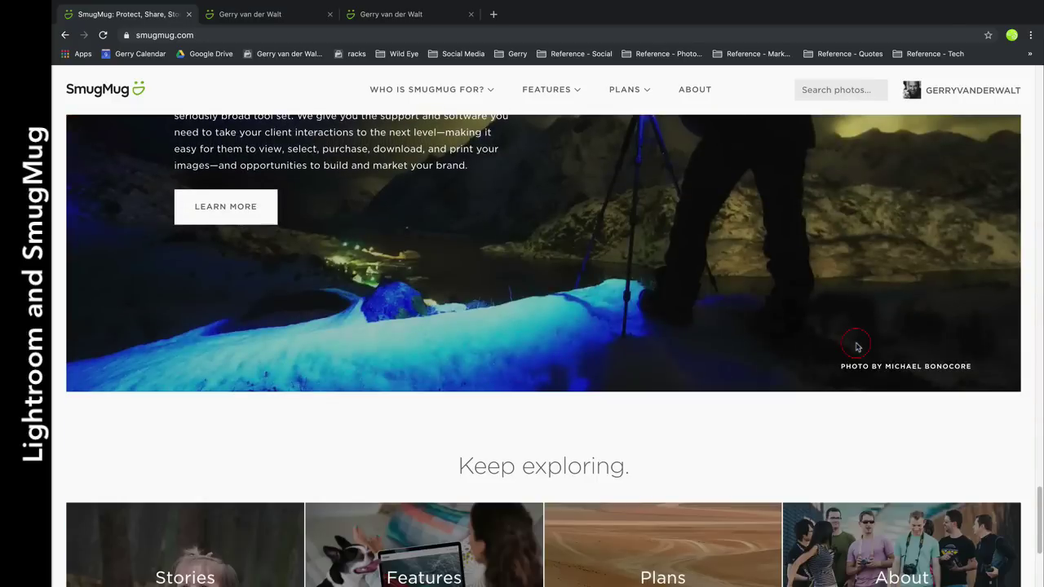
{"action": "scroll", "coordinate": [856, 347], "scroll_direction": "down", "scroll_amount": 3}
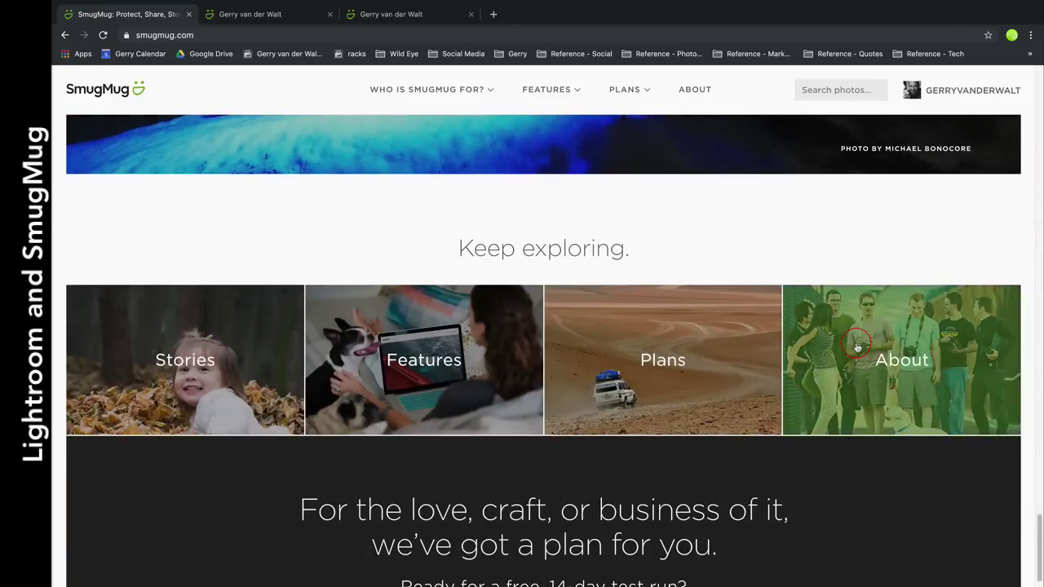
{"action": "scroll", "coordinate": [789, 345], "scroll_direction": "down", "scroll_amount": 4}
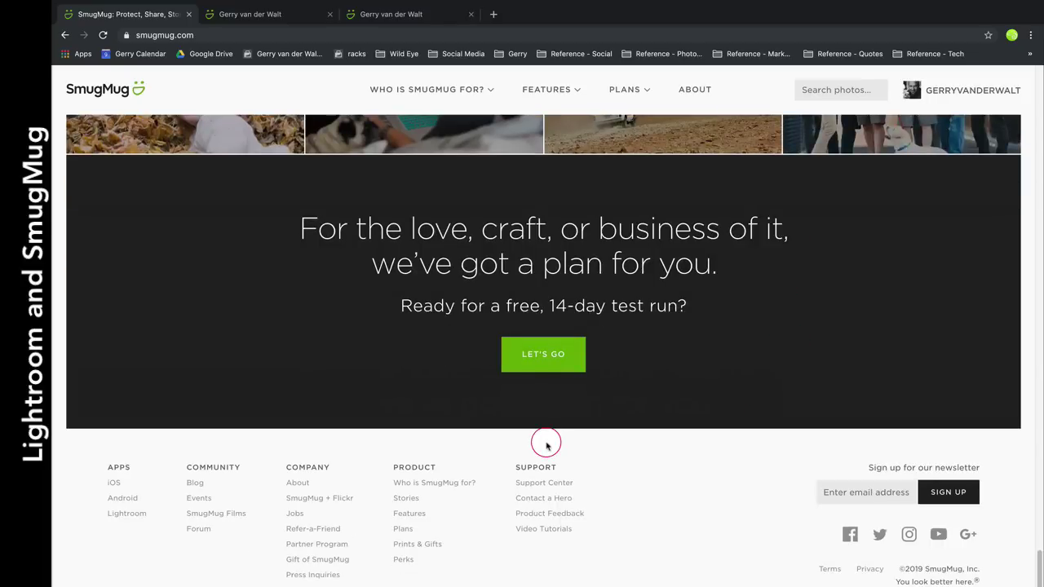
{"action": "scroll", "coordinate": [603, 456], "scroll_direction": "up", "scroll_amount": 20}
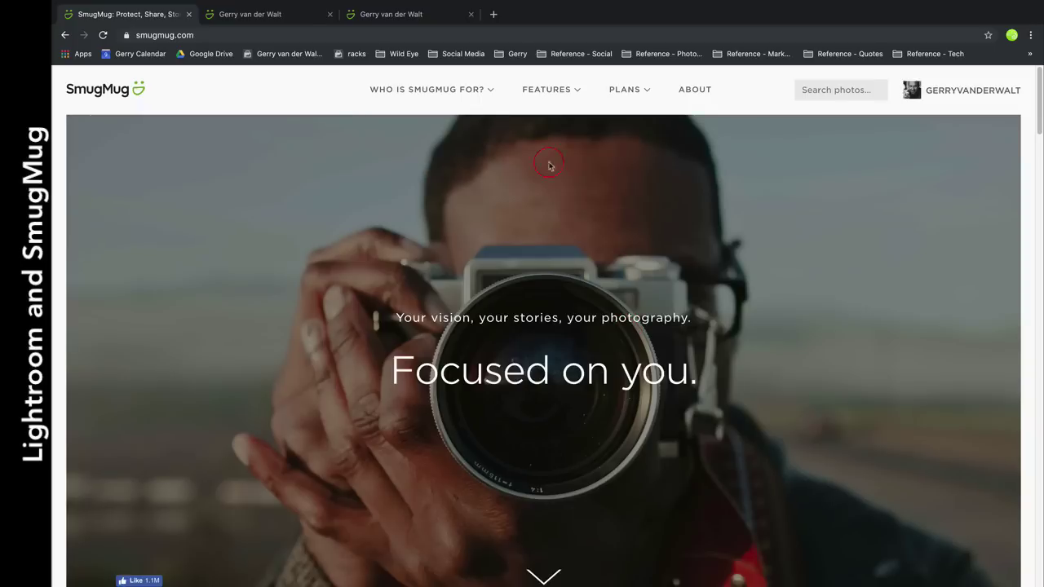
On the personal SmugMug site, browse Travel Galleries > 2019 to the January - Madikwe gallery.
{"action": "left_click", "coordinate": [287, 16]}
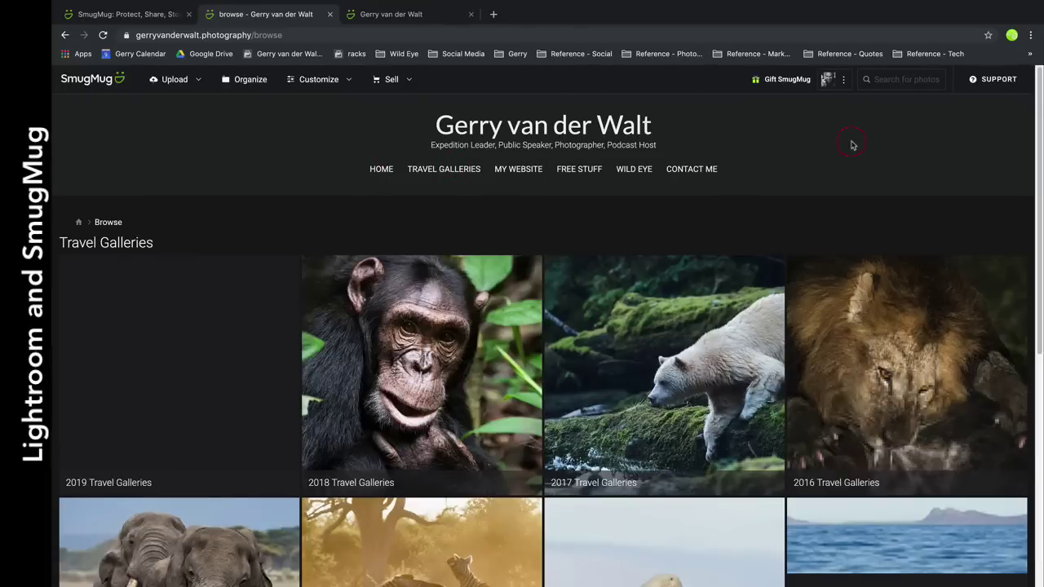
{"action": "scroll", "coordinate": [228, 399], "scroll_direction": "down", "scroll_amount": 1}
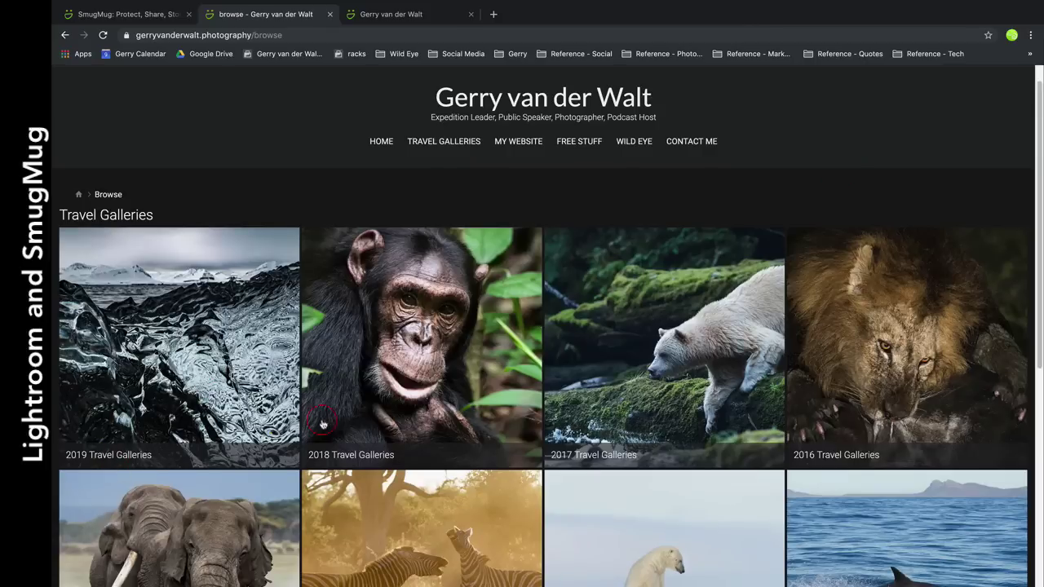
{"action": "scroll", "coordinate": [829, 450], "scroll_direction": "down", "scroll_amount": 3}
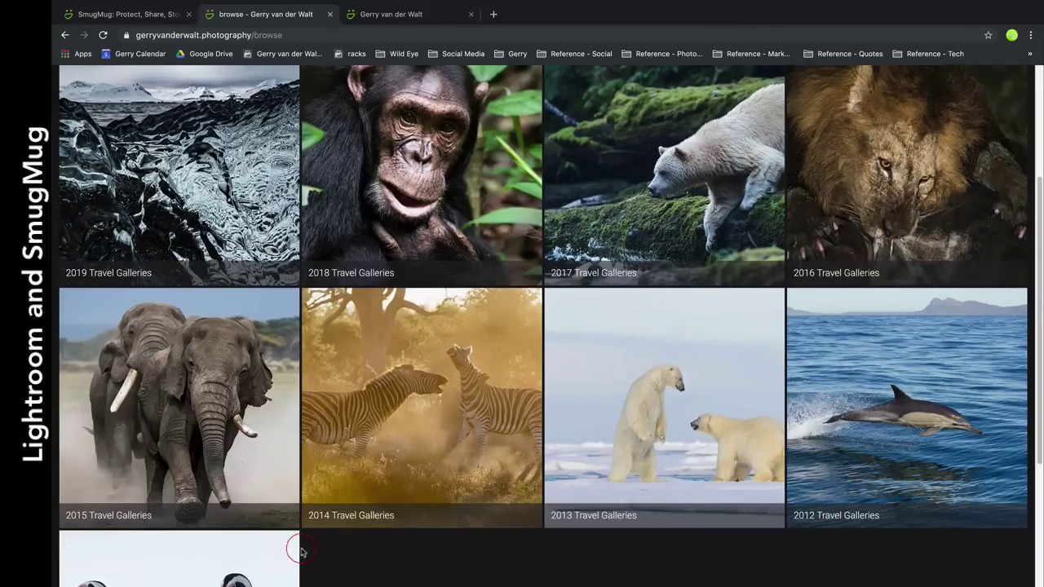
{"action": "scroll", "coordinate": [300, 552], "scroll_direction": "down", "scroll_amount": 5}
{"action": "scroll", "coordinate": [349, 429], "scroll_direction": "up", "scroll_amount": 8}
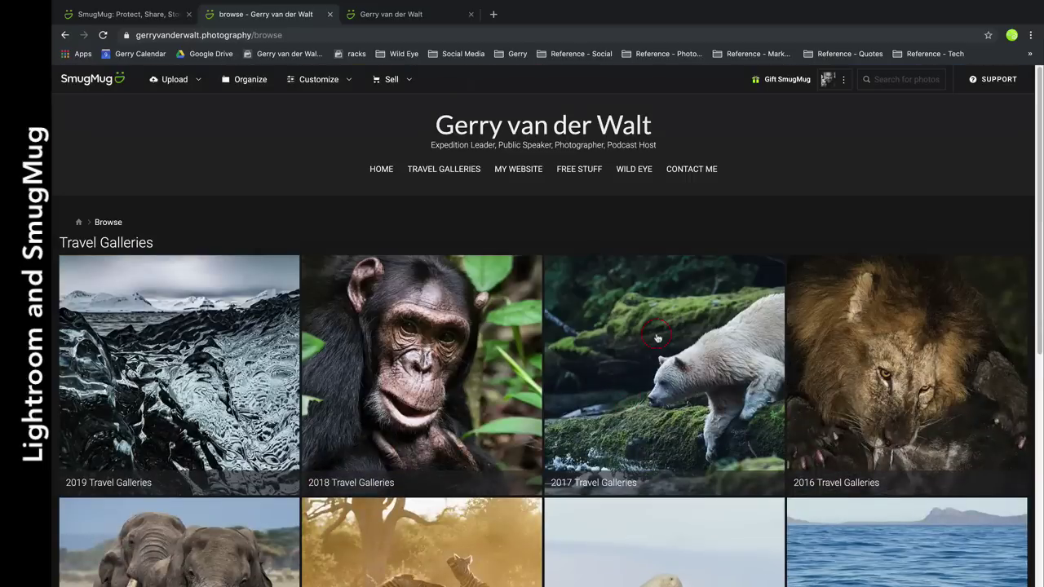
{"action": "scroll", "coordinate": [657, 338], "scroll_direction": "down", "scroll_amount": 2}
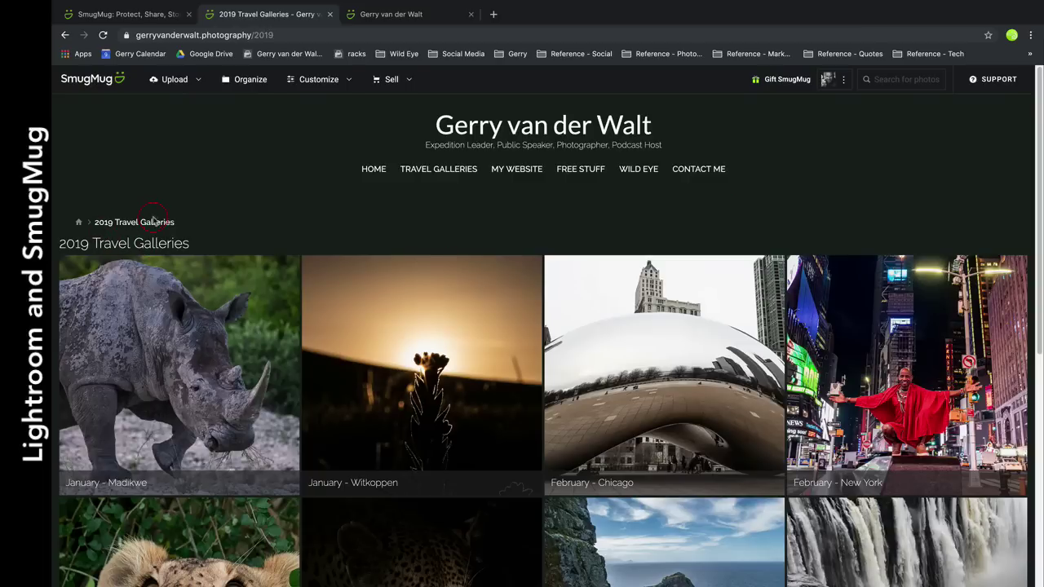
{"action": "scroll", "coordinate": [159, 423], "scroll_direction": "down", "scroll_amount": 5}
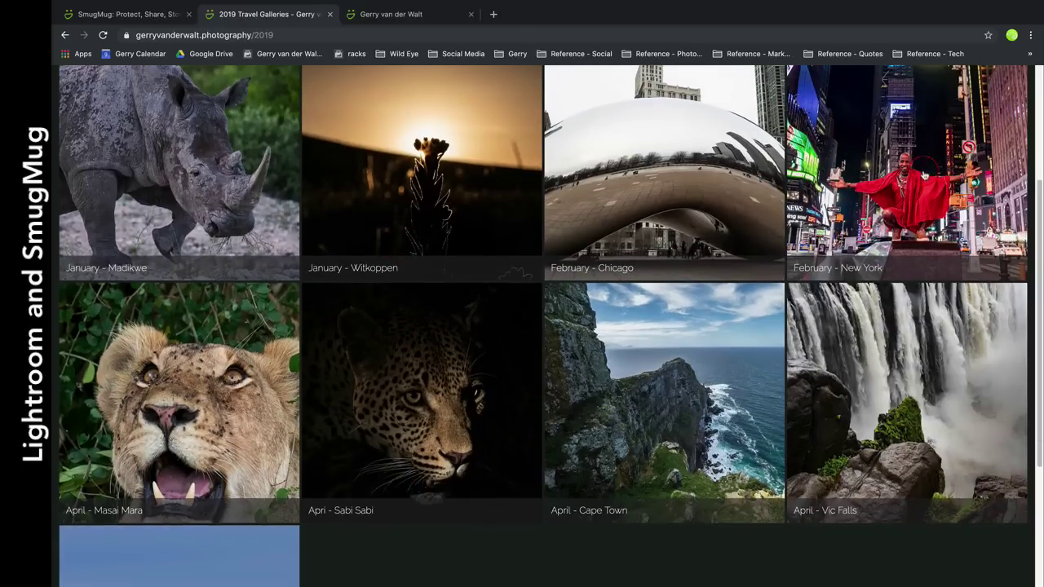
{"action": "scroll", "coordinate": [239, 423], "scroll_direction": "down", "scroll_amount": 2}
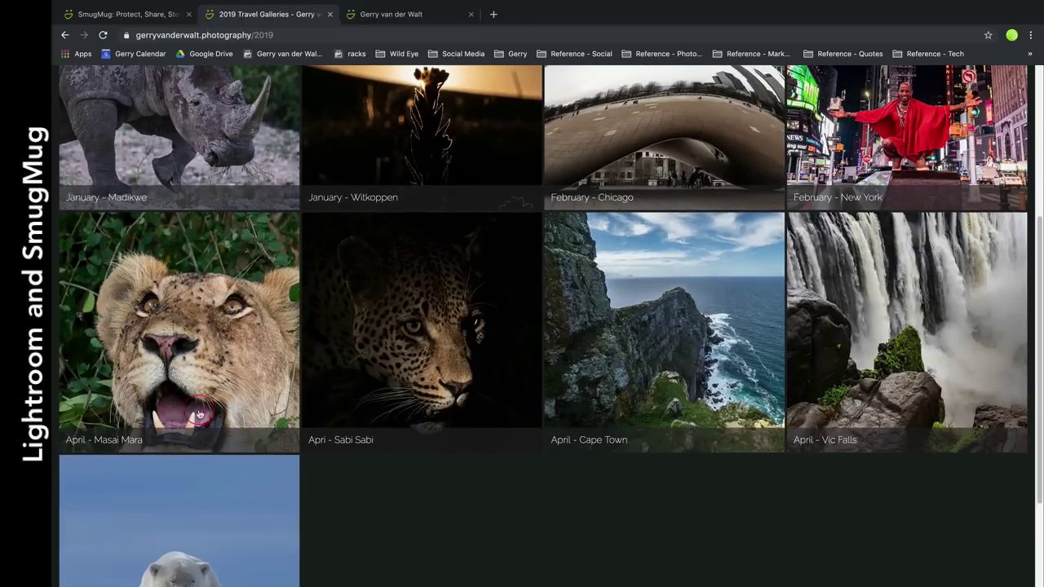
{"action": "scroll", "coordinate": [818, 489], "scroll_direction": "down", "scroll_amount": 3}
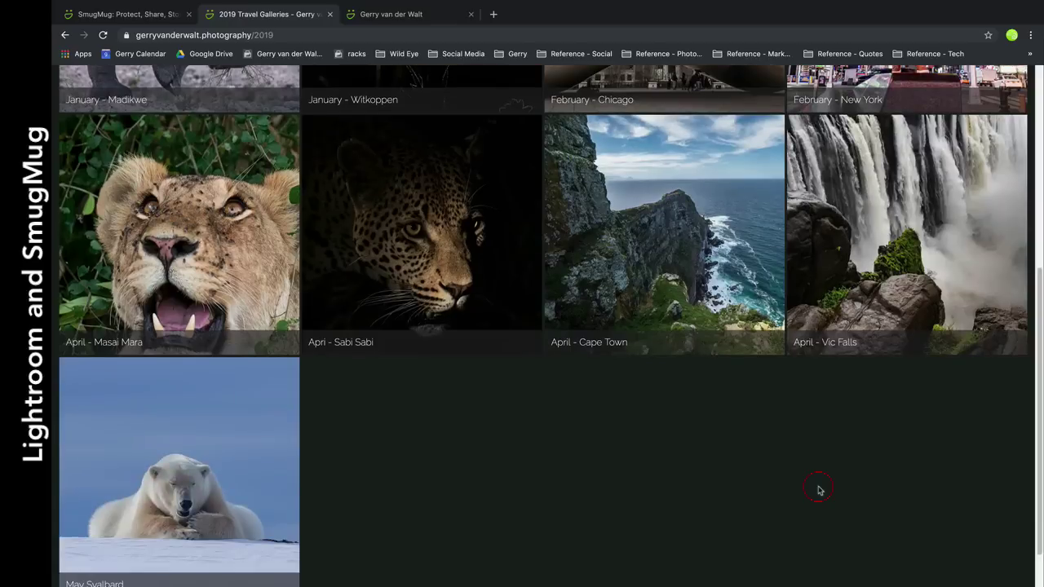
{"action": "scroll", "coordinate": [811, 497], "scroll_direction": "up", "scroll_amount": 8}
{"action": "scroll", "coordinate": [811, 507], "scroll_direction": "down", "scroll_amount": 1}
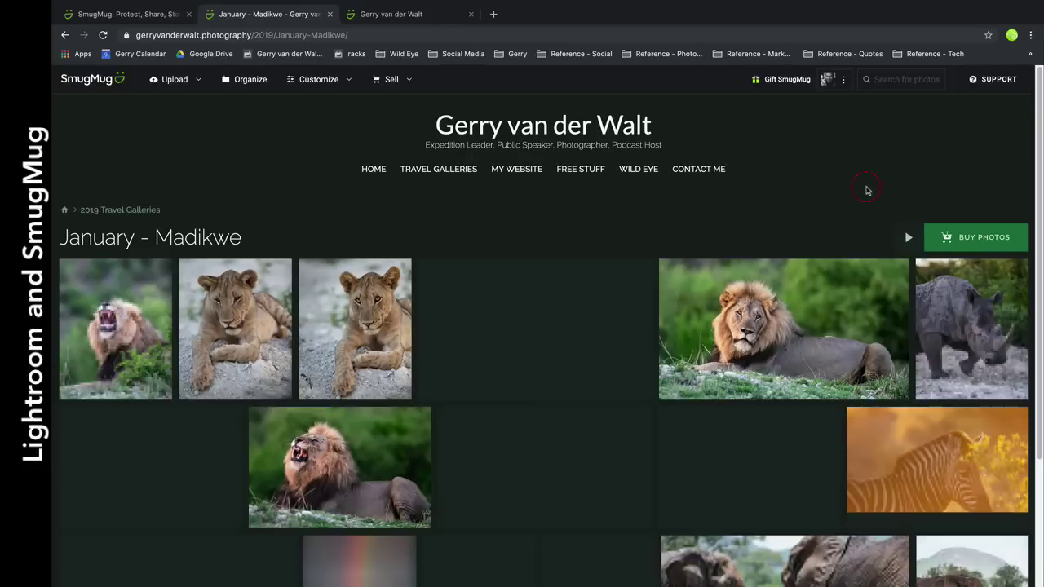
View the lying-lion photo full size, close it, and return to Travel Galleries.
{"action": "scroll", "coordinate": [827, 234], "scroll_direction": "down", "scroll_amount": 3}
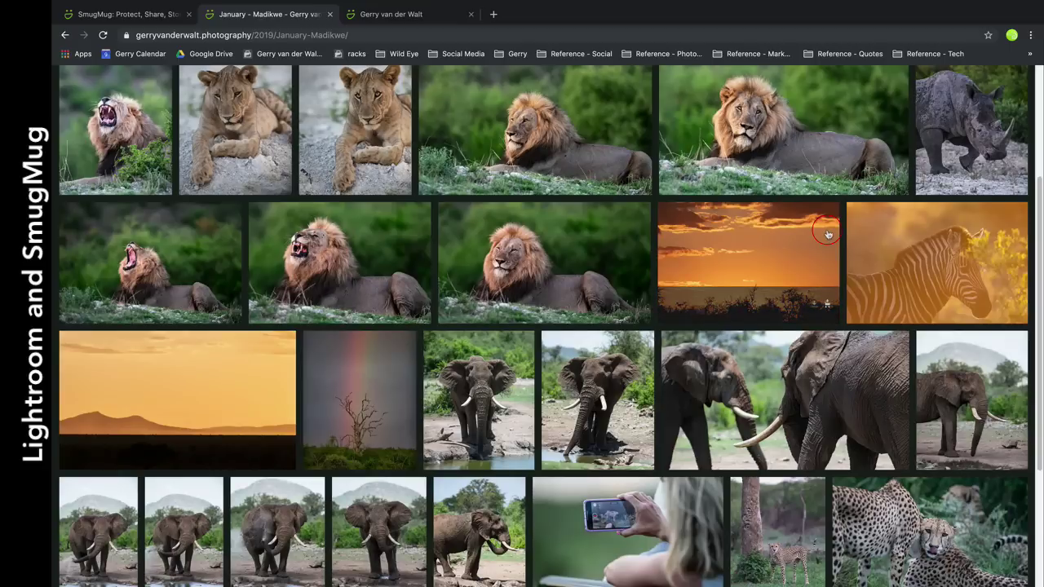
{"action": "scroll", "coordinate": [823, 233], "scroll_direction": "down", "scroll_amount": 1}
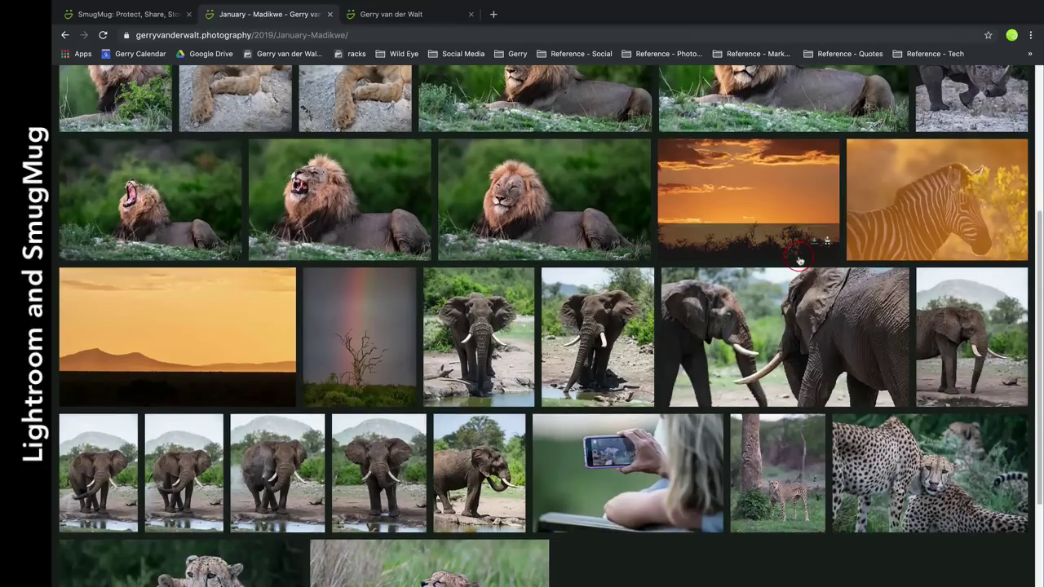
{"action": "scroll", "coordinate": [799, 259], "scroll_direction": "up", "scroll_amount": 4}
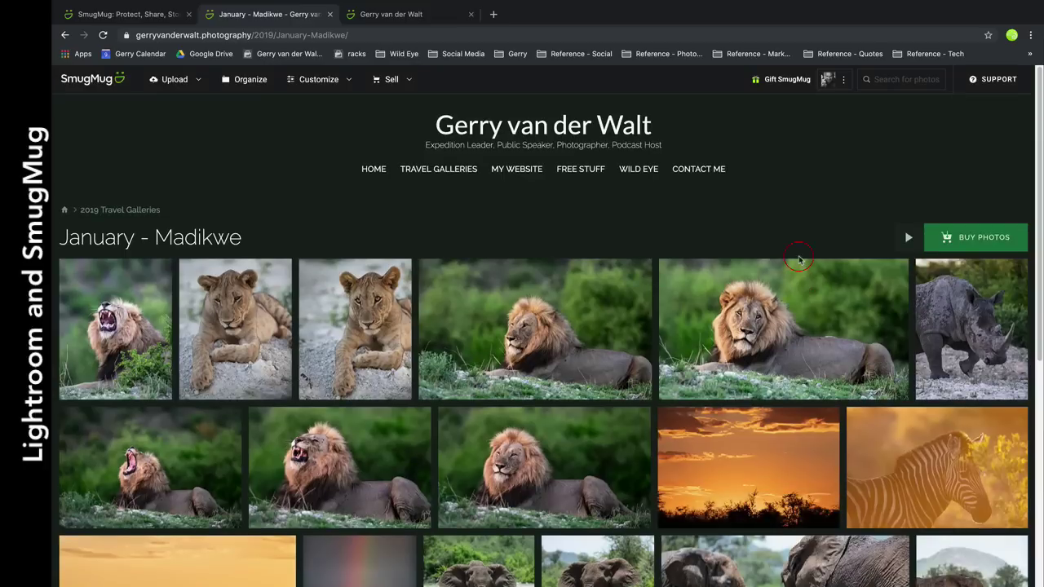
{"action": "left_click", "coordinate": [537, 319]}
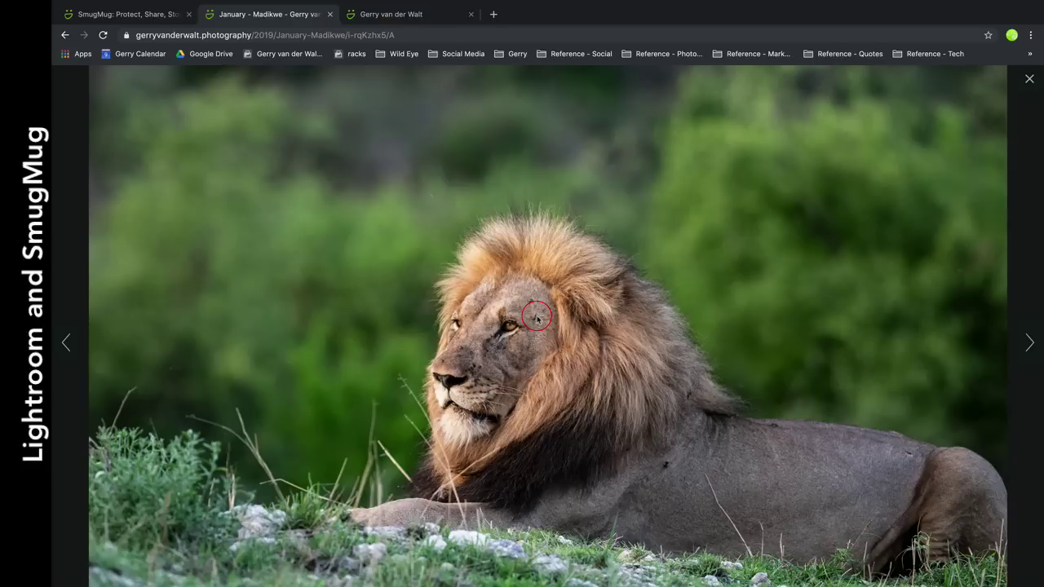
{"action": "left_click", "coordinate": [1030, 79]}
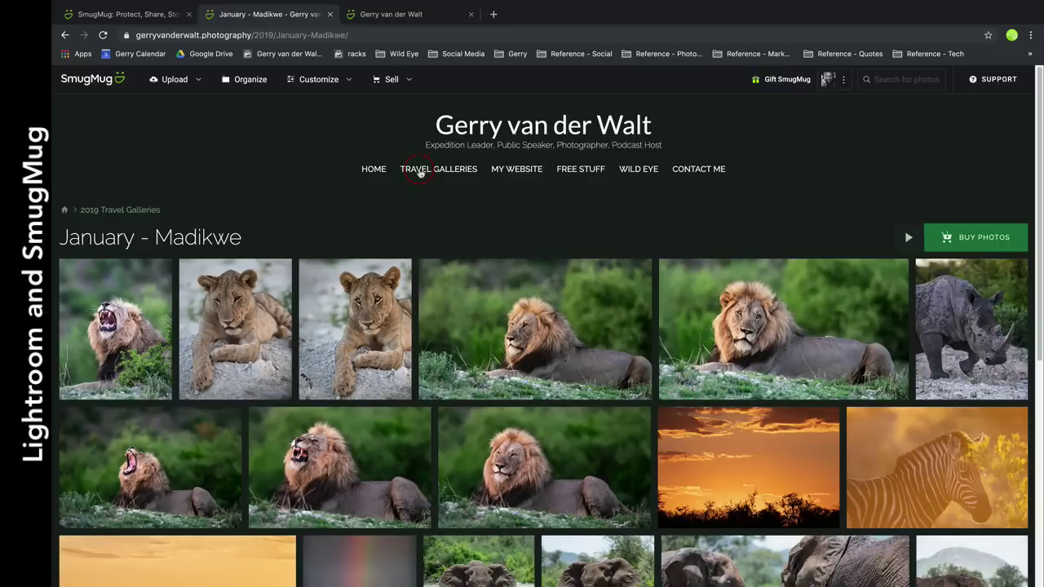
{"action": "left_click", "coordinate": [420, 169]}
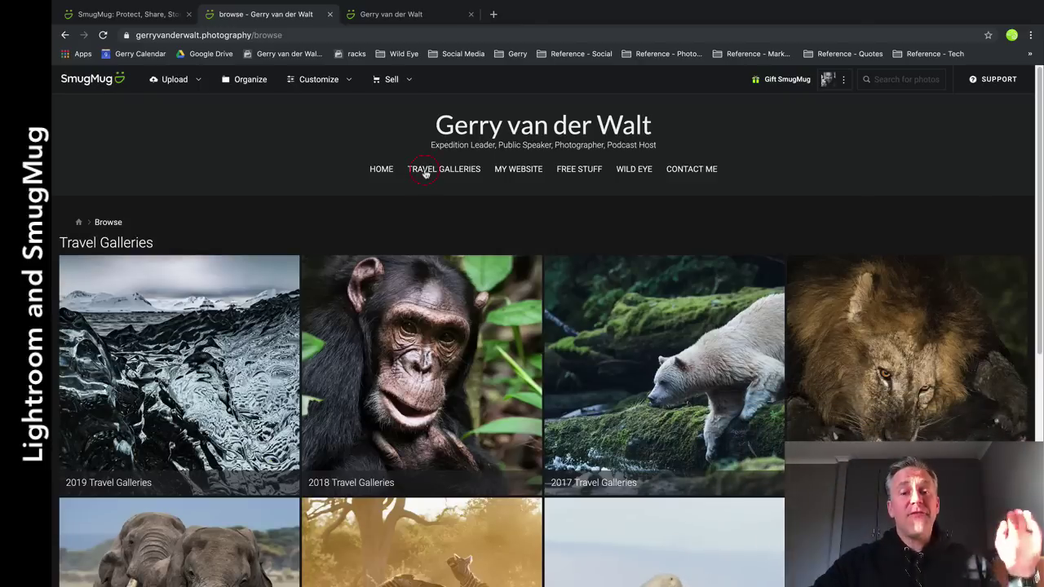
{"action": "key", "text": "ctrl+Up"}
Back in Lightroom, expand the SmugMug galleries and the 2019 Travel Galleries folder.
{"action": "left_click", "coordinate": [408, 53]}
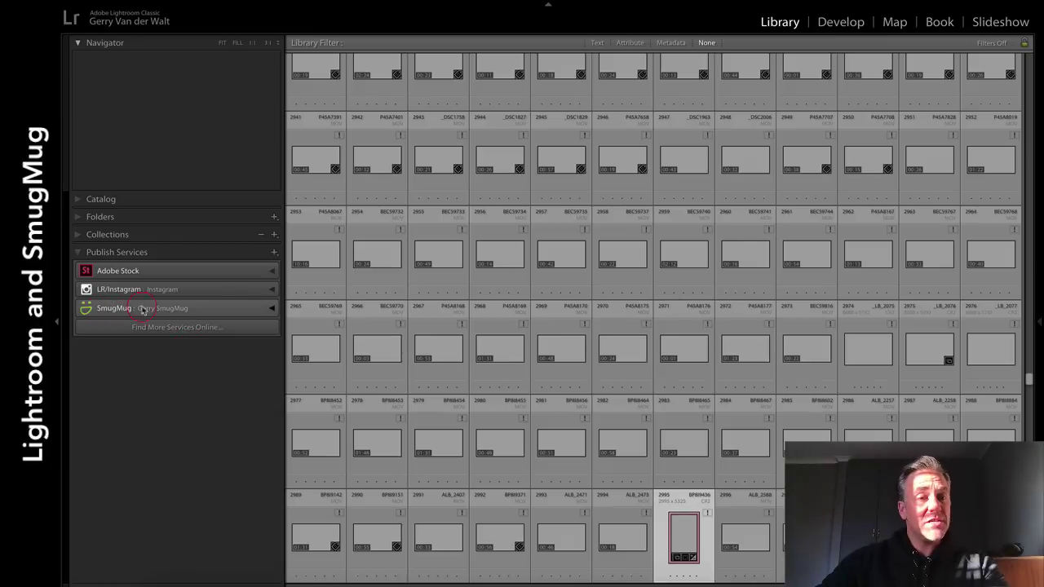
{"action": "left_click", "coordinate": [272, 309]}
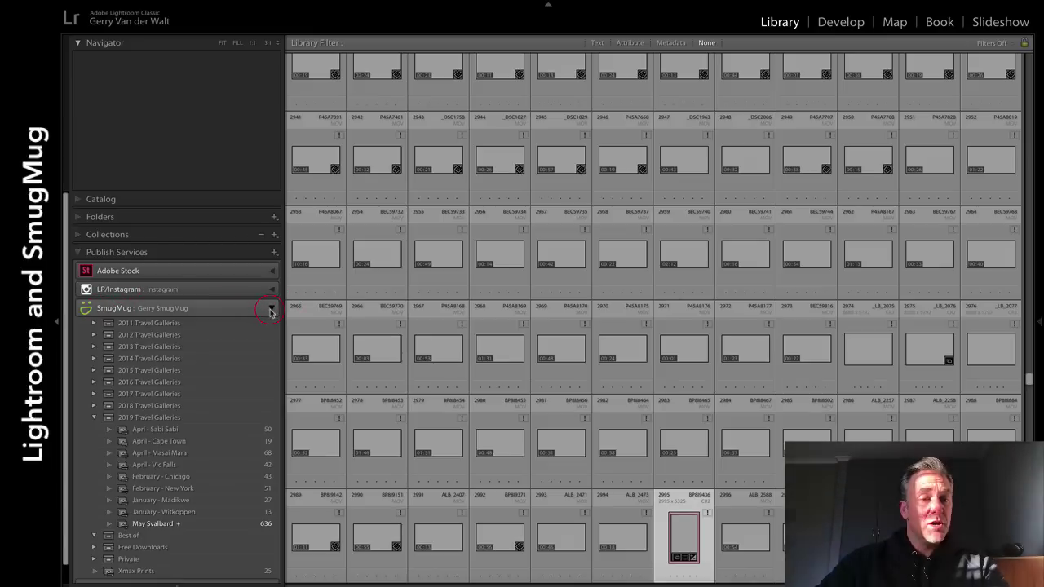
{"action": "left_click", "coordinate": [95, 418]}
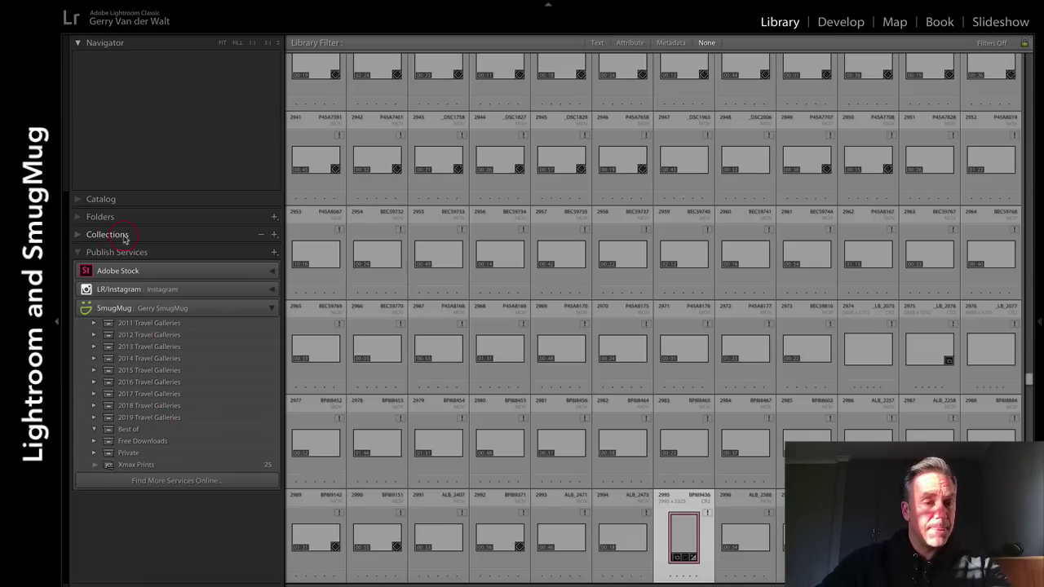
{"action": "left_click", "coordinate": [94, 418]}
{"action": "scroll", "coordinate": [173, 392], "scroll_direction": "down", "scroll_amount": 1}
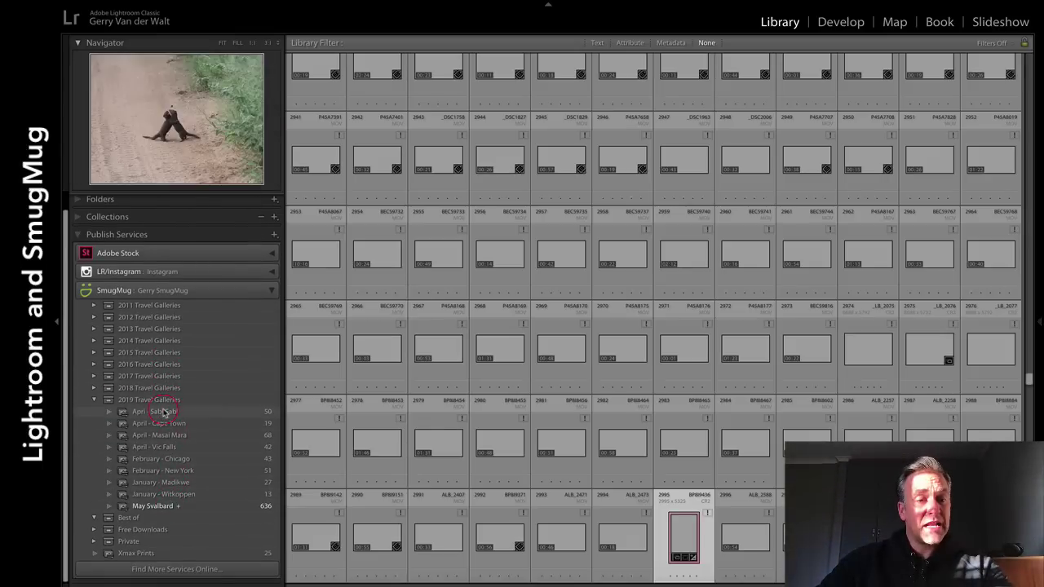
Open the April - Cape Town publish collection and enlarge its grid thumbnails.
{"action": "key", "text": "ctrl+Up"}
{"action": "left_click", "coordinate": [595, 45]}
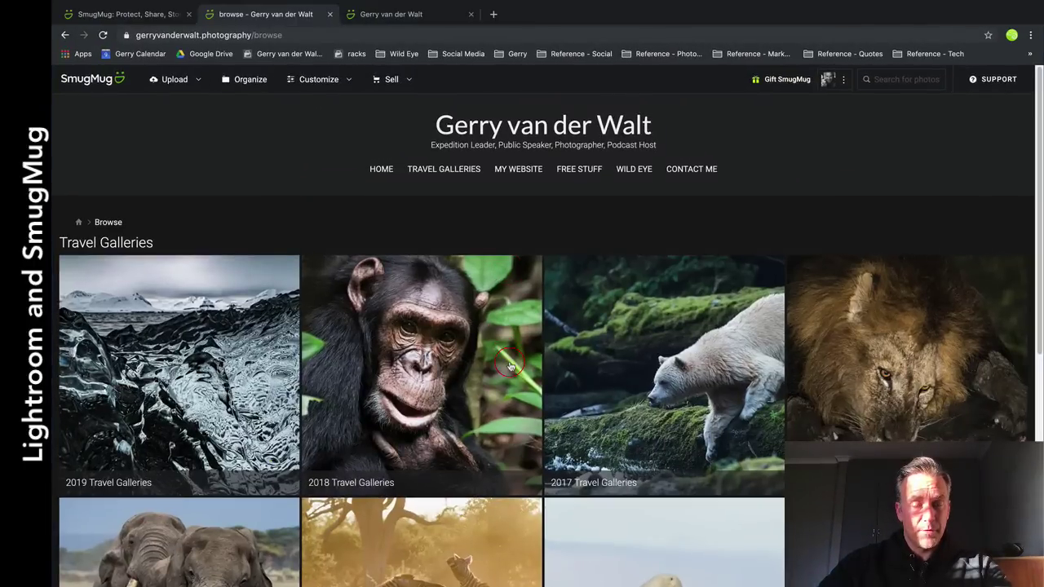
{"action": "key", "text": "ctrl+Up"}
{"action": "left_click", "coordinate": [394, 62]}
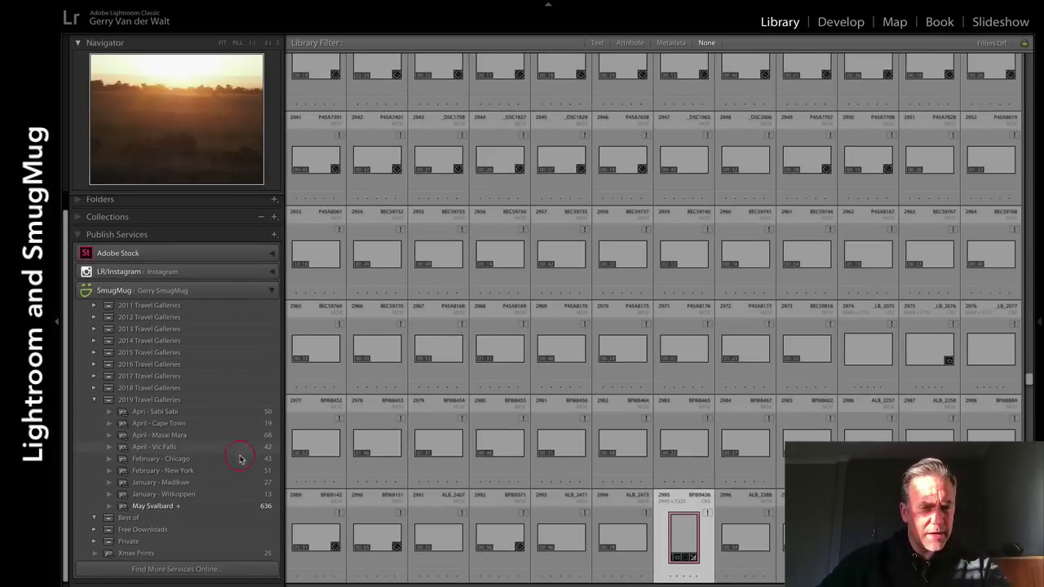
{"action": "left_click", "coordinate": [173, 425]}
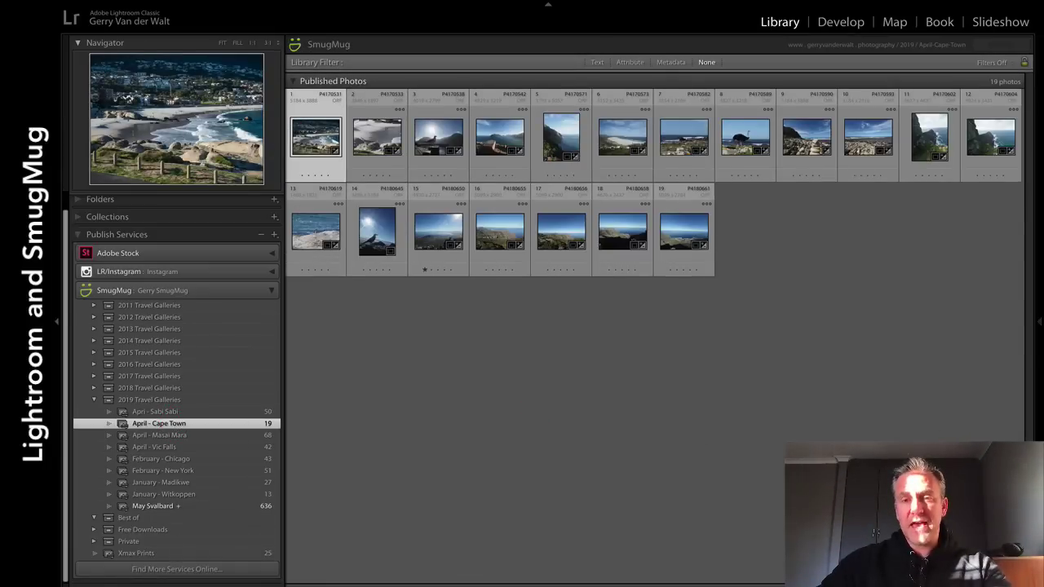
{"action": "key", "text": "equal"}
{"action": "key", "text": "equal"}
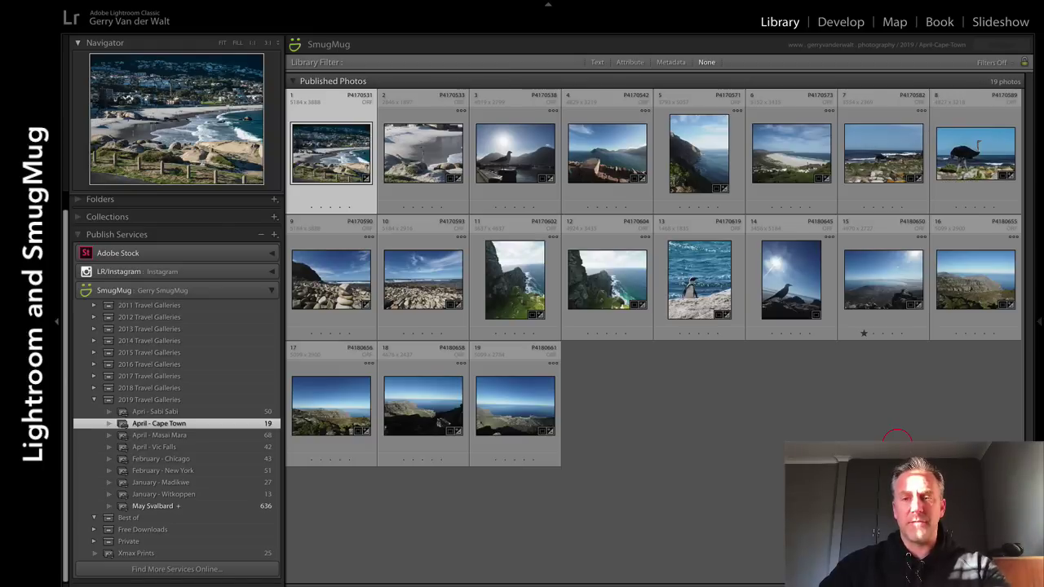
{"action": "key", "text": "ctrl+Up"}
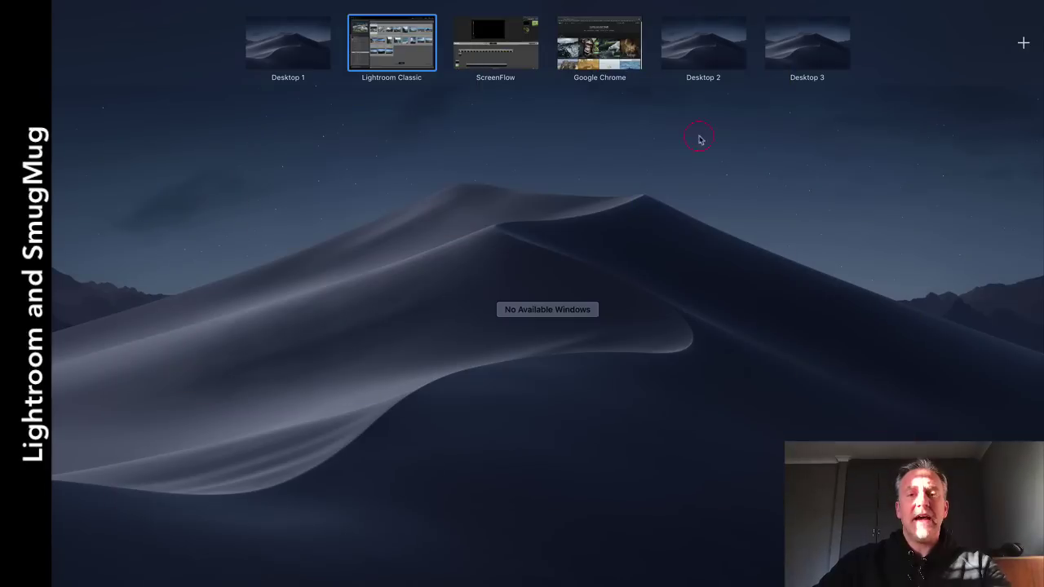
Browse the live April - Cape Town gallery under 2019 Travel Galleries, then return to Lightroom.
{"action": "left_click", "coordinate": [563, 61]}
{"action": "scroll", "coordinate": [540, 373], "scroll_direction": "down", "scroll_amount": 5}
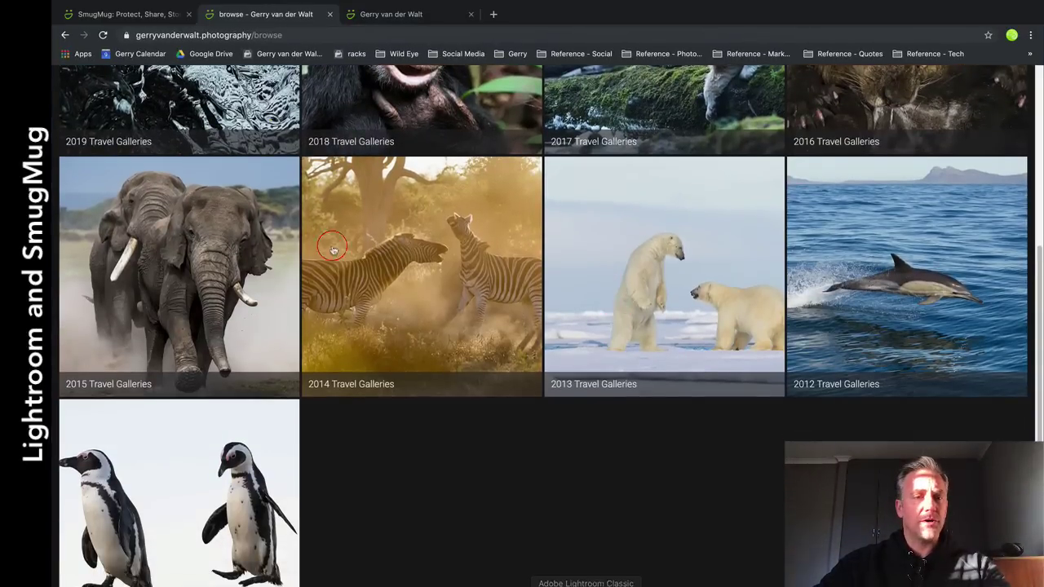
{"action": "left_click", "coordinate": [177, 113]}
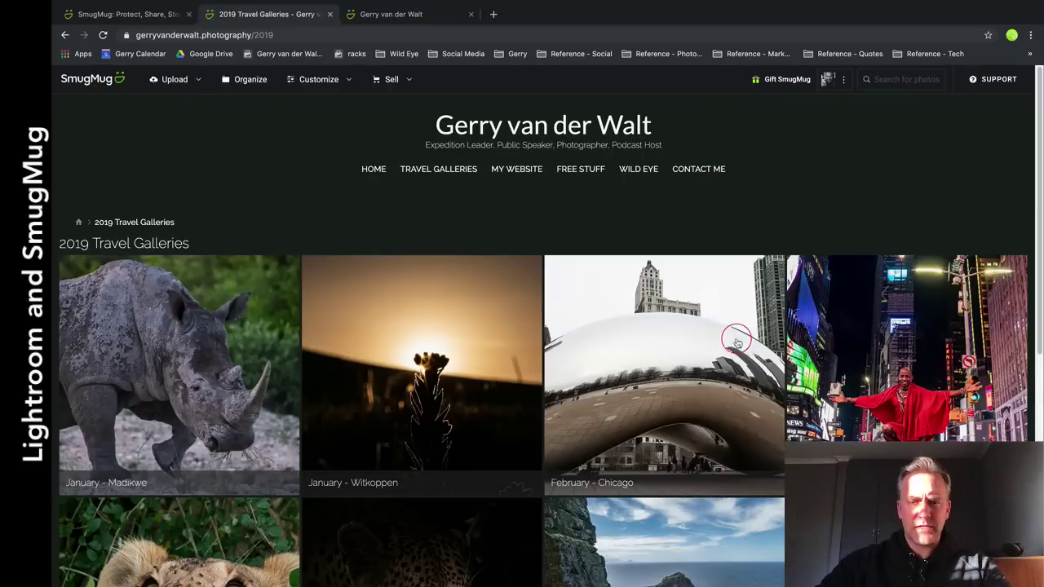
{"action": "scroll", "coordinate": [734, 341], "scroll_direction": "down", "scroll_amount": 4}
{"action": "left_click", "coordinate": [734, 341]}
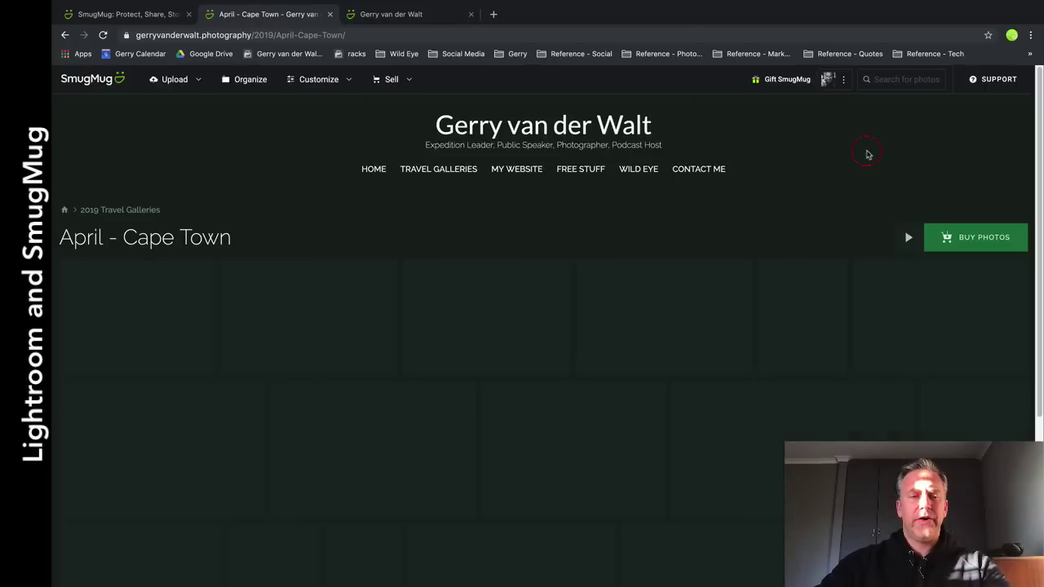
{"action": "scroll", "coordinate": [840, 181], "scroll_direction": "down", "scroll_amount": 2}
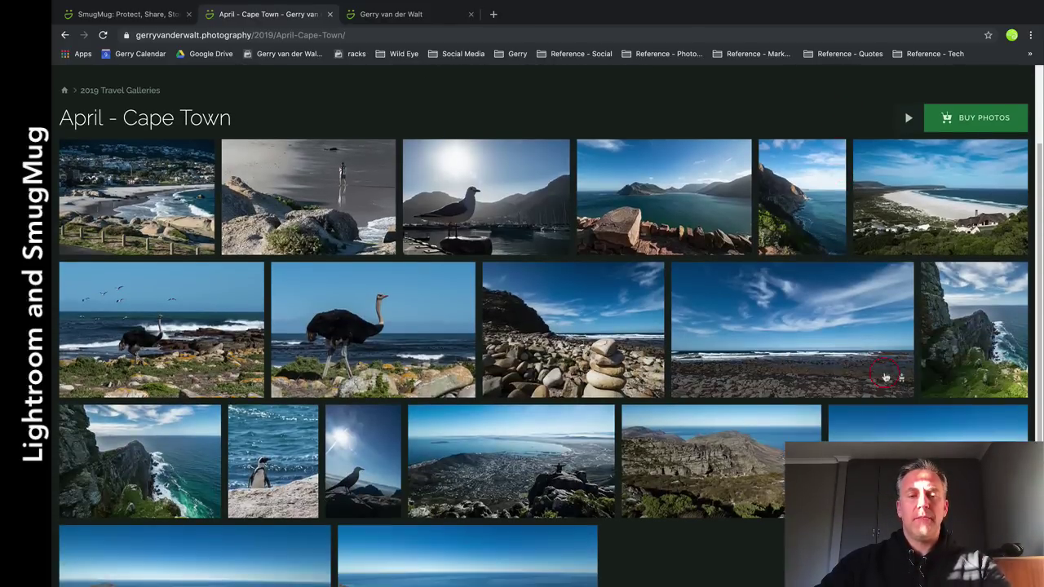
{"action": "scroll", "coordinate": [886, 368], "scroll_direction": "down", "scroll_amount": 1}
{"action": "scroll", "coordinate": [885, 374], "scroll_direction": "up", "scroll_amount": 2}
{"action": "scroll", "coordinate": [886, 374], "scroll_direction": "down", "scroll_amount": 1}
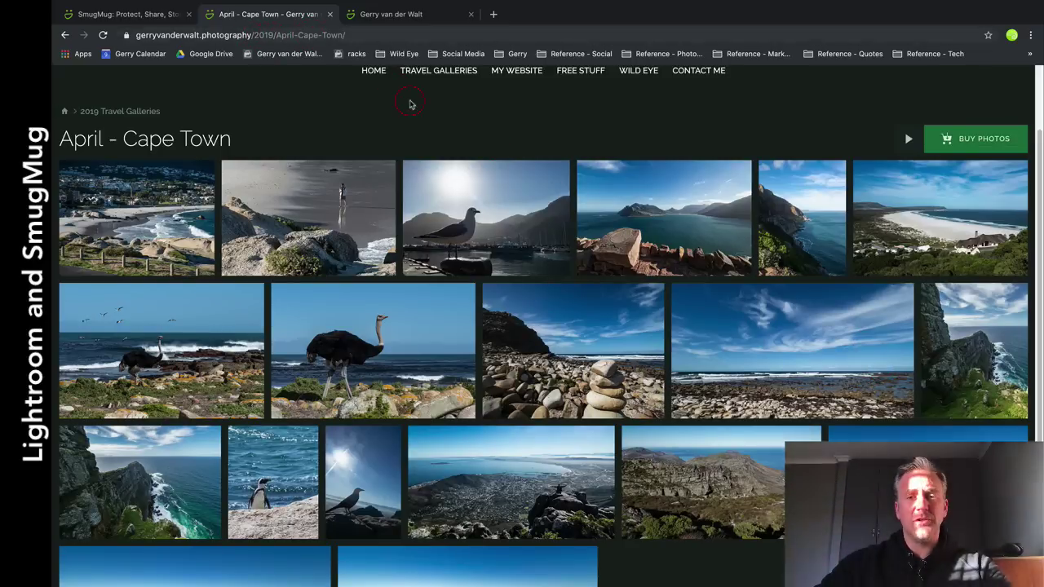
{"action": "key", "text": "ctrl+Up"}
{"action": "left_click", "coordinate": [392, 41]}
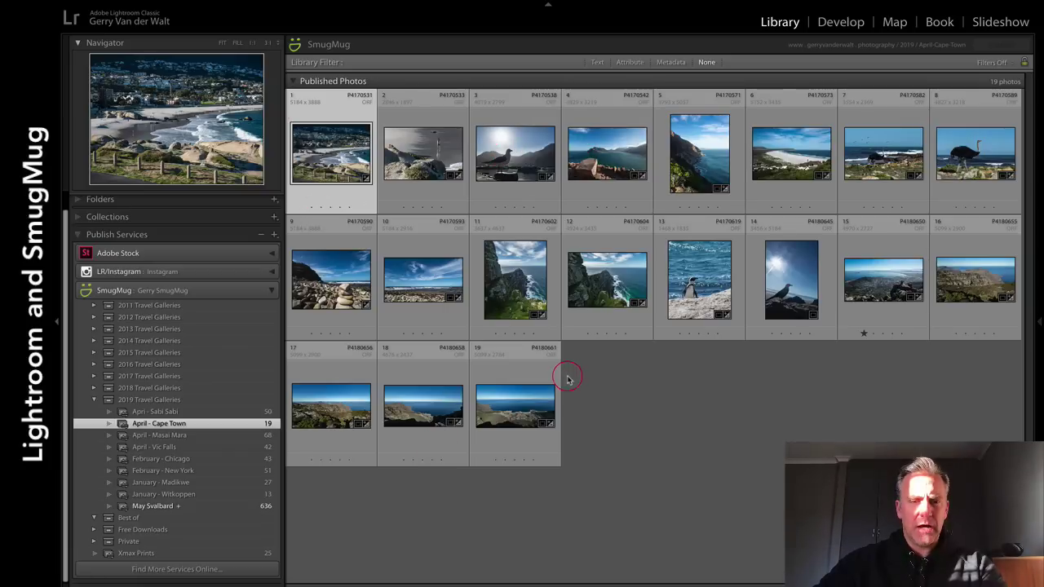
Convert the penguin photo to black-and-white and check the live Cape Town gallery.
{"action": "left_click", "coordinate": [685, 274]}
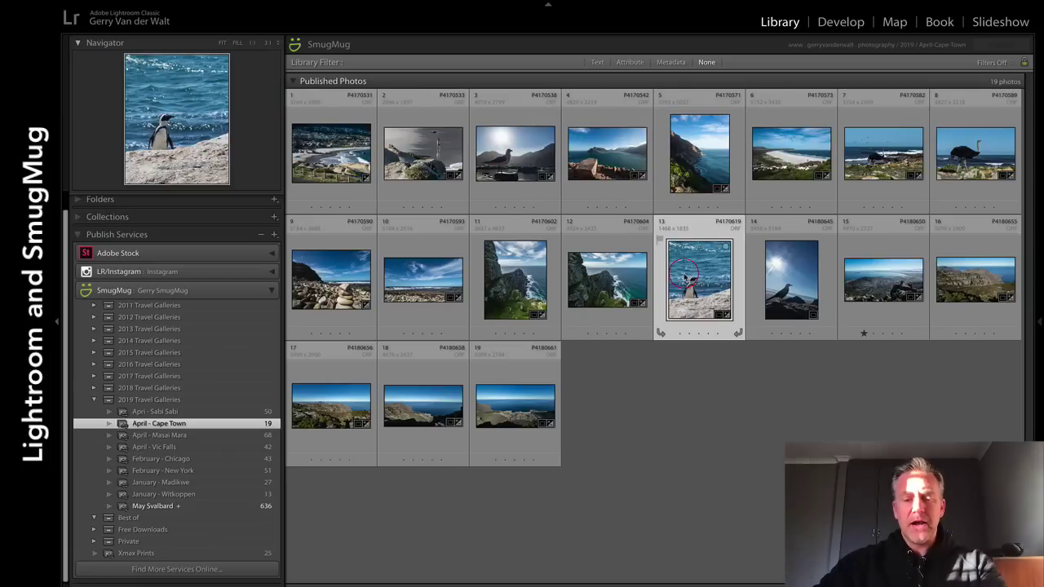
{"action": "key", "text": "v"}
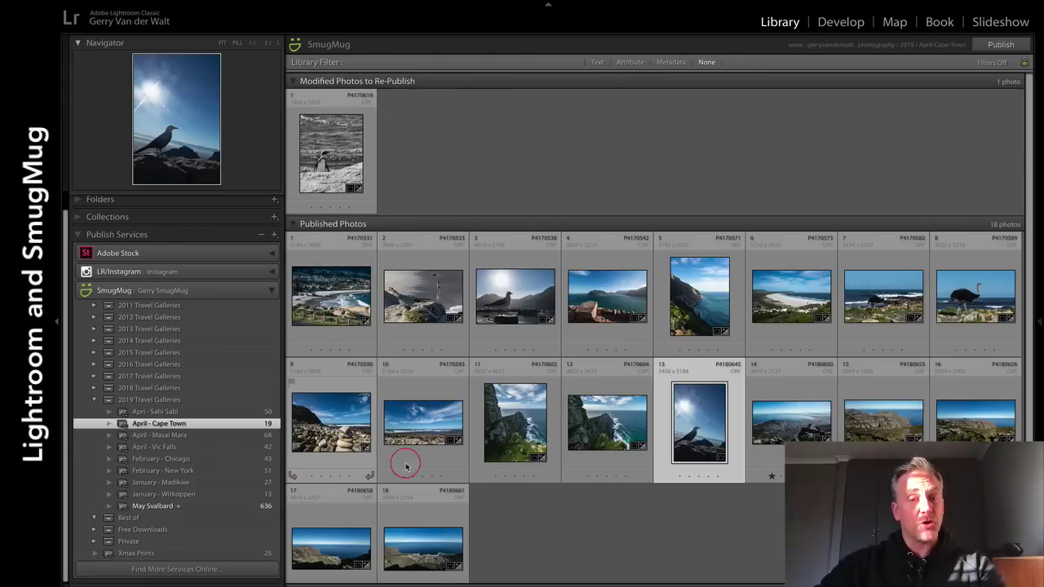
{"action": "key", "text": "ctrl+Up"}
{"action": "left_click", "coordinate": [599, 42]}
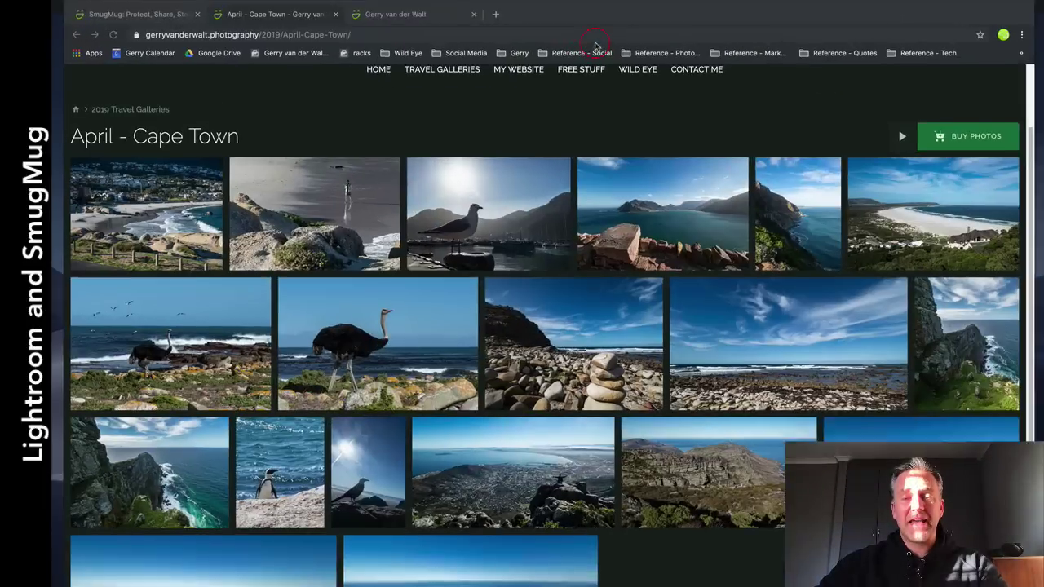
{"action": "scroll", "coordinate": [478, 180], "scroll_direction": "down", "scroll_amount": 2}
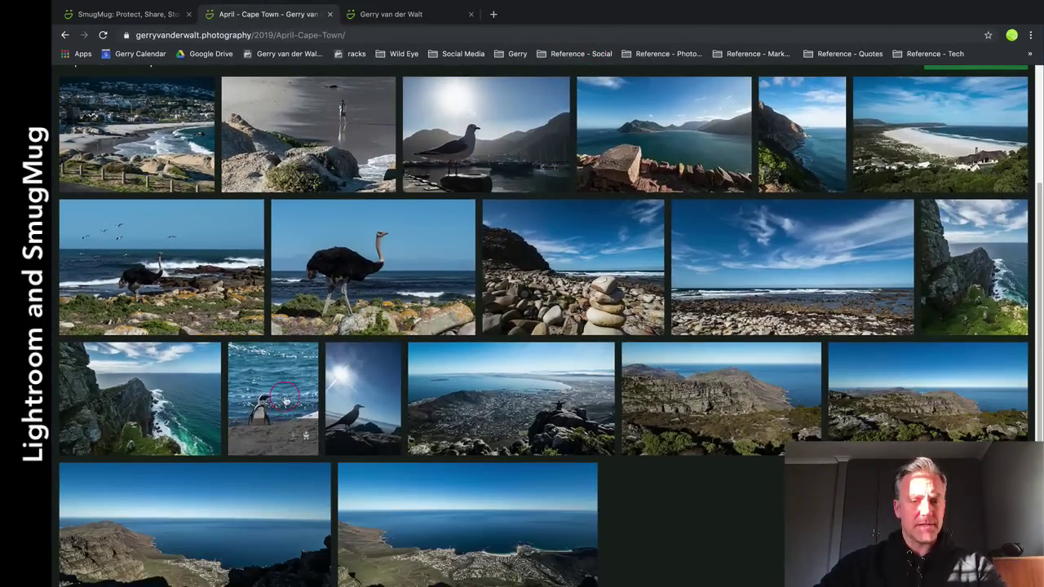
Back in Lightroom, republish the modified penguin photo to SmugMug.
{"action": "key", "text": "ctrl+Up"}
{"action": "left_click", "coordinate": [412, 41]}
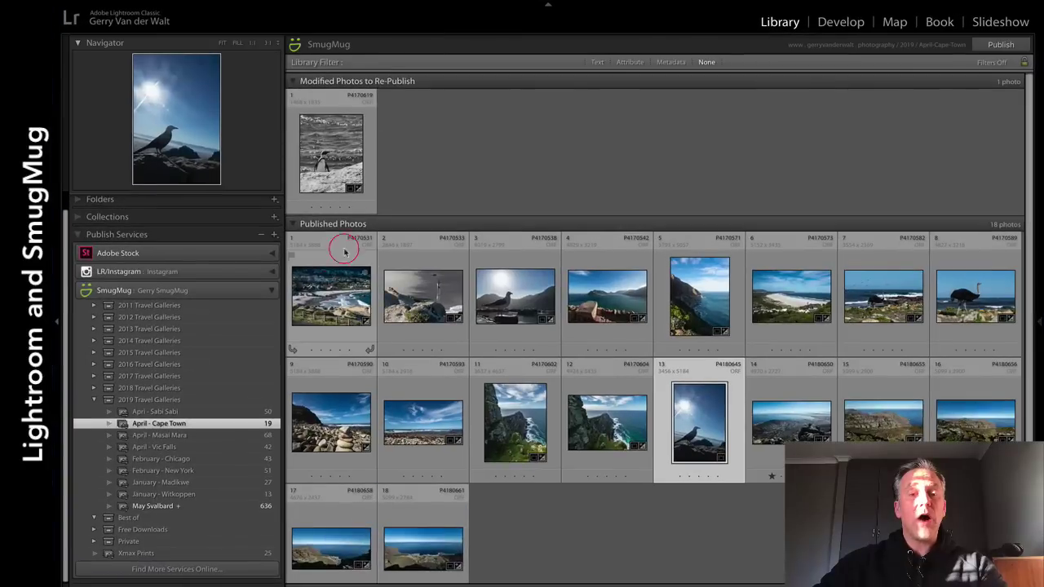
{"action": "left_click", "coordinate": [1000, 44]}
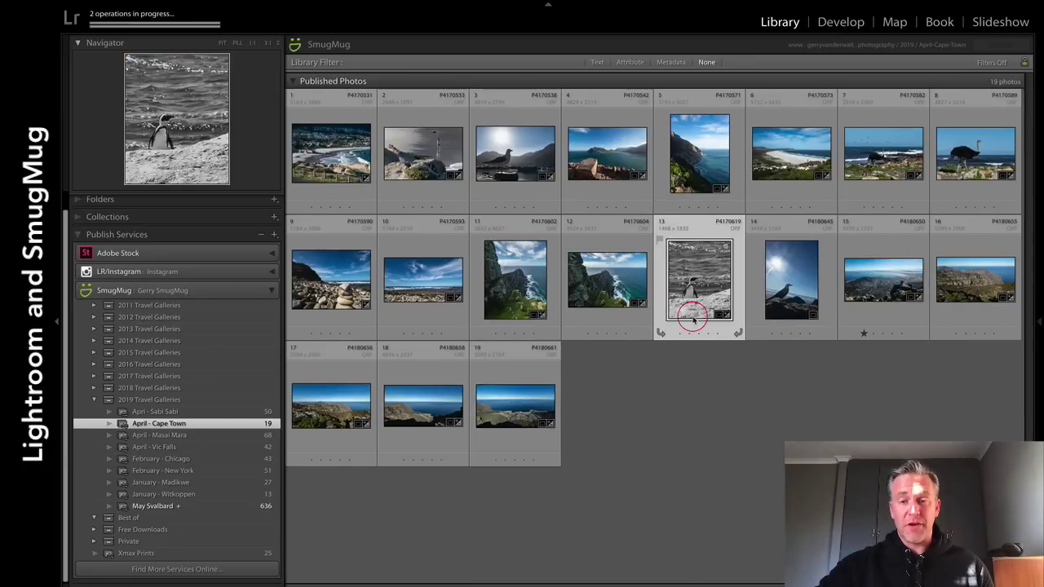
Reload the Cape Town gallery in Chrome to see the black-and-white penguin, then return to Lightroom.
{"action": "key", "text": "ctrl+Up"}
{"action": "left_click", "coordinate": [604, 49]}
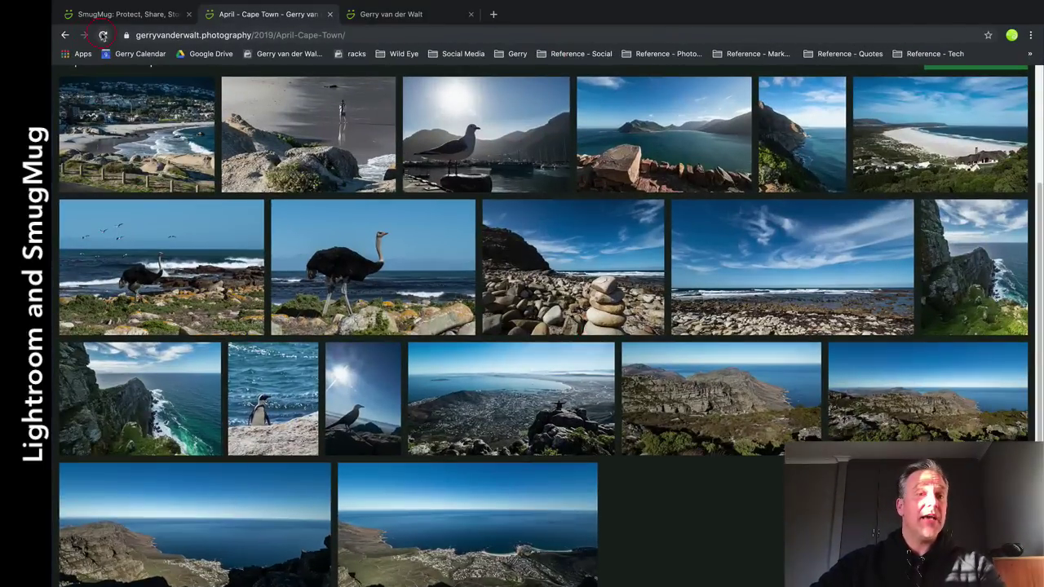
{"action": "left_click", "coordinate": [103, 35]}
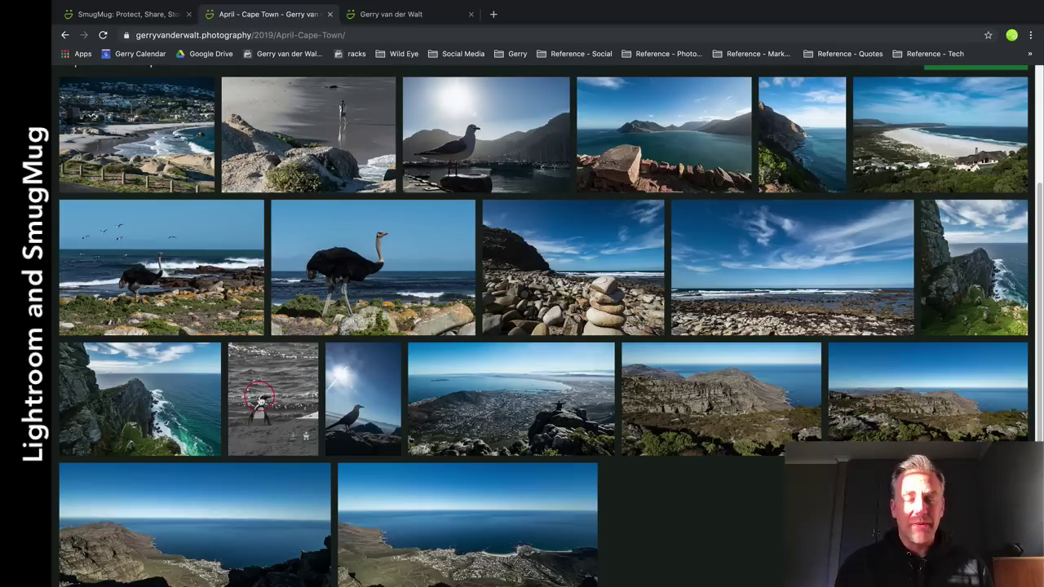
{"action": "key", "text": "ctrl+Up"}
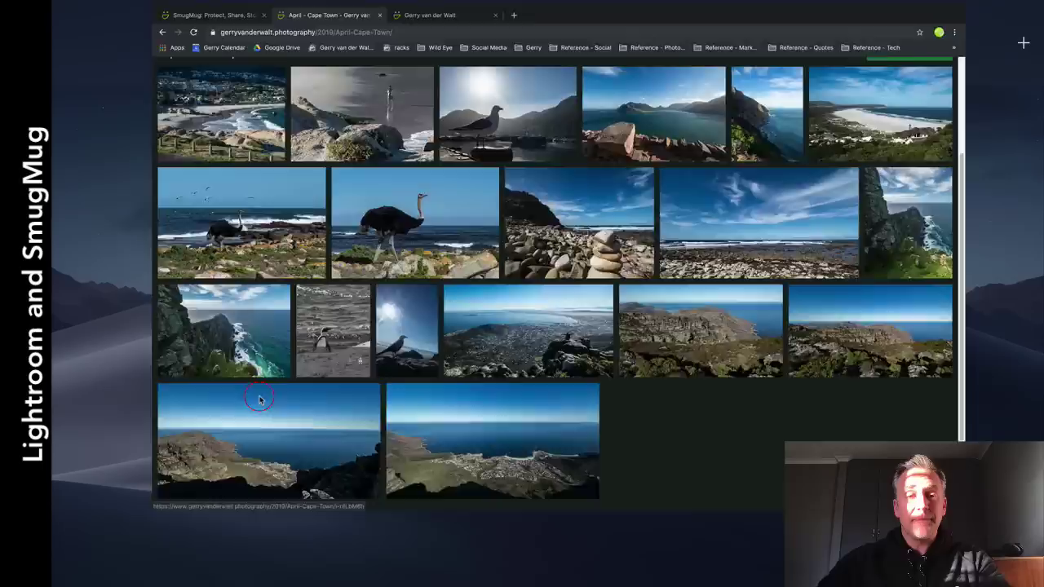
{"action": "left_click", "coordinate": [408, 24]}
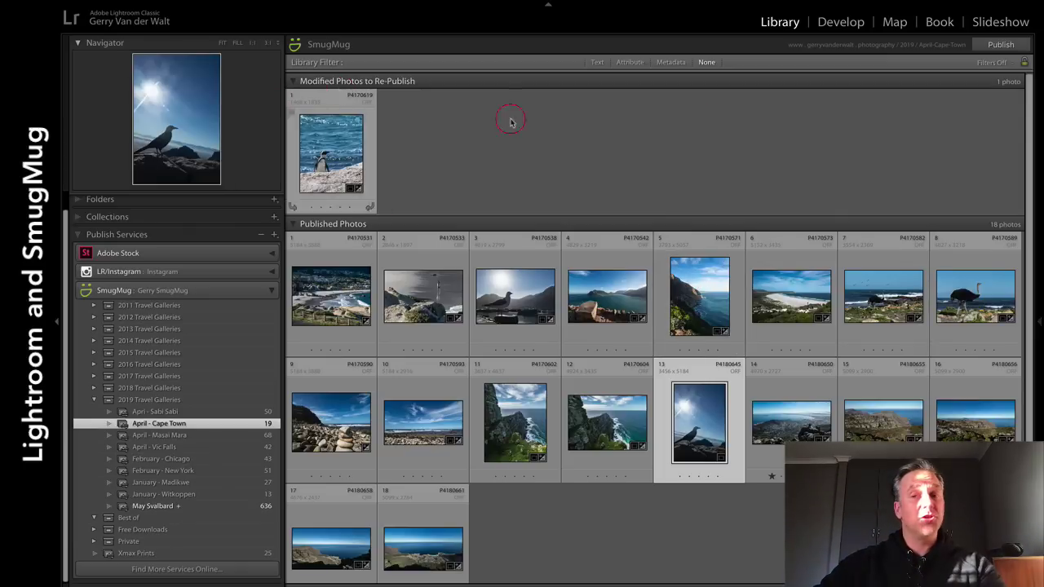
Republish the colour-restored penguin photo to the SmugMug Cape Town gallery.
{"action": "left_click", "coordinate": [1001, 44]}
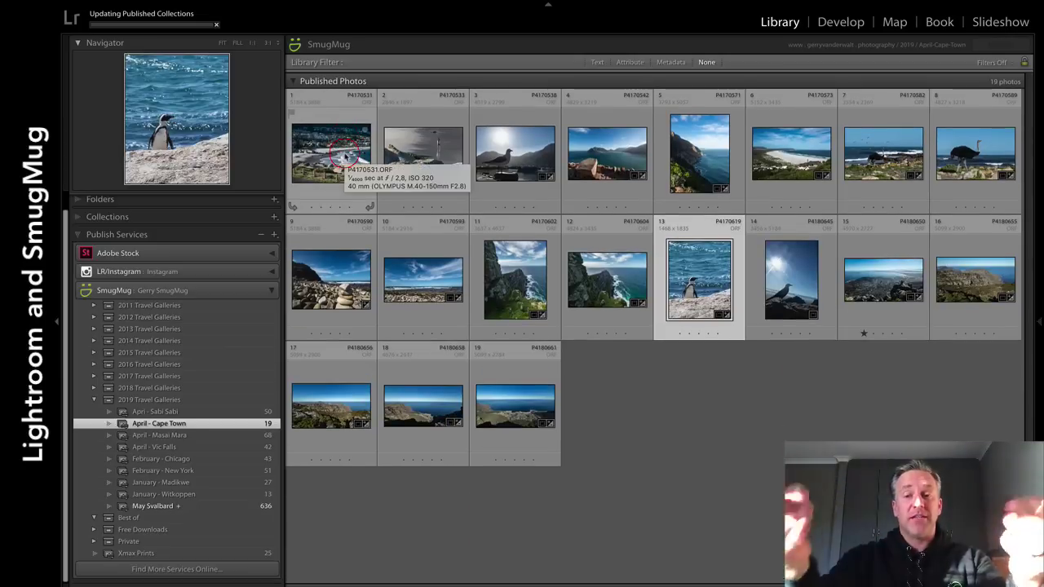
{"action": "key", "text": "ctrl+Up"}
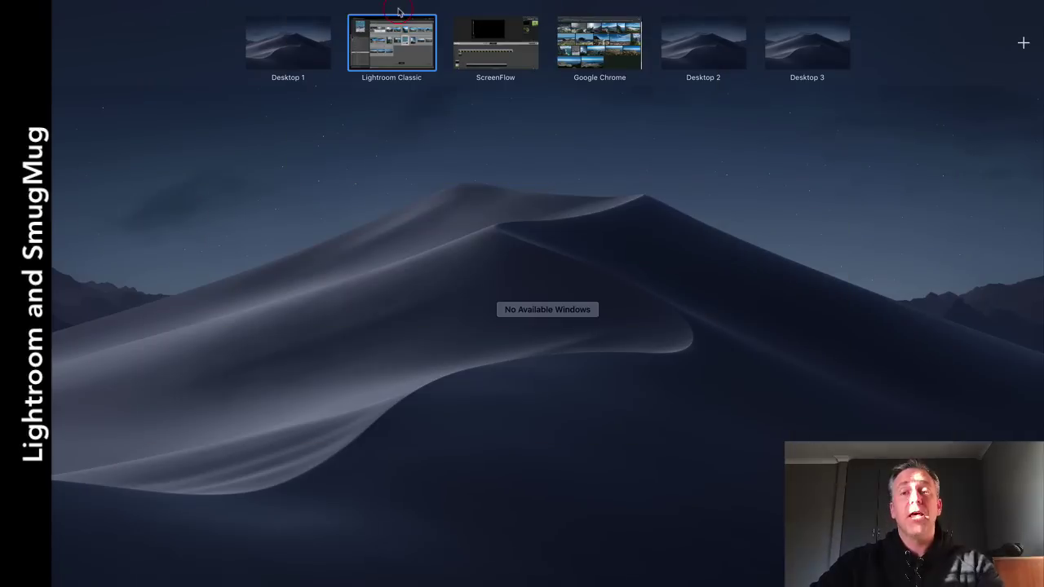
Reload the Cape Town gallery in Chrome to confirm the penguin photo is in colour.
{"action": "left_click", "coordinate": [607, 55]}
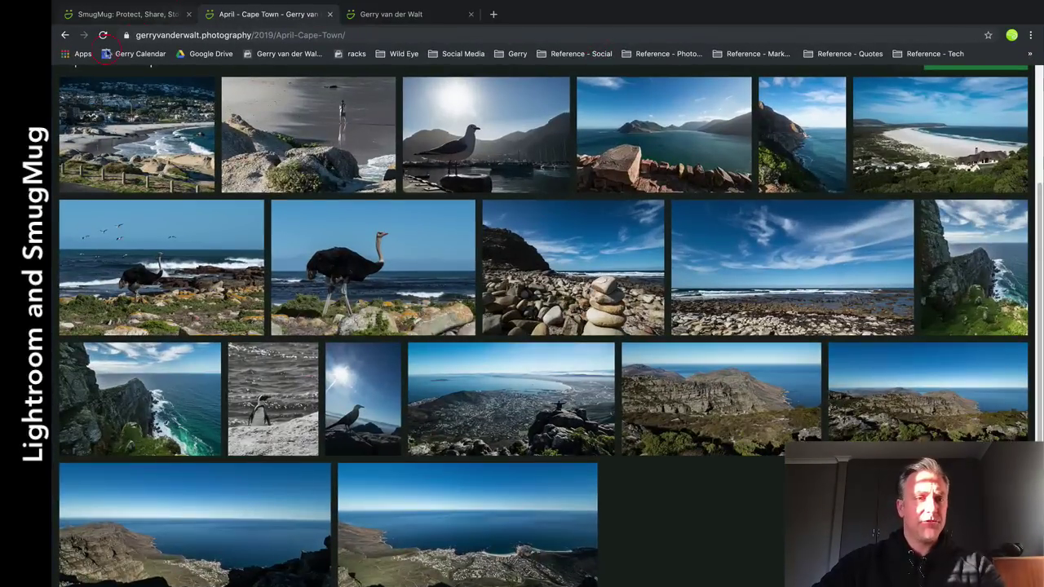
{"action": "left_click", "coordinate": [101, 35]}
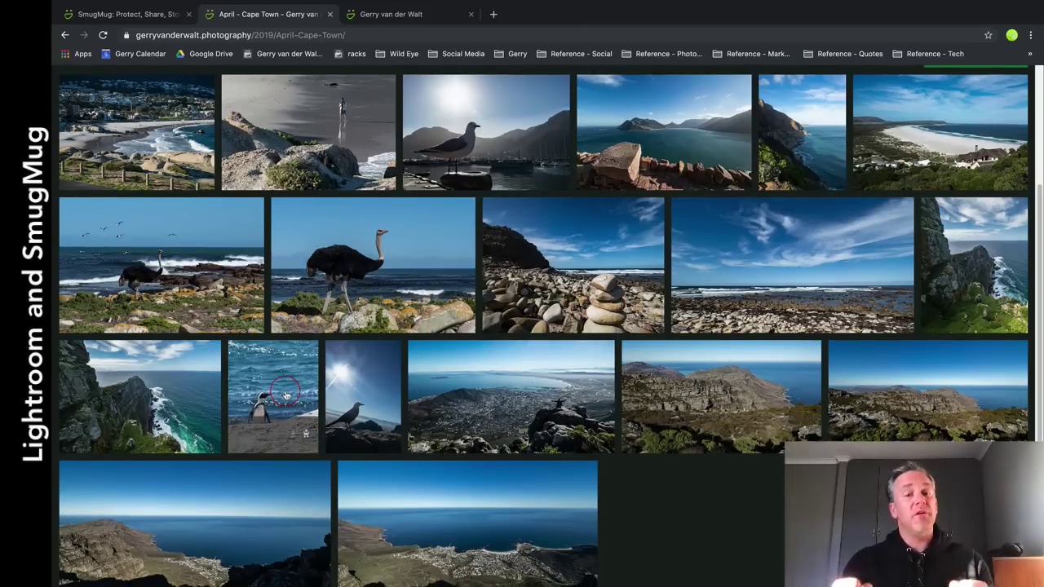
{"action": "key", "text": "ctrl+Up"}
{"action": "left_click", "coordinate": [392, 46]}
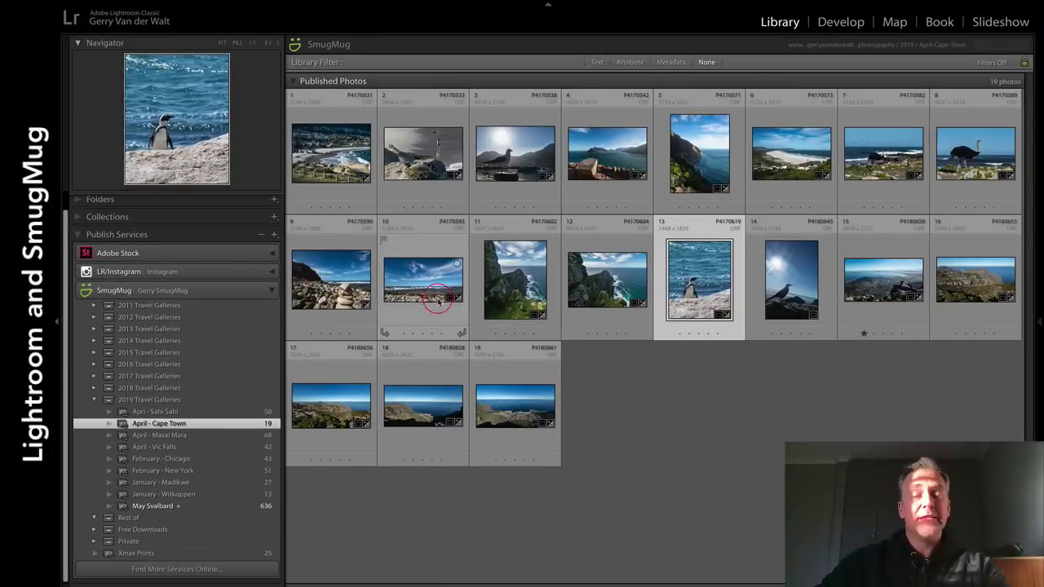
{"action": "key", "text": "ctrl+Up"}
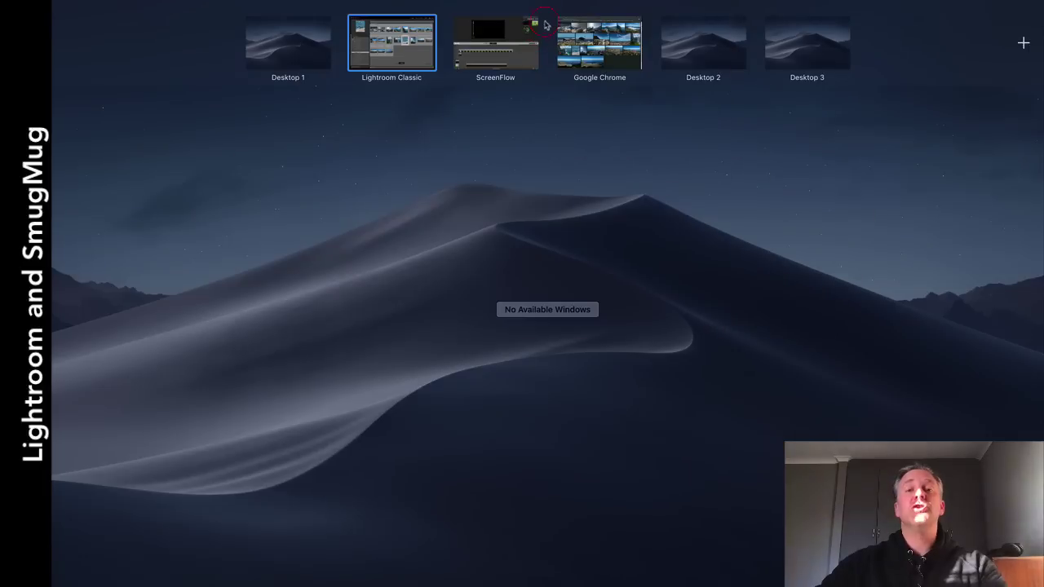
{"action": "left_click", "coordinate": [585, 47]}
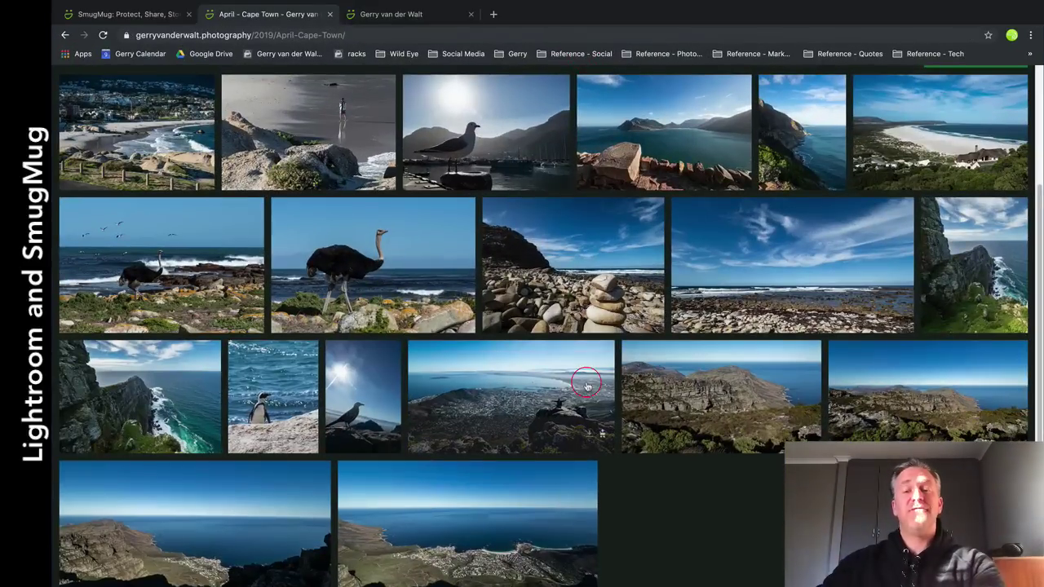
Highlight the year 2019 and the gallery name Cape Town in the page address.
{"action": "scroll", "coordinate": [676, 439], "scroll_direction": "up", "scroll_amount": 3}
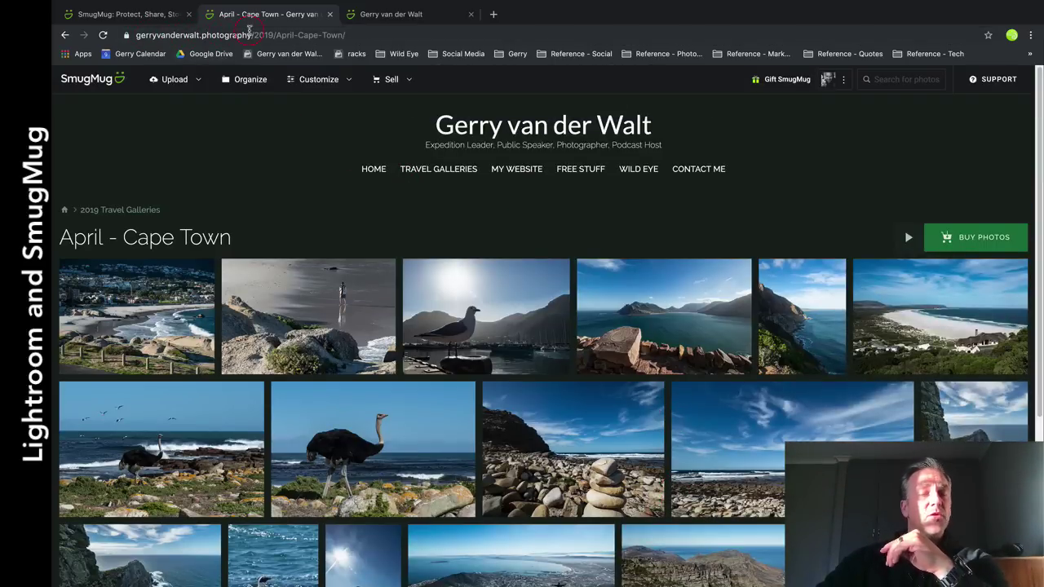
{"action": "left_click_drag", "start_coordinate": [246, 36], "coordinate": [281, 35]}
{"action": "double_click", "coordinate": [336, 35]}
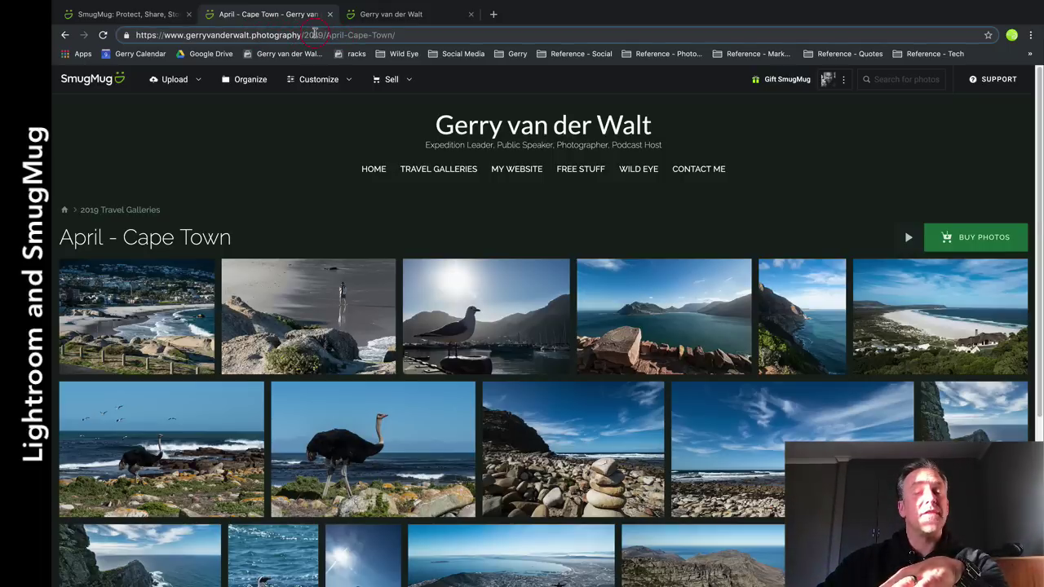
{"action": "double_click", "coordinate": [358, 35]}
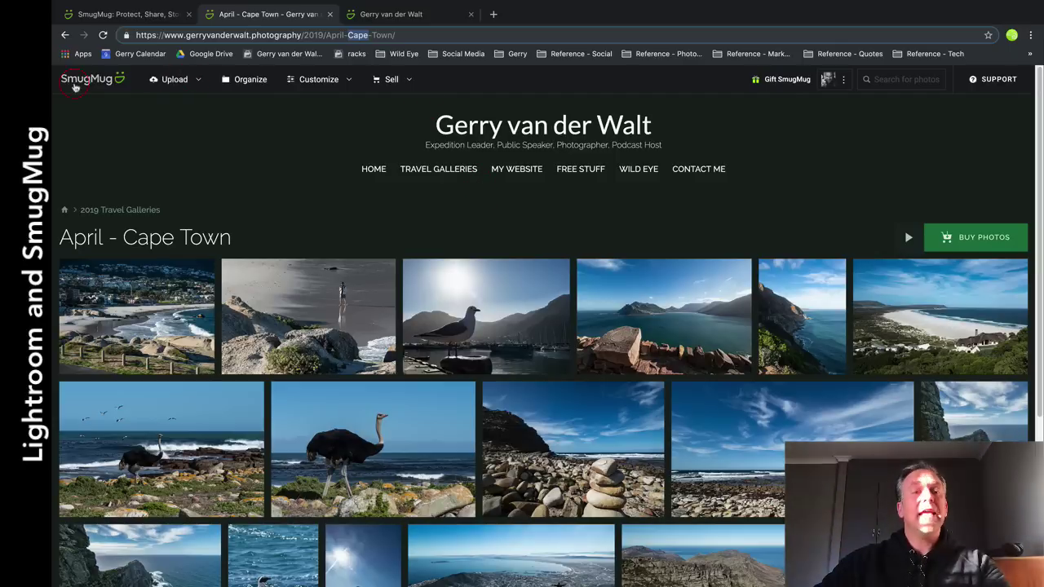
Compare the site and SmugMug home pages, then open the Cape Town gallery in Organize.
{"action": "left_click", "coordinate": [380, 16]}
{"action": "left_click", "coordinate": [151, 17]}
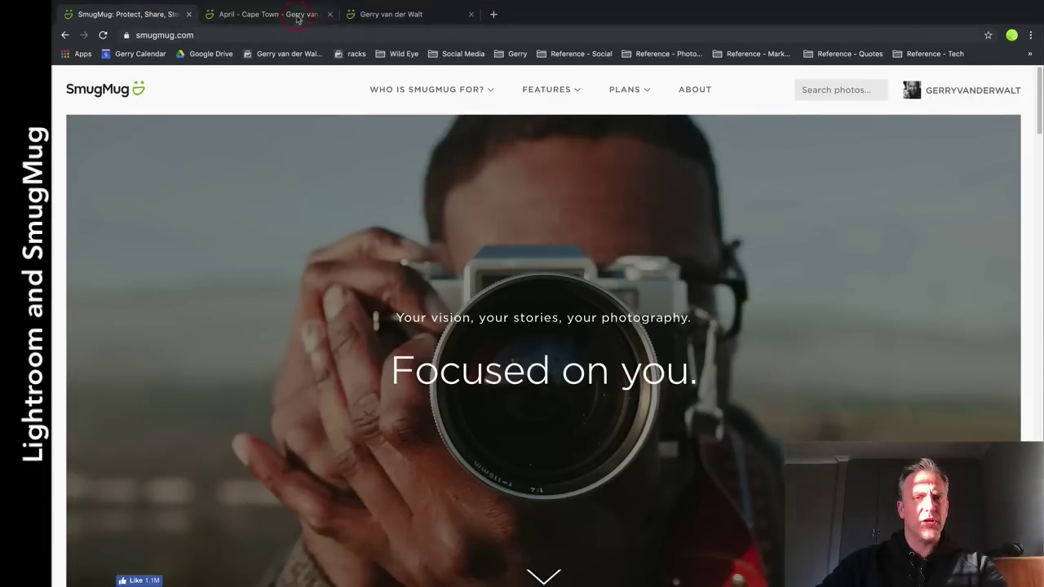
{"action": "left_click", "coordinate": [299, 16]}
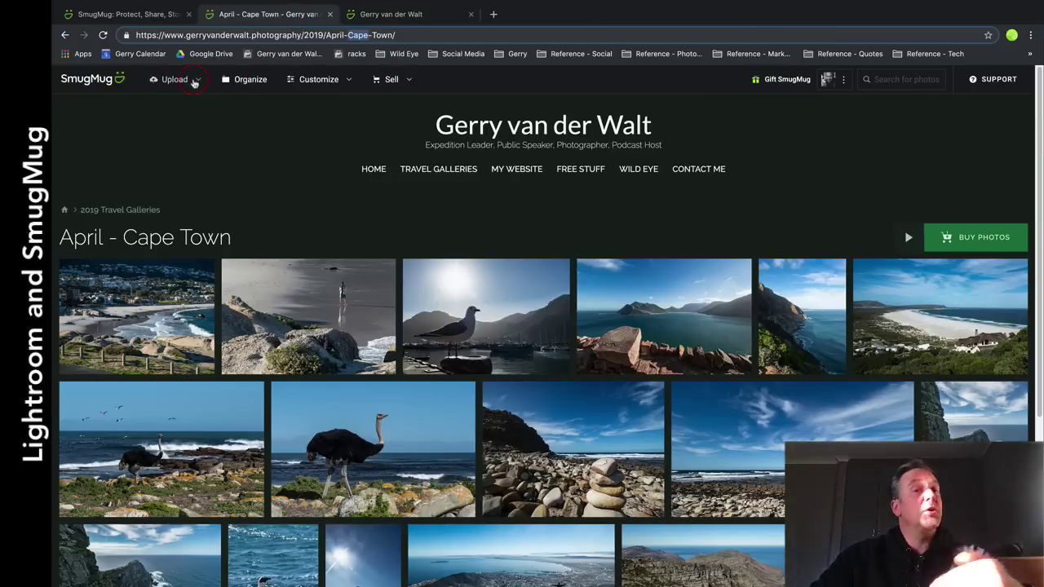
{"action": "left_click", "coordinate": [244, 82]}
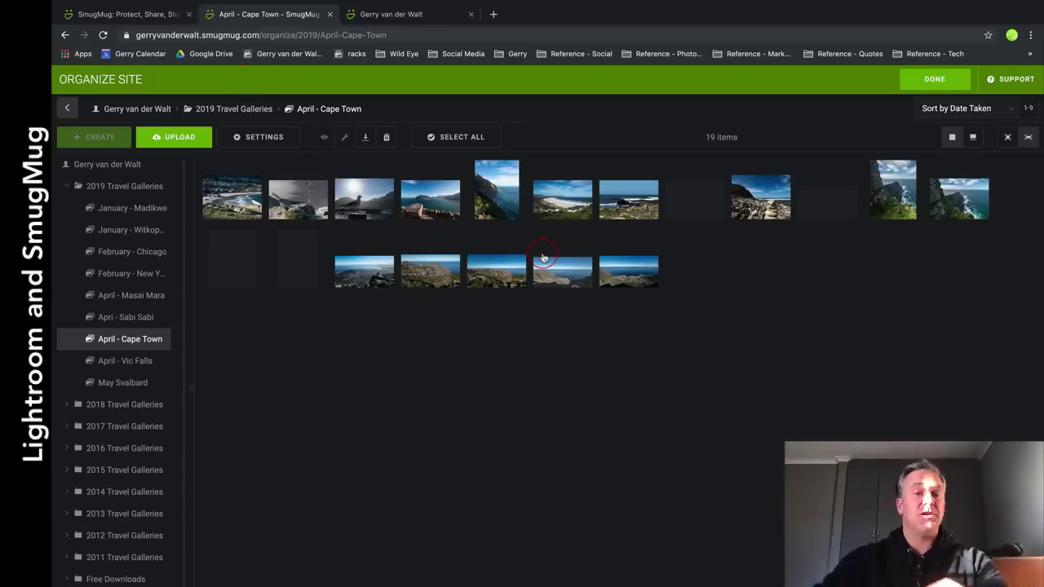
Browse the organizer's top-level folders and the live Travel Galleries page.
{"action": "left_click", "coordinate": [127, 188]}
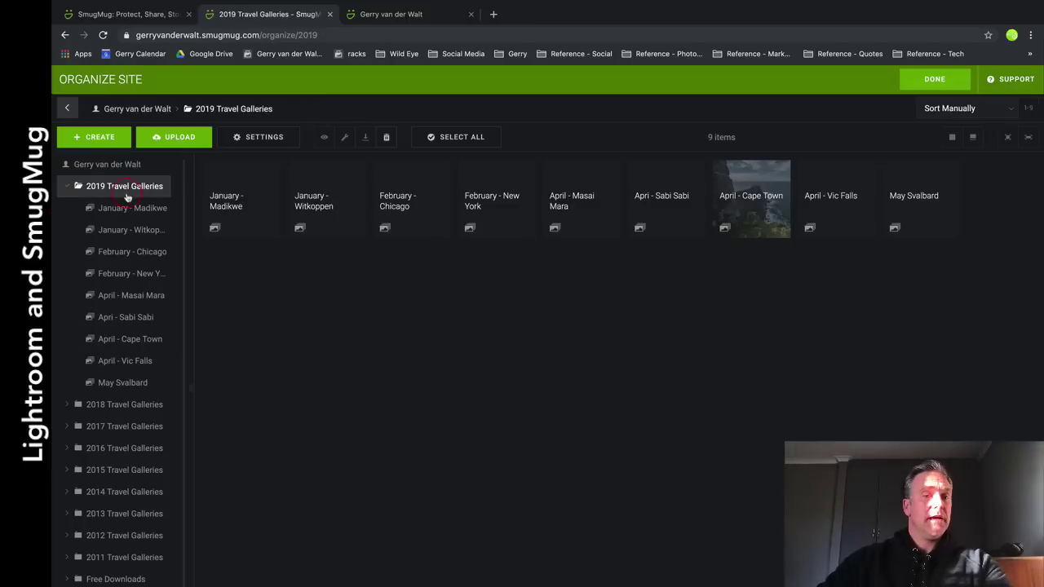
{"action": "left_click", "coordinate": [91, 166]}
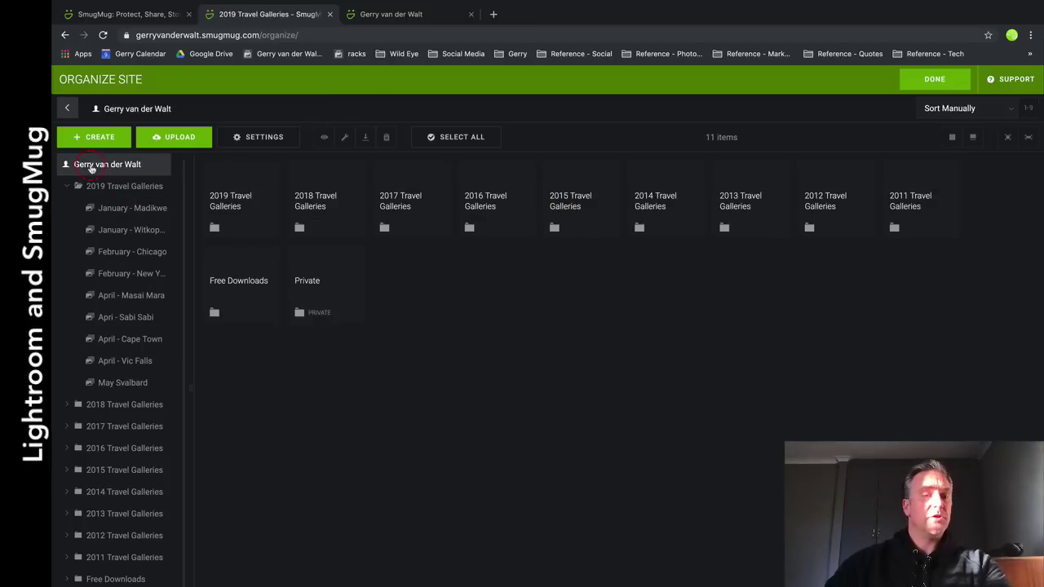
{"action": "left_click", "coordinate": [392, 14]}
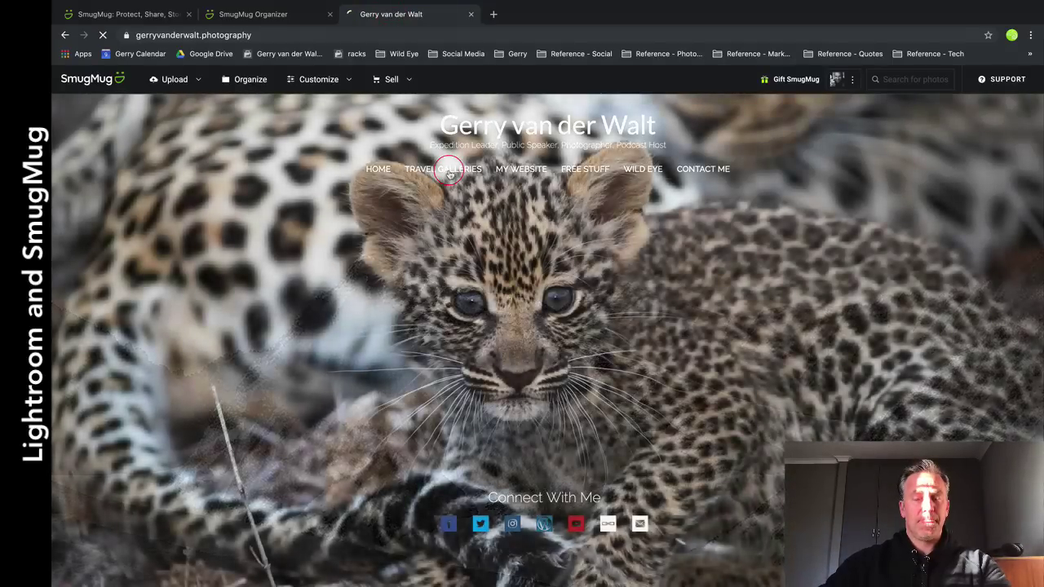
{"action": "left_click", "coordinate": [449, 175]}
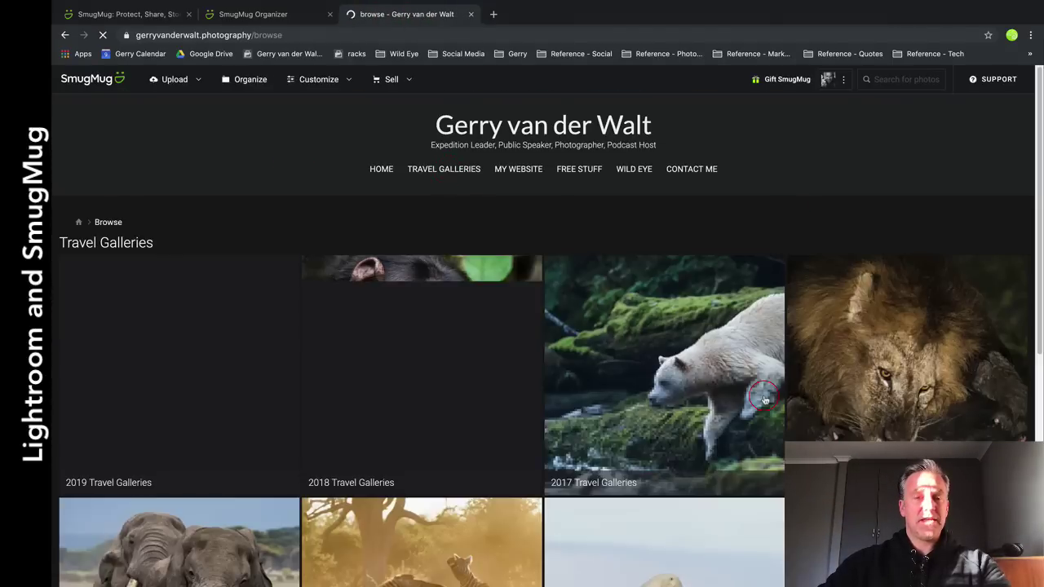
{"action": "scroll", "coordinate": [761, 396], "scroll_direction": "down", "scroll_amount": 3}
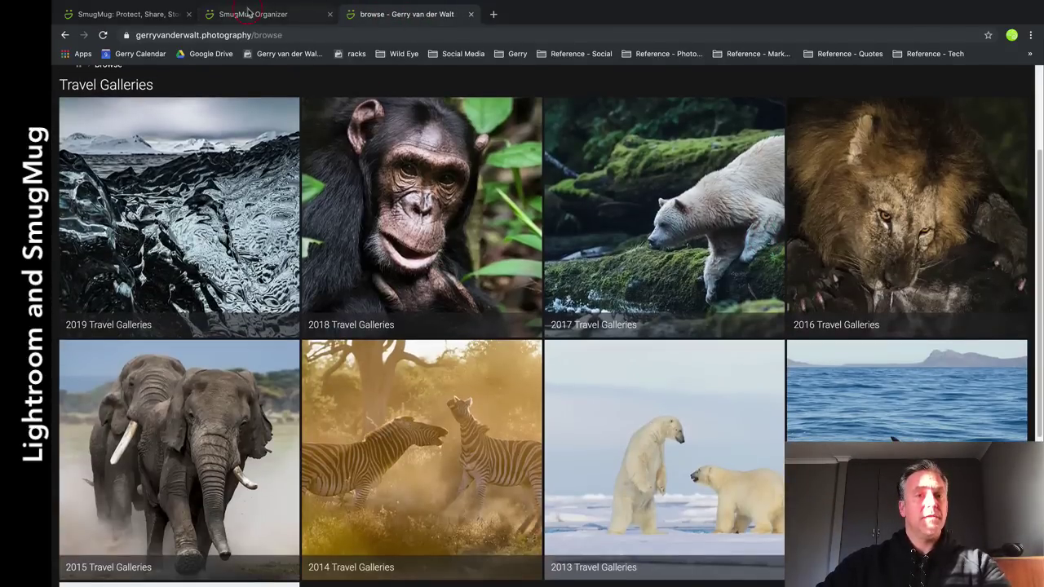
{"action": "left_click", "coordinate": [248, 12]}
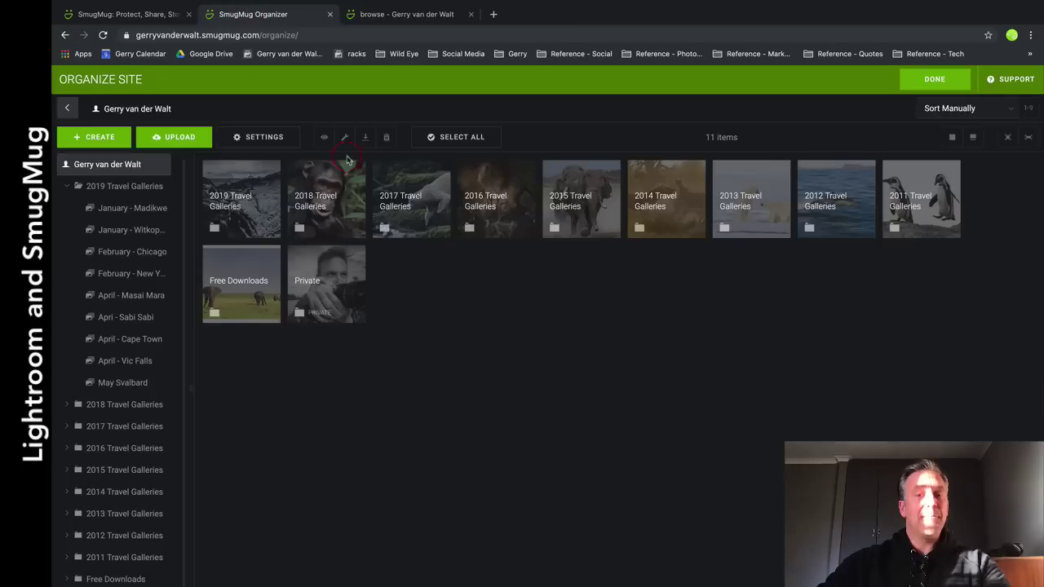
Open the 2019 Travel Galleries folder in the organizer and on the public site.
{"action": "double_click", "coordinate": [257, 197]}
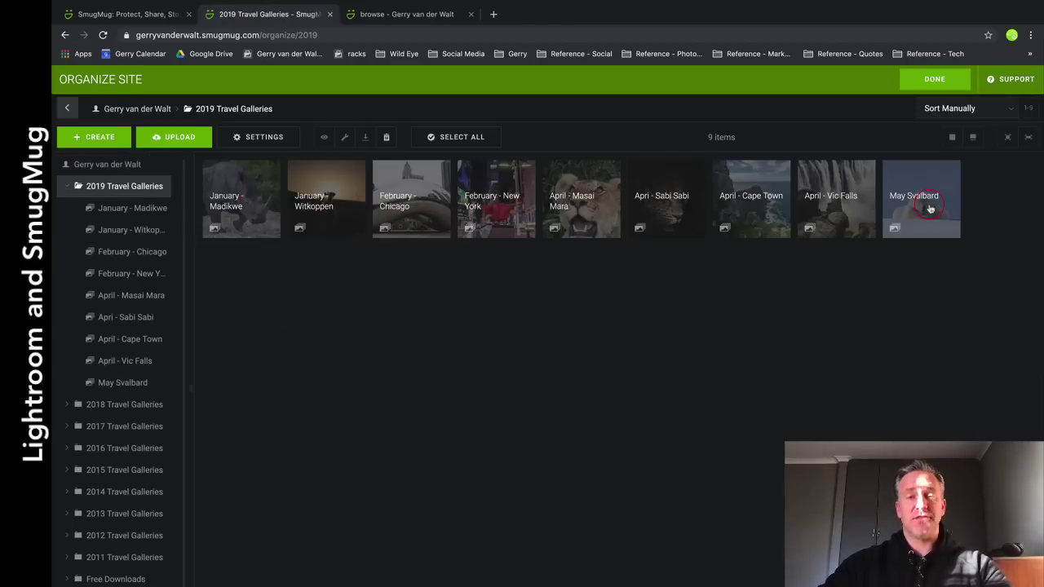
{"action": "left_click", "coordinate": [441, 14]}
{"action": "left_click", "coordinate": [163, 204]}
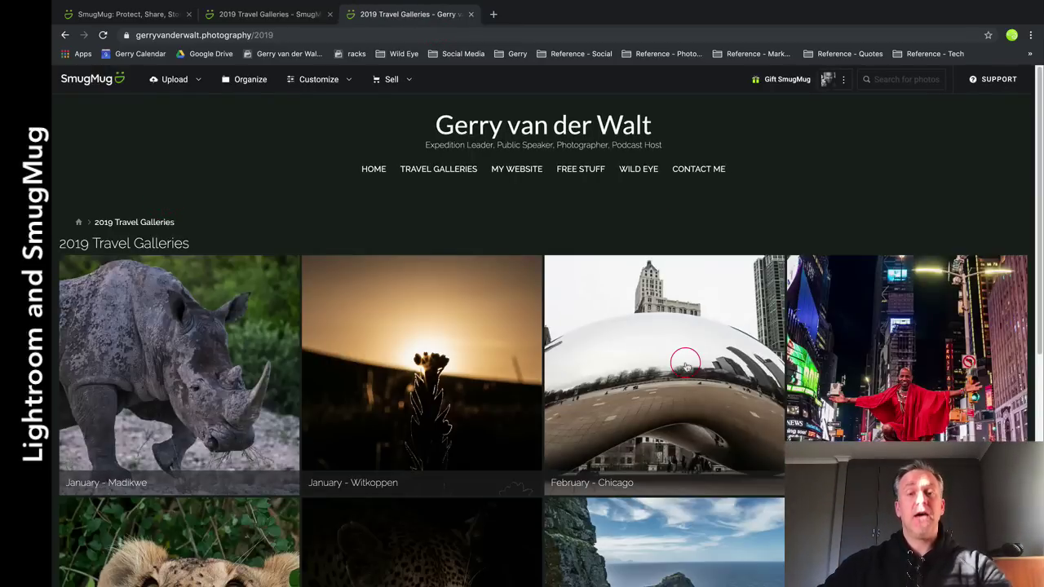
Compare Lightroom's 2019 Travel Galleries set, then show the organizer's 2019 Travel Galleries folder.
{"action": "key", "text": "ctrl+Up"}
{"action": "left_click", "coordinate": [392, 41]}
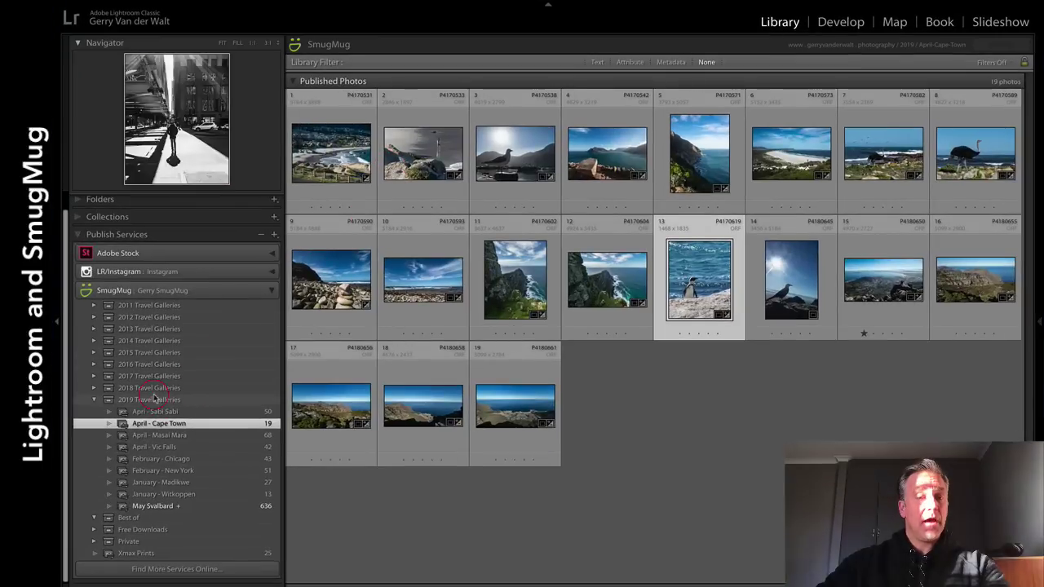
{"action": "left_click", "coordinate": [153, 399]}
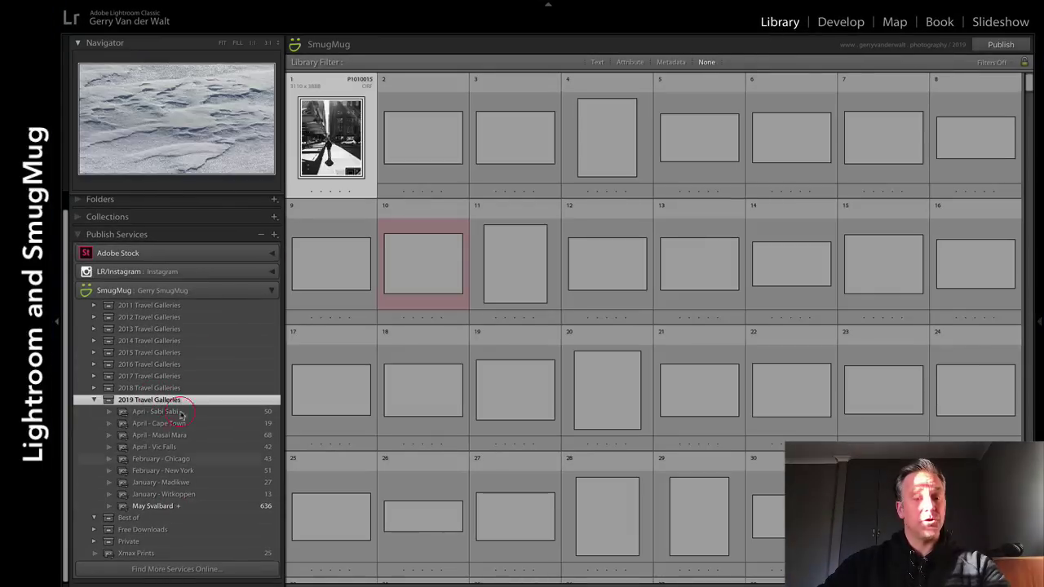
{"action": "key", "text": "ctrl+Up"}
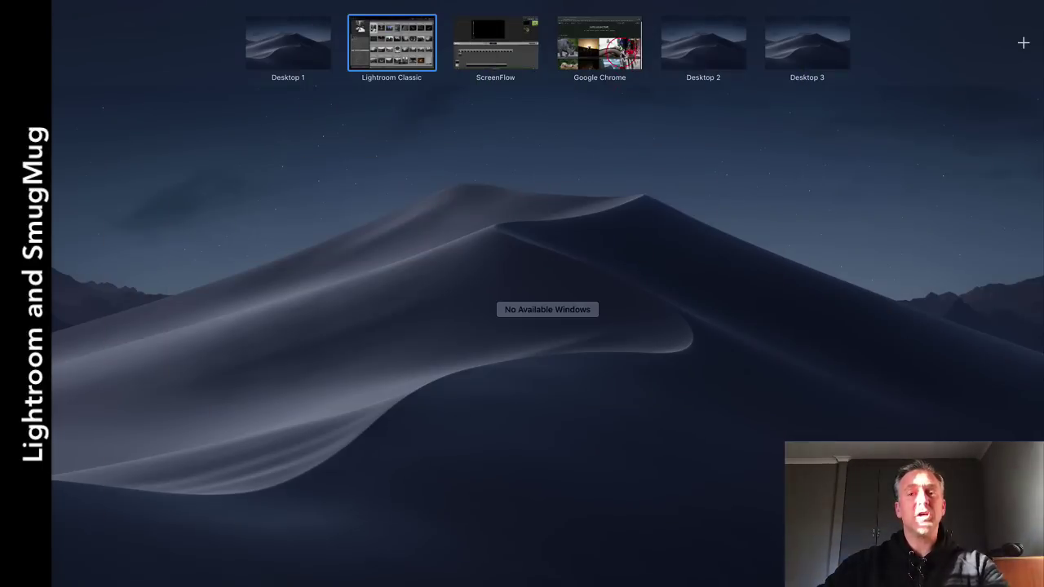
{"action": "left_click", "coordinate": [599, 45]}
{"action": "left_click", "coordinate": [273, 14]}
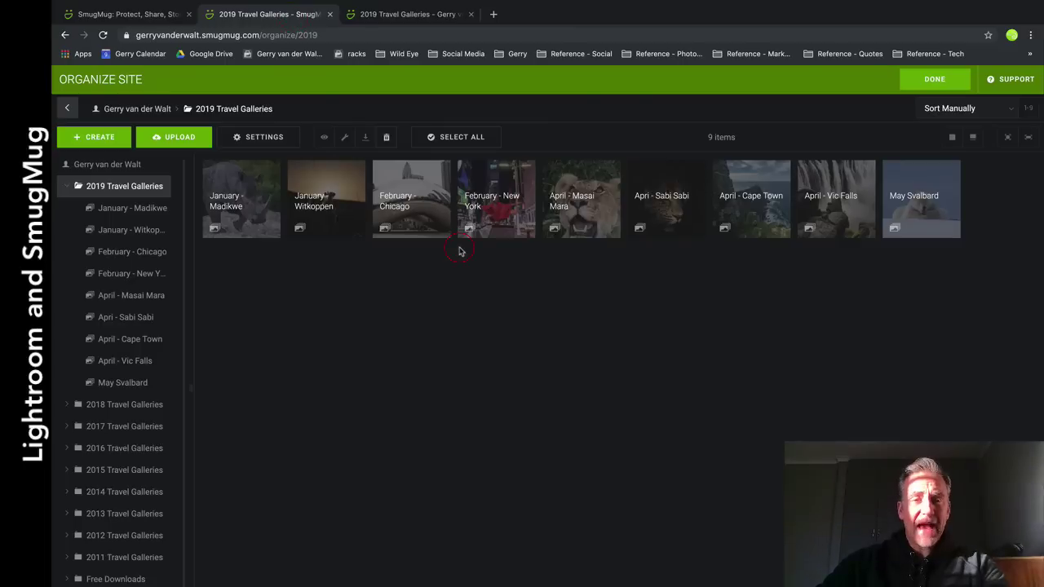
{"action": "left_click_drag", "start_coordinate": [458, 206], "coordinate": [347, 206]}
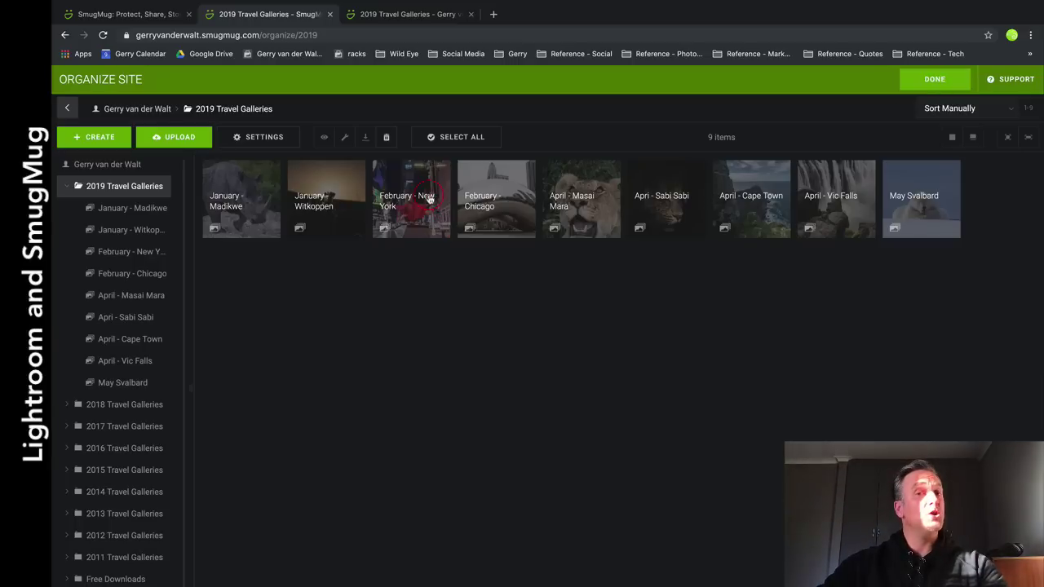
{"action": "left_click_drag", "start_coordinate": [430, 200], "coordinate": [534, 310]}
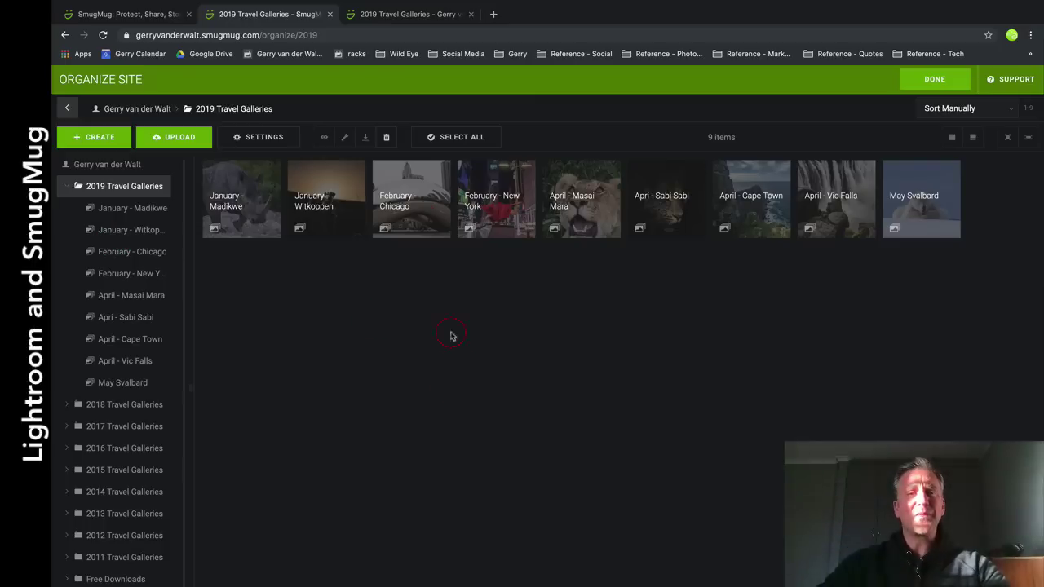
{"action": "key", "text": "ctrl+Up"}
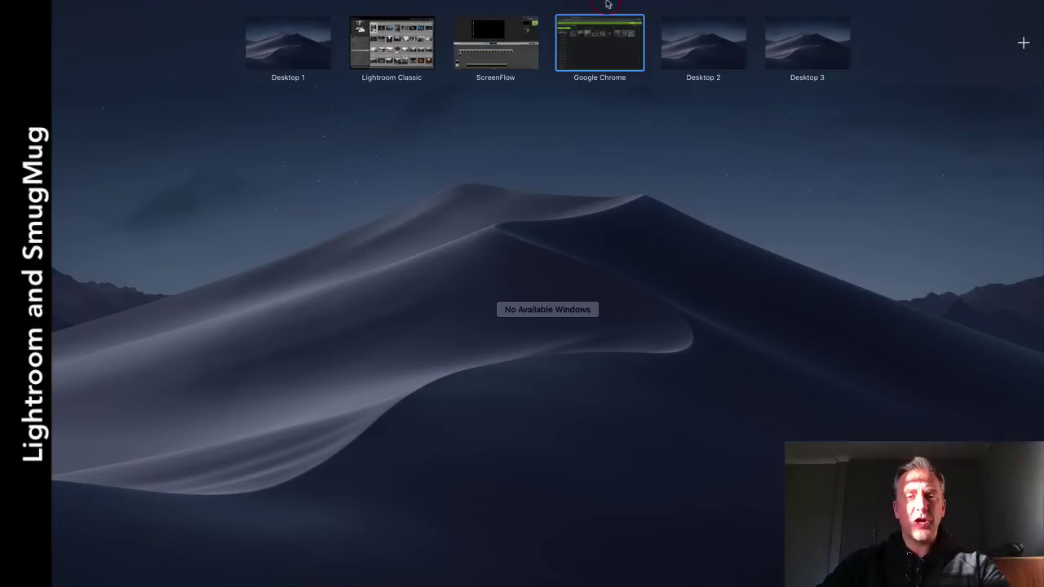
{"action": "left_click", "coordinate": [406, 45]}
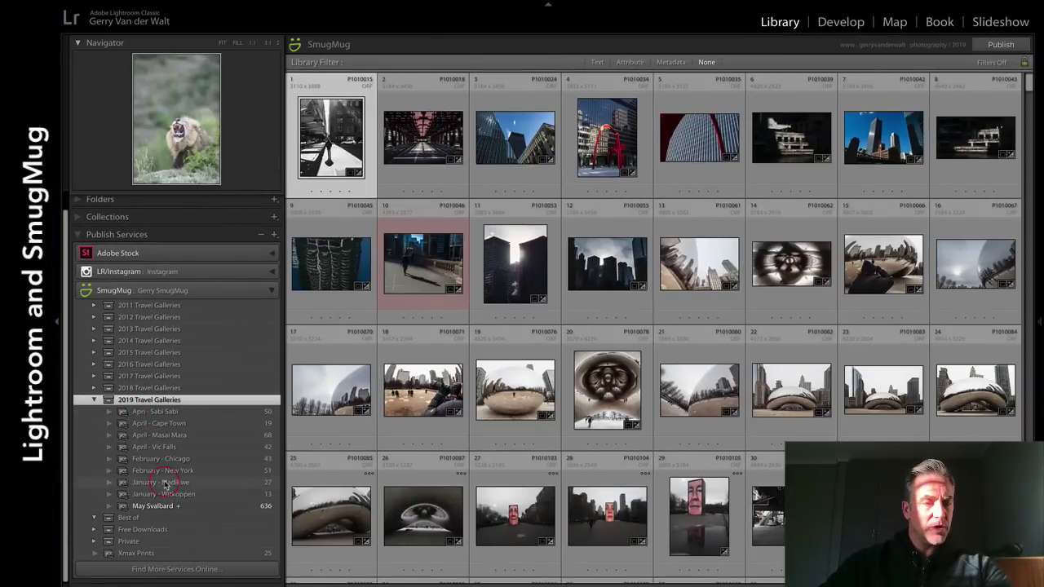
{"action": "key", "text": "ctrl+Up"}
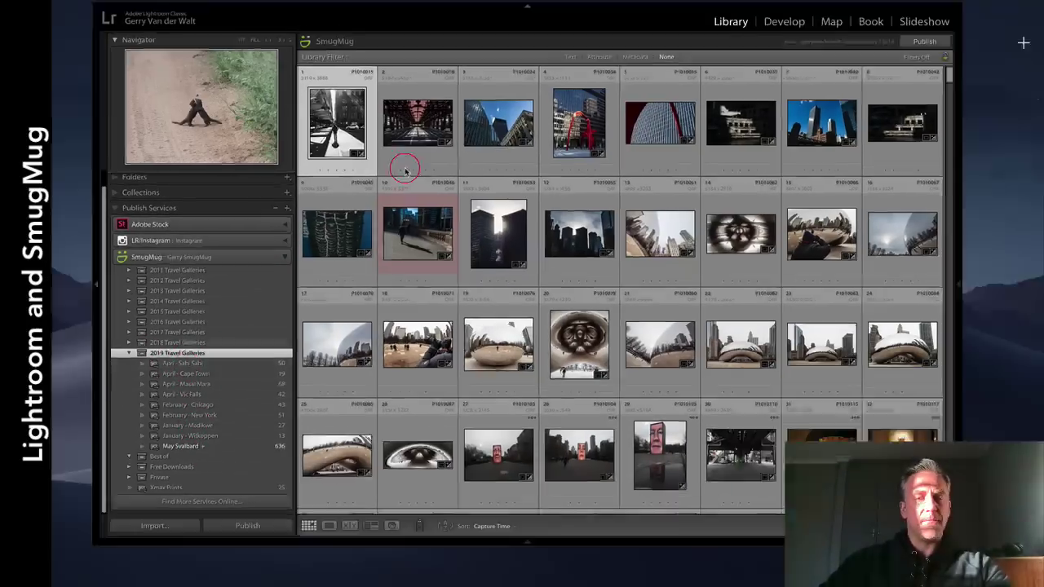
{"action": "left_click", "coordinate": [590, 50]}
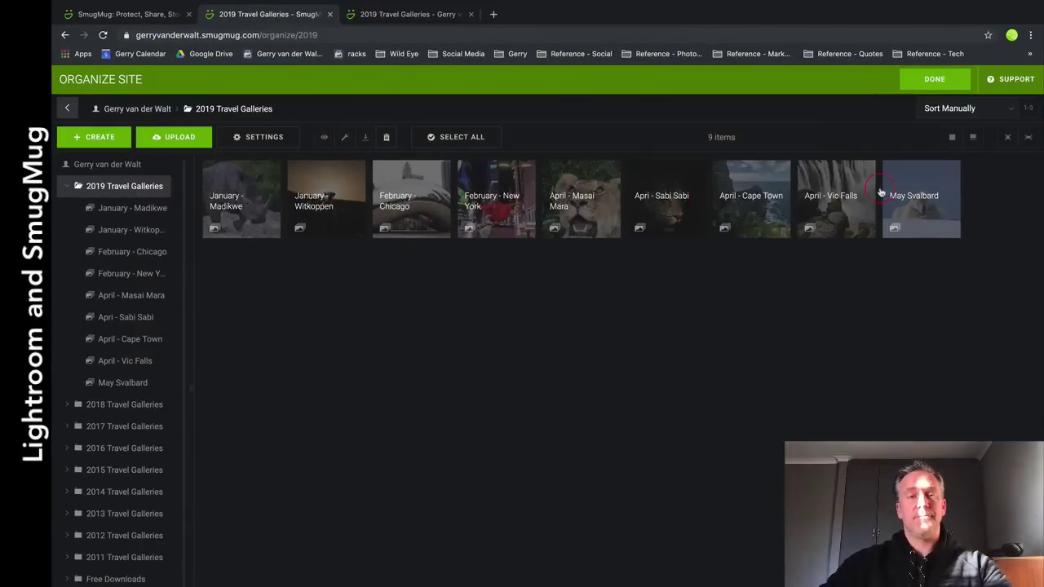
Scroll through the public 2019 Travel Galleries page, then return to Lightroom Classic.
{"action": "left_click", "coordinate": [403, 14]}
{"action": "scroll", "coordinate": [587, 288], "scroll_direction": "down", "scroll_amount": 5}
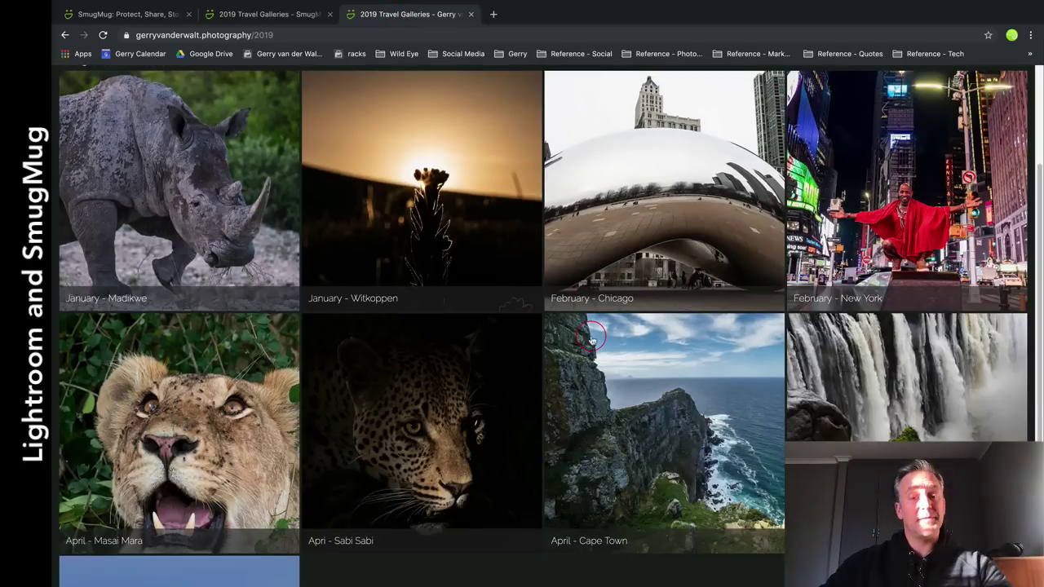
{"action": "key", "text": "ctrl+Up"}
{"action": "left_click", "coordinate": [392, 41]}
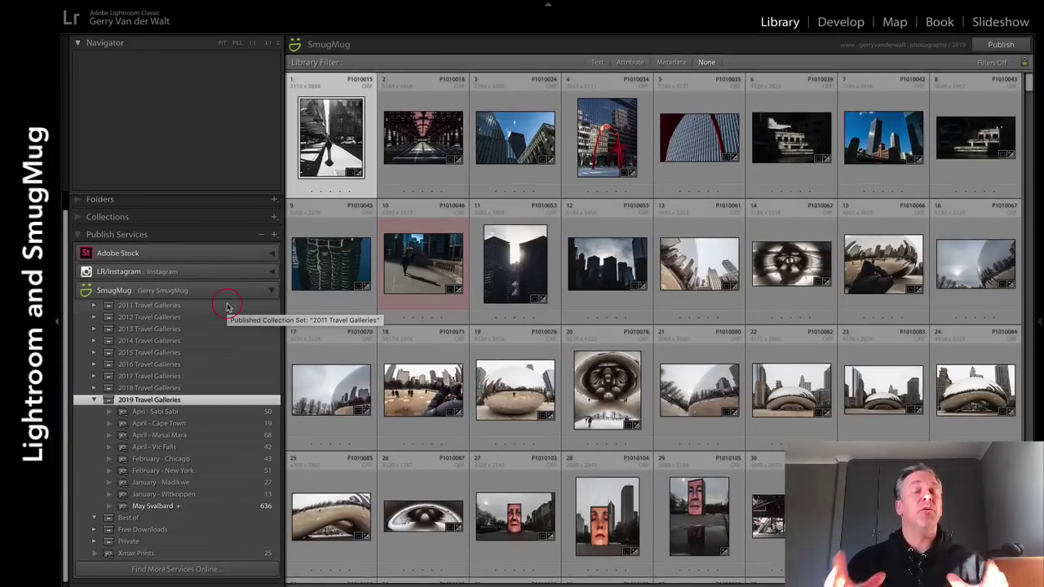
Create an empty gallery named 'For the Video' in the 2019 Travel Galleries set and select it.
{"action": "right_click", "coordinate": [194, 401]}
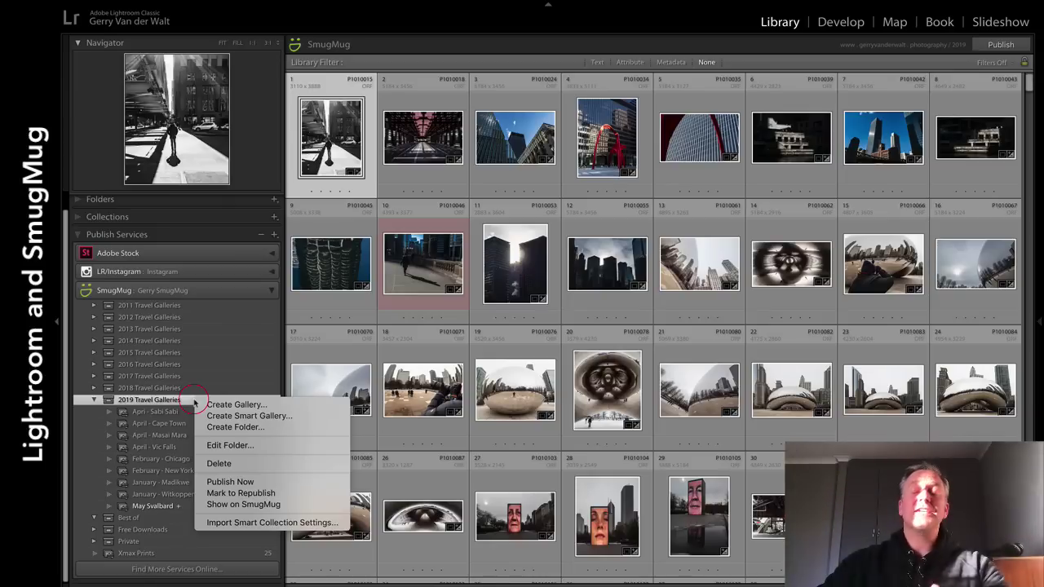
{"action": "left_click", "coordinate": [250, 405]}
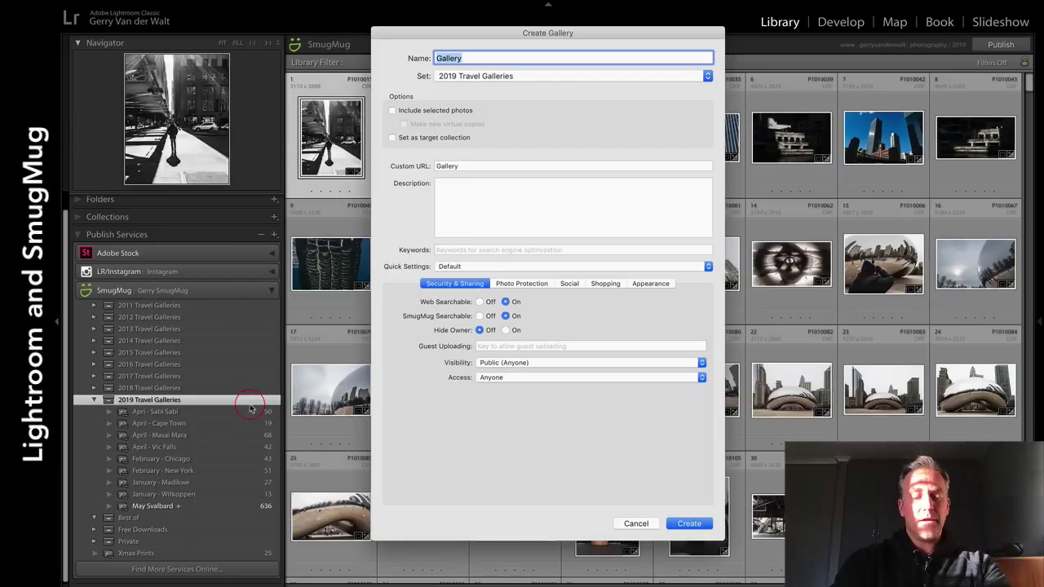
{"action": "type", "text": "For the Video"}
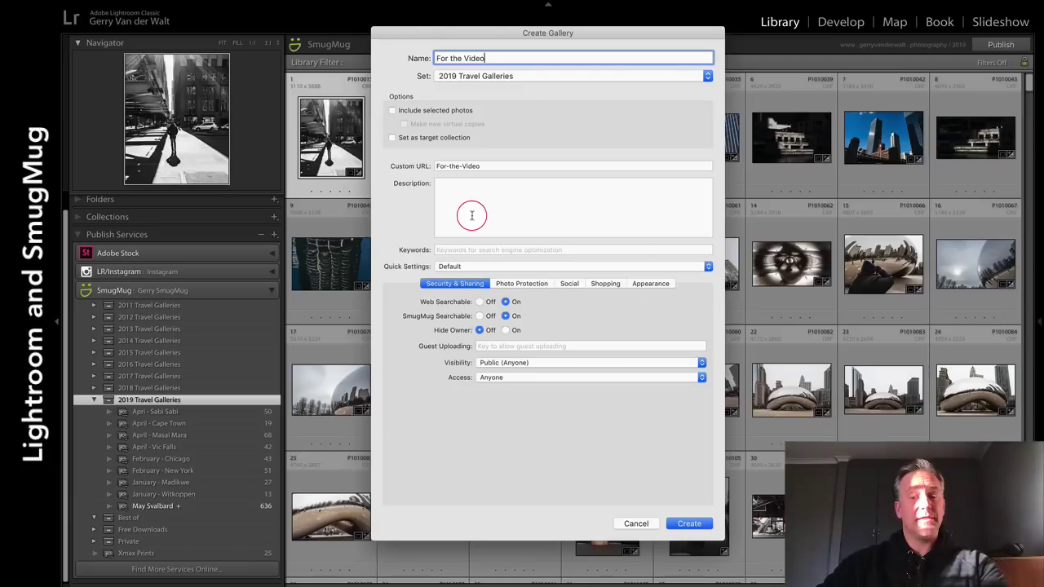
{"action": "left_click", "coordinate": [690, 522]}
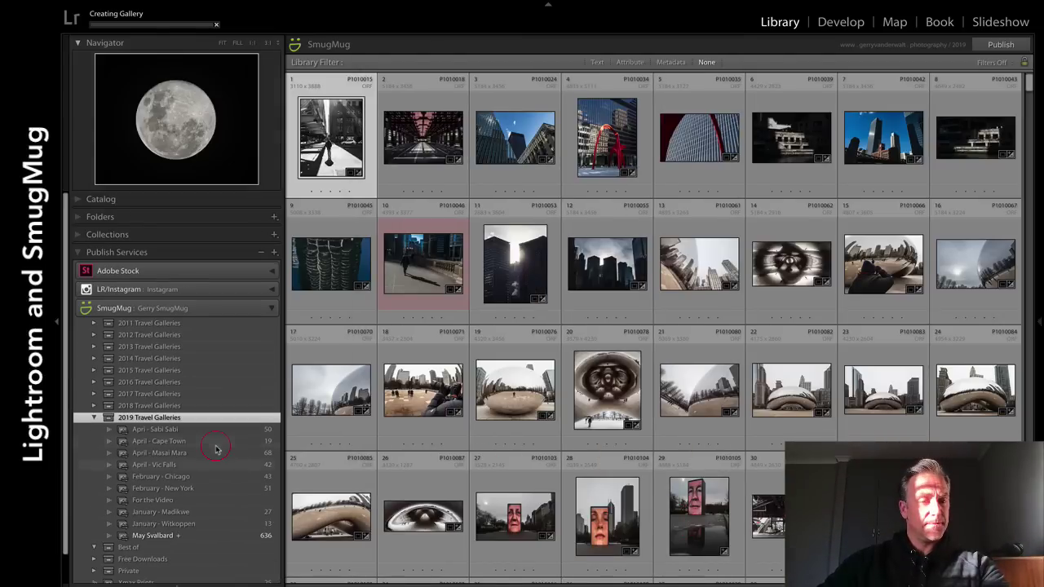
{"action": "left_click", "coordinate": [161, 504]}
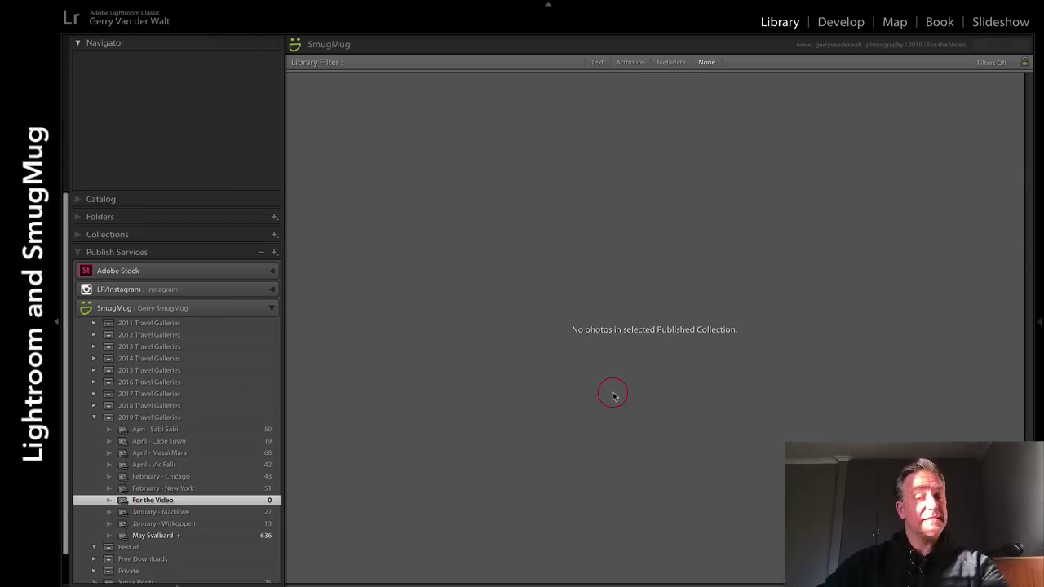
Check the 2019 Travel Galleries organizer page, then show the Apri - Sabi Sabi collection's 50 photos.
{"action": "key", "text": "ctrl+Up"}
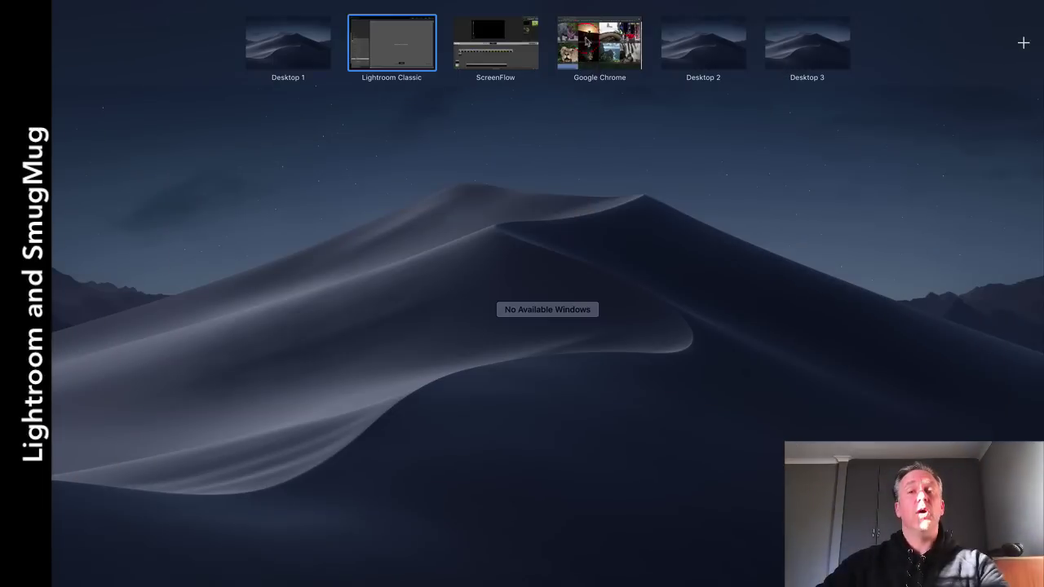
{"action": "left_click", "coordinate": [596, 36]}
{"action": "left_click", "coordinate": [284, 15]}
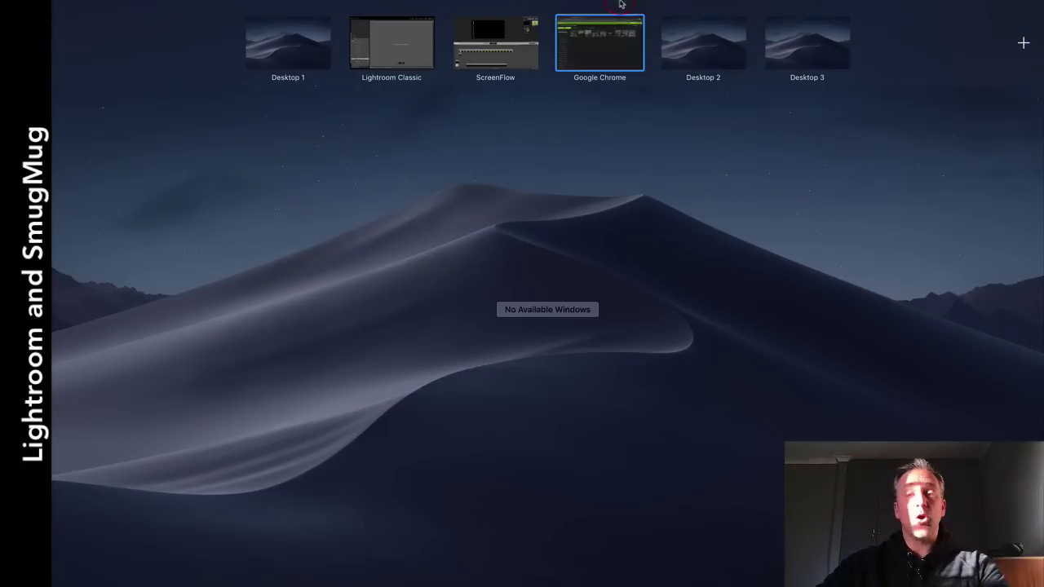
{"action": "key", "text": "ctrl+Up"}
{"action": "left_click", "coordinate": [426, 53]}
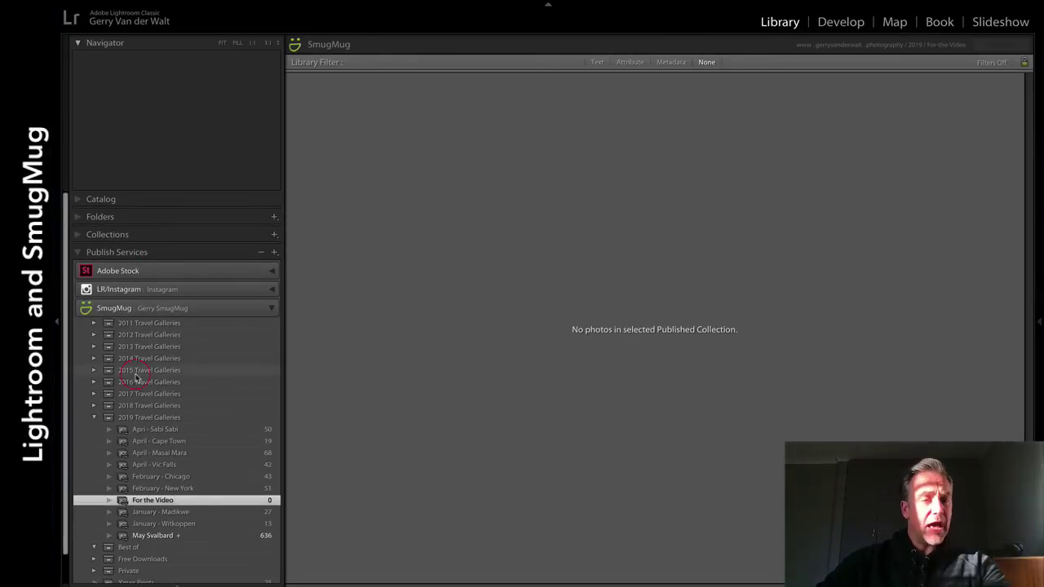
{"action": "left_click", "coordinate": [167, 430]}
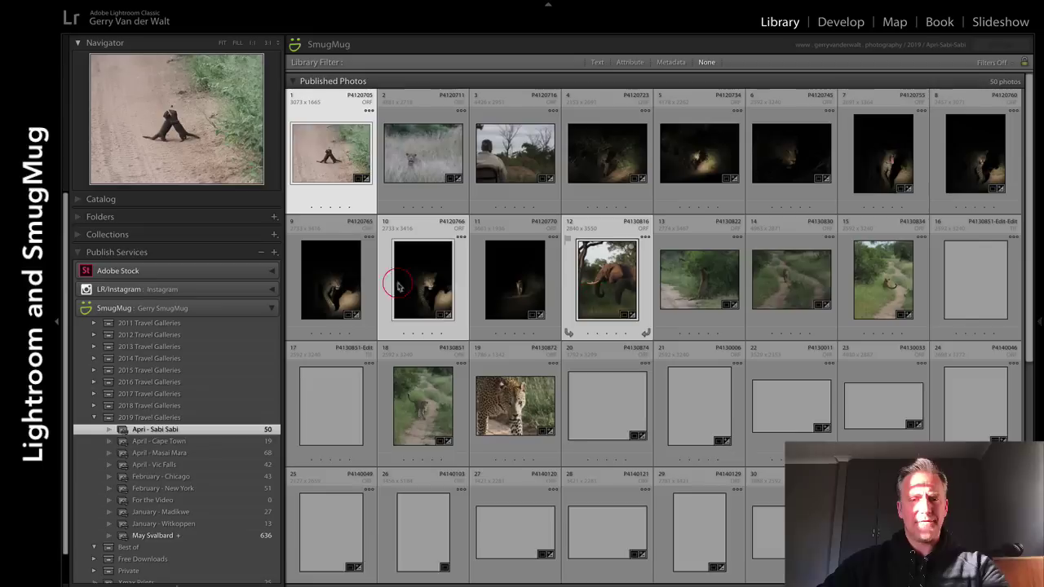
Add the leopard photo to For the Video and publish the gallery's three photos to SmugMug.
{"action": "left_click_drag", "start_coordinate": [424, 270], "coordinate": [161, 501]}
{"action": "left_click", "coordinate": [163, 500]}
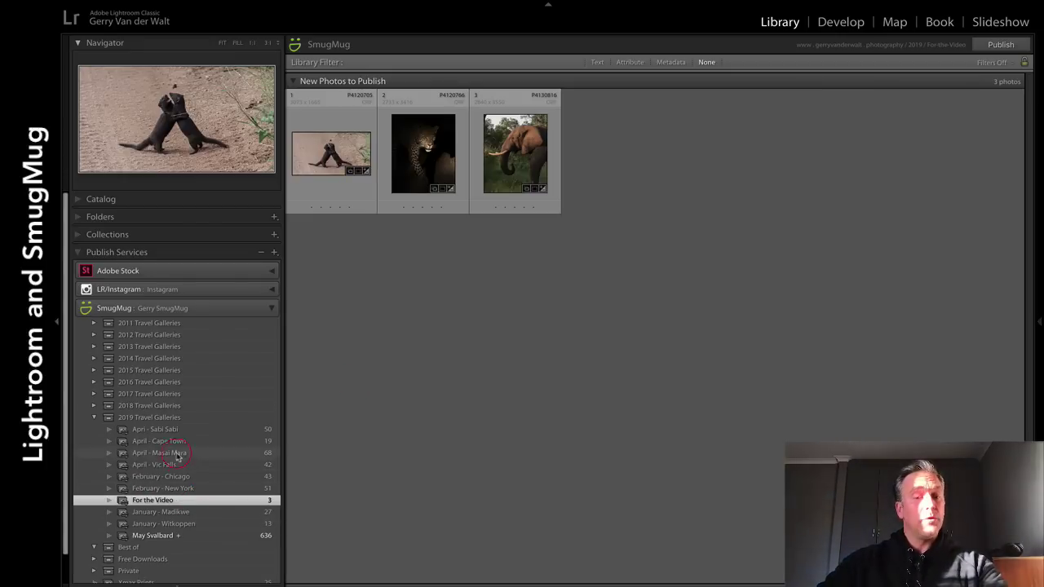
{"action": "right_click", "coordinate": [181, 500]}
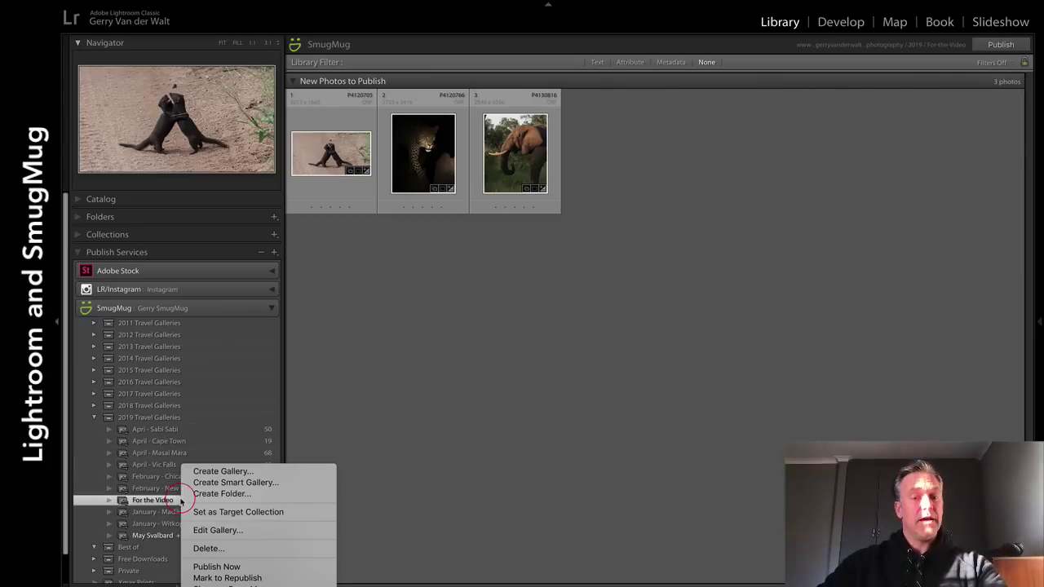
{"action": "left_click", "coordinate": [241, 567]}
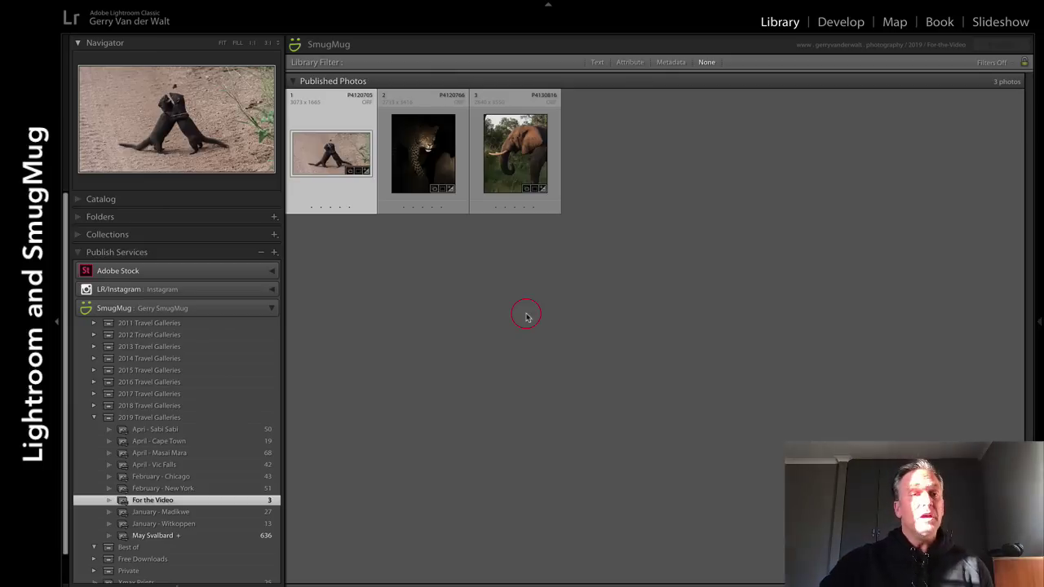
{"action": "left_click", "coordinate": [181, 502]}
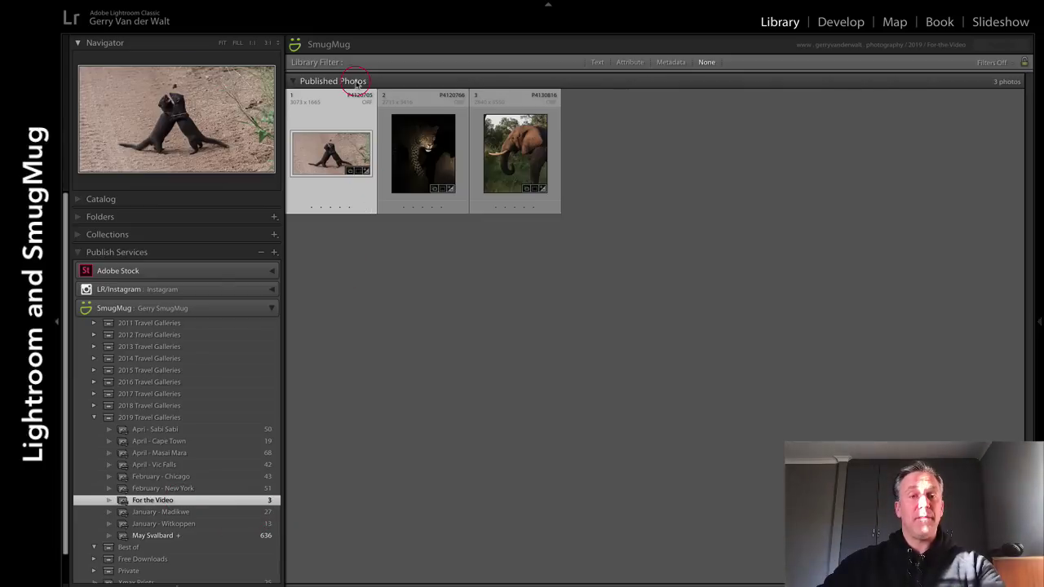
{"action": "key", "text": "ctrl+Up"}
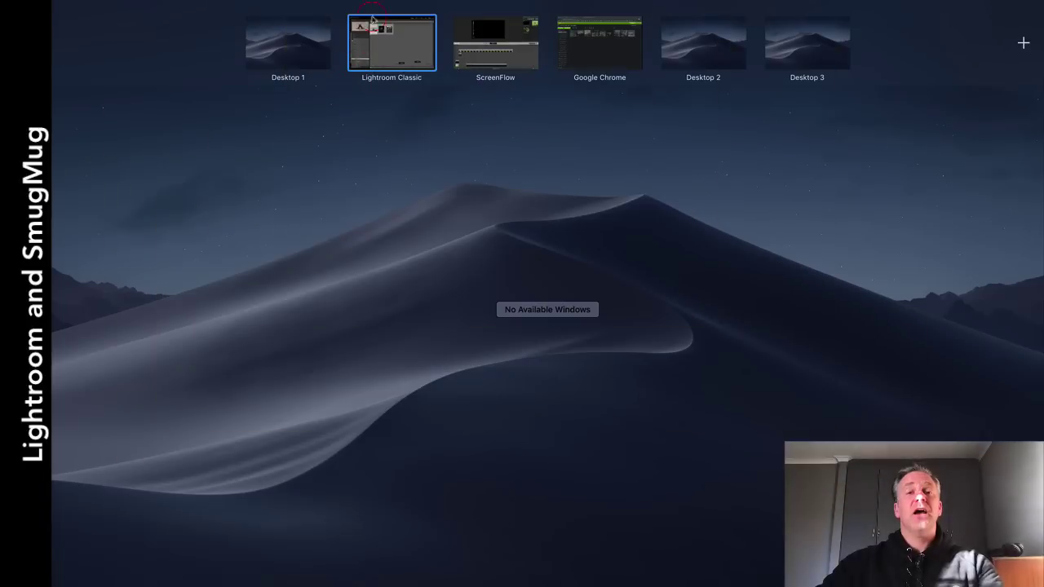
Reload the SmugMug organizer and open the new For the Video gallery.
{"action": "left_click", "coordinate": [596, 43]}
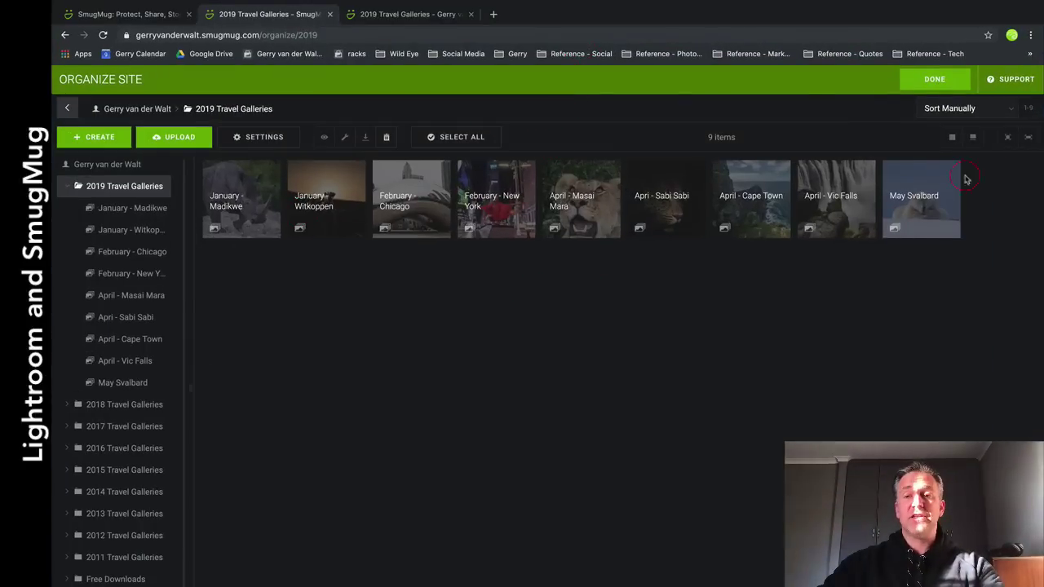
{"action": "left_click", "coordinate": [104, 35]}
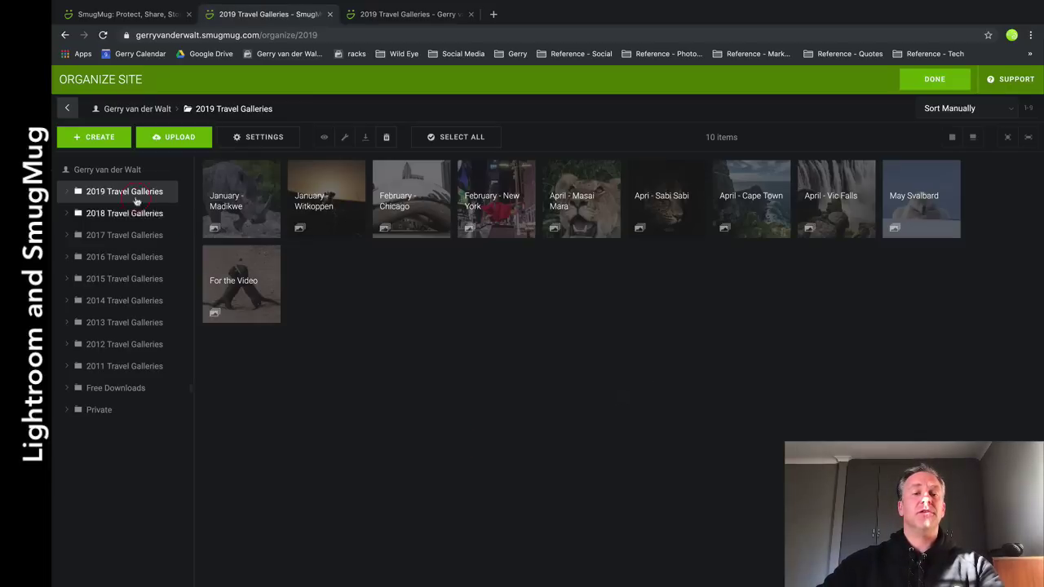
{"action": "double_click", "coordinate": [244, 300]}
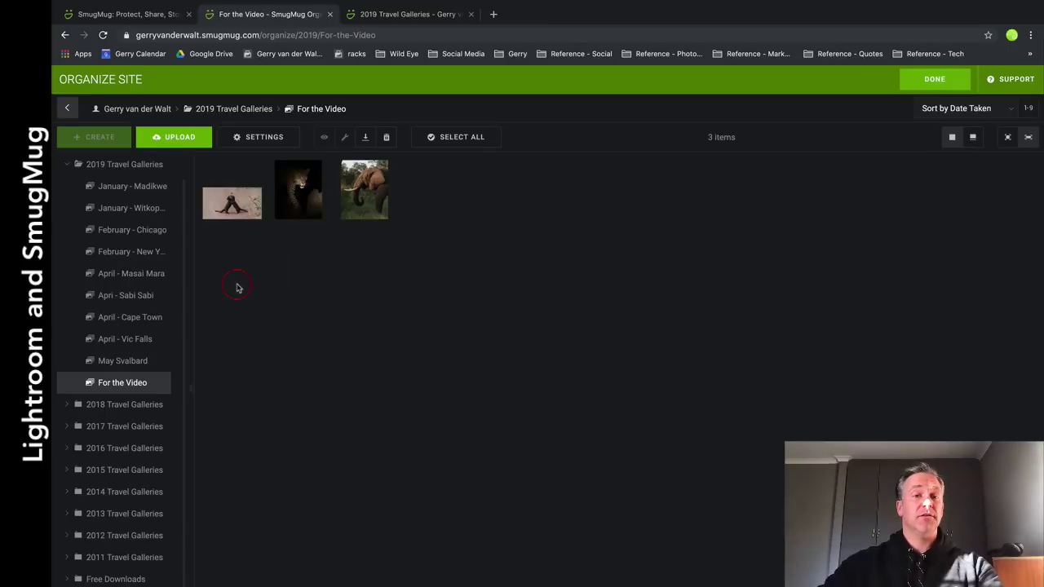
Reorder the photos to elephant, mongooses, leopard and view the live gallery page.
{"action": "left_click_drag", "start_coordinate": [233, 195], "coordinate": [299, 196]}
{"action": "left_click_drag", "start_coordinate": [363, 184], "coordinate": [298, 192]}
{"action": "left_click_drag", "start_coordinate": [233, 190], "coordinate": [367, 208]}
{"action": "left_click", "coordinate": [339, 78]}
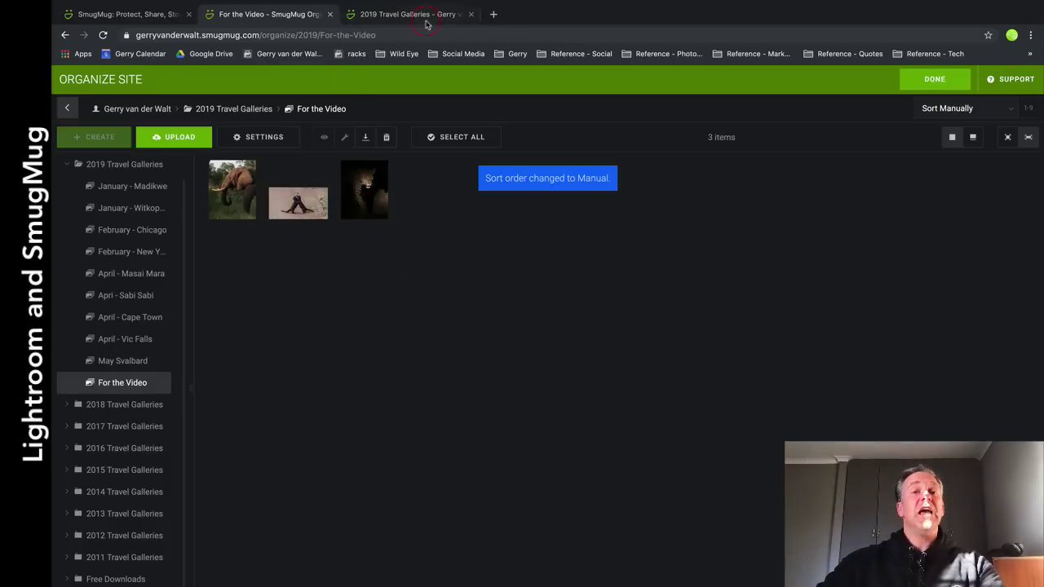
{"action": "left_click", "coordinate": [935, 79]}
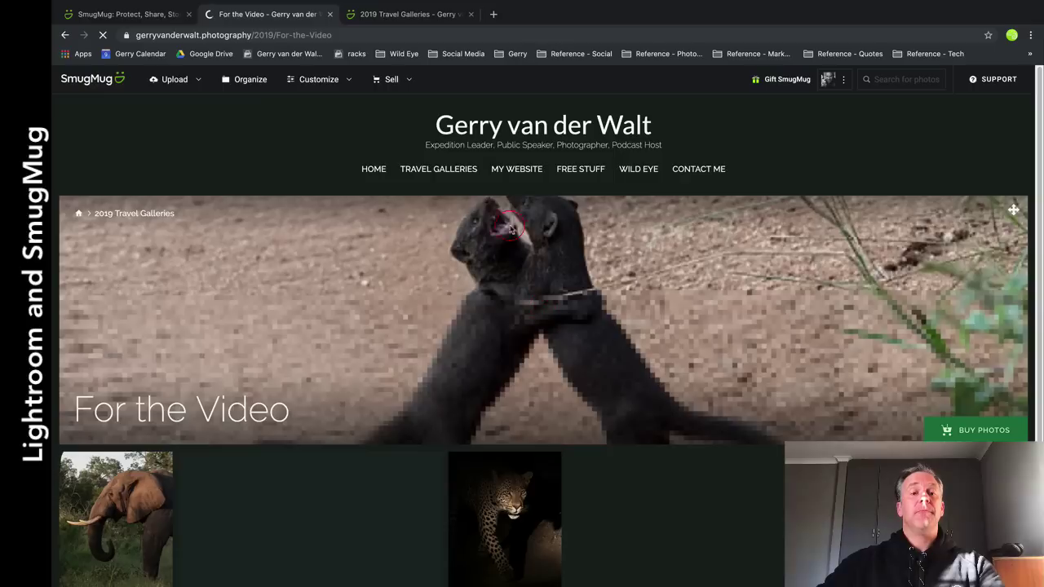
Reload the 2019 Travel Galleries page to refresh its gallery list.
{"action": "scroll", "coordinate": [508, 228], "scroll_direction": "down", "scroll_amount": 1}
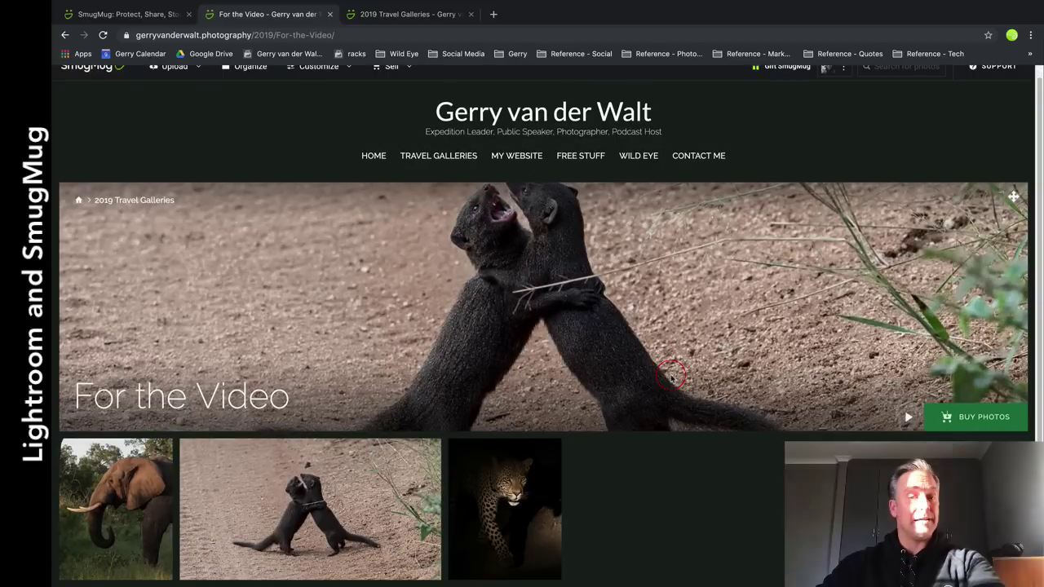
{"action": "left_click", "coordinate": [411, 16]}
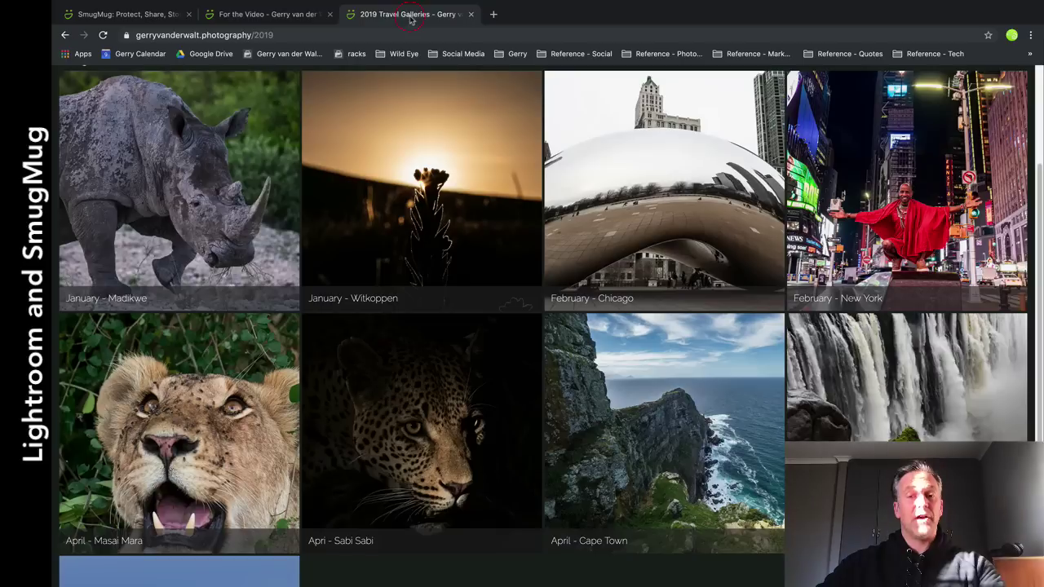
{"action": "scroll", "coordinate": [469, 326], "scroll_direction": "down", "scroll_amount": 3}
{"action": "scroll", "coordinate": [471, 345], "scroll_direction": "up", "scroll_amount": 5}
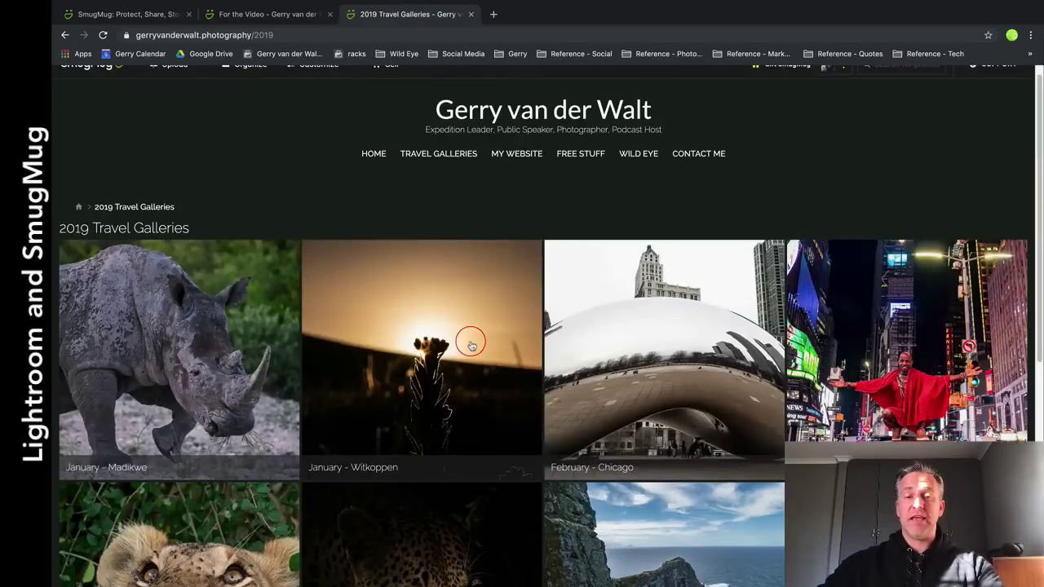
{"action": "key", "text": "super+r"}
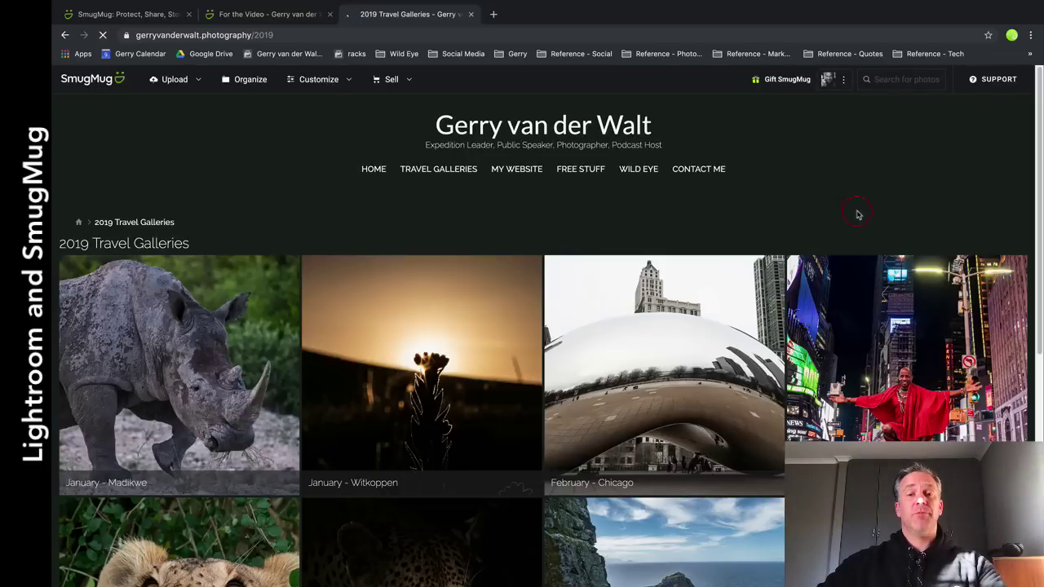
Open the live For the Video gallery page, then bring up the desktop overview.
{"action": "scroll", "coordinate": [857, 215], "scroll_direction": "down", "scroll_amount": 5}
{"action": "left_click", "coordinate": [448, 386]}
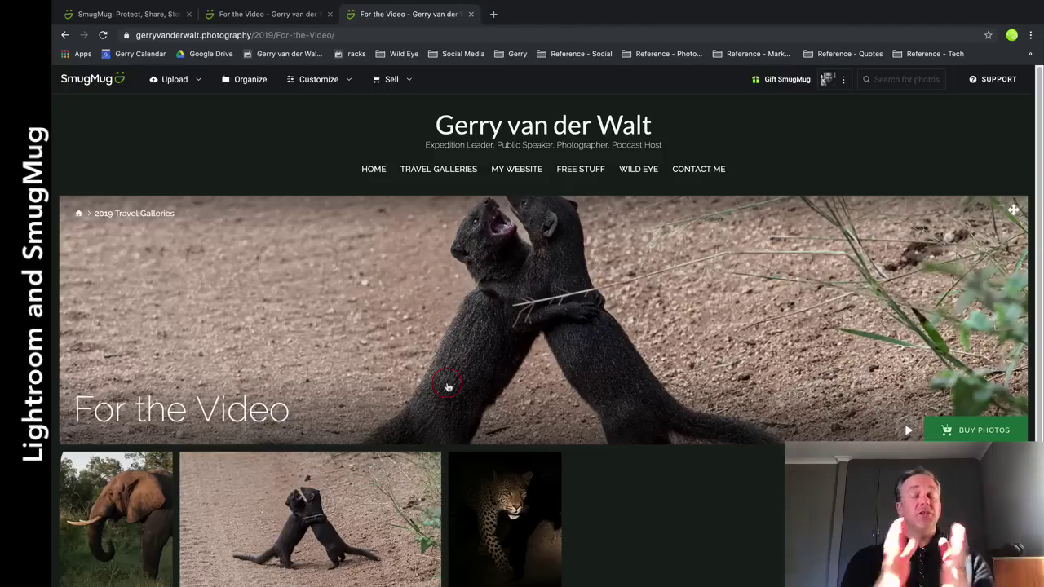
{"action": "key", "text": "ctrl+Up"}
Return to Lightroom Classic and show the Vic Falls folder's photos.
{"action": "left_click", "coordinate": [391, 43]}
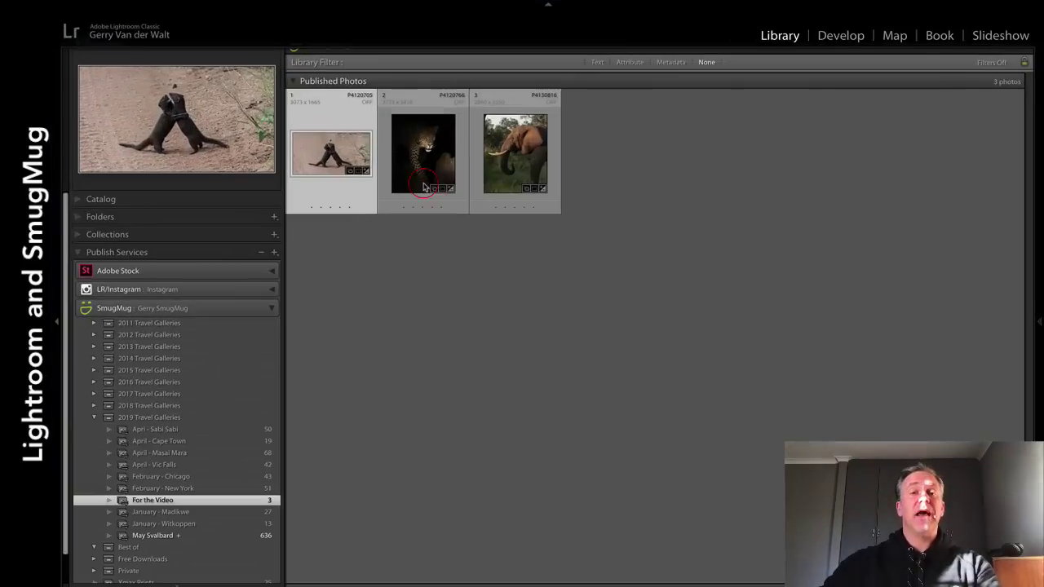
{"action": "left_click", "coordinate": [85, 217]}
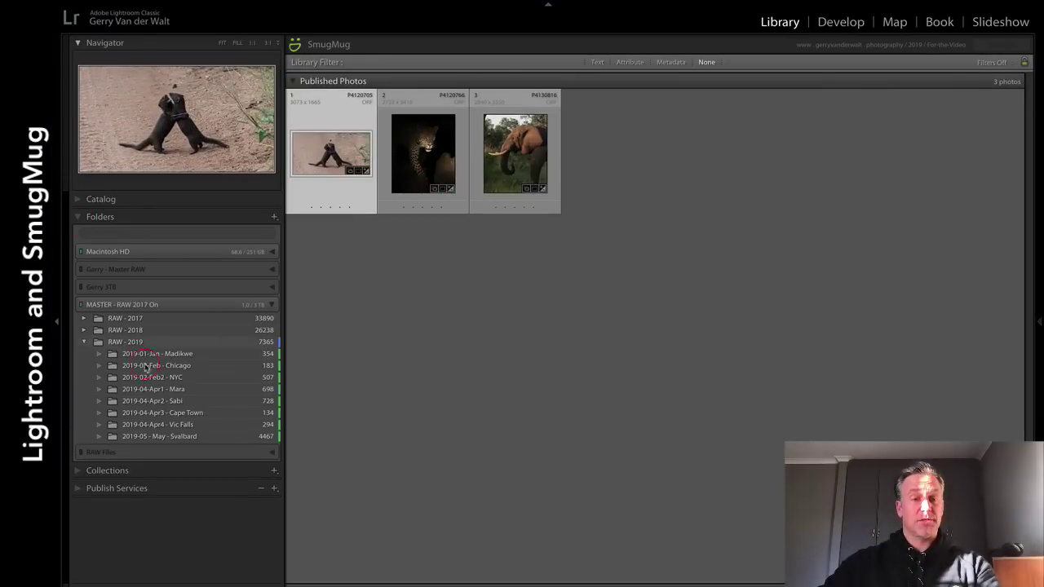
{"action": "left_click", "coordinate": [179, 424]}
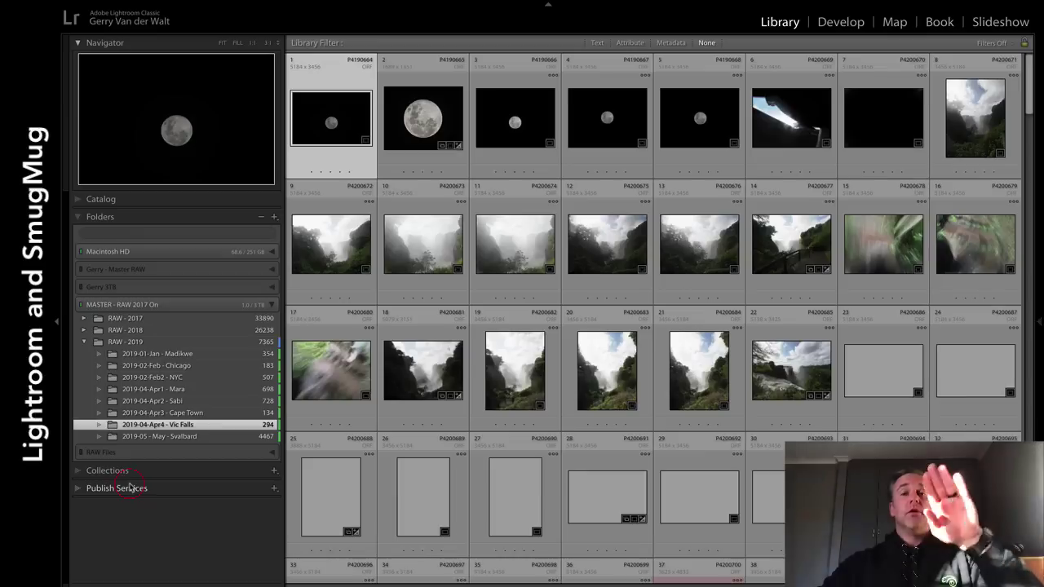
Make the For the Video SmugMug gallery the target collection.
{"action": "left_click", "coordinate": [83, 488]}
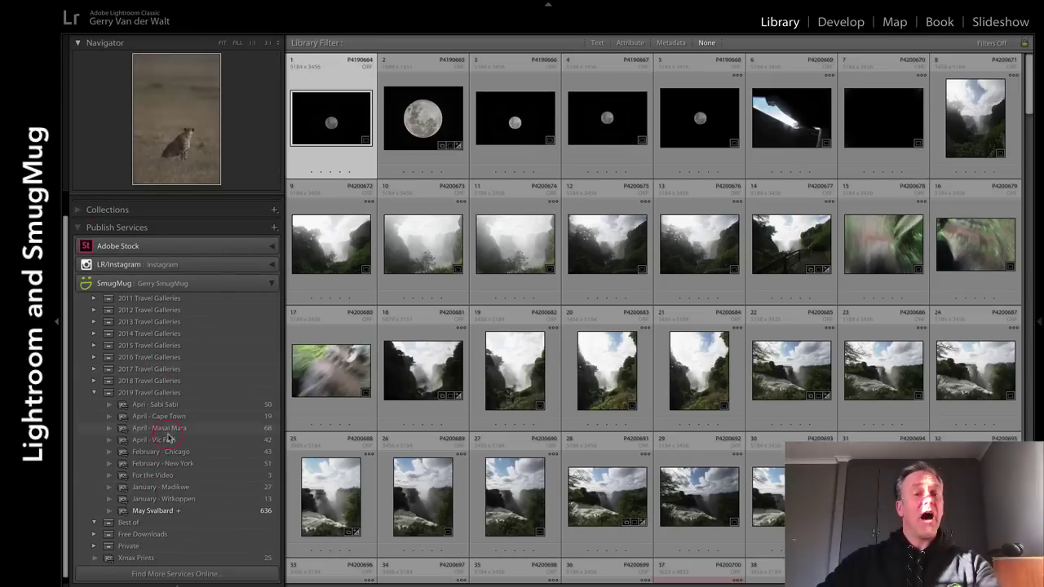
{"action": "left_click", "coordinate": [152, 477]}
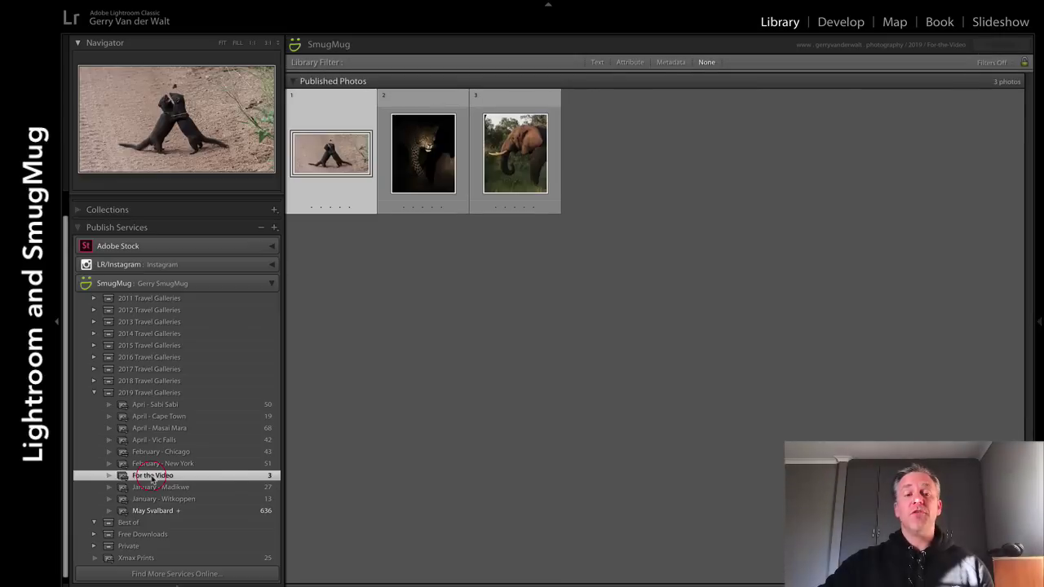
{"action": "right_click", "coordinate": [221, 479]}
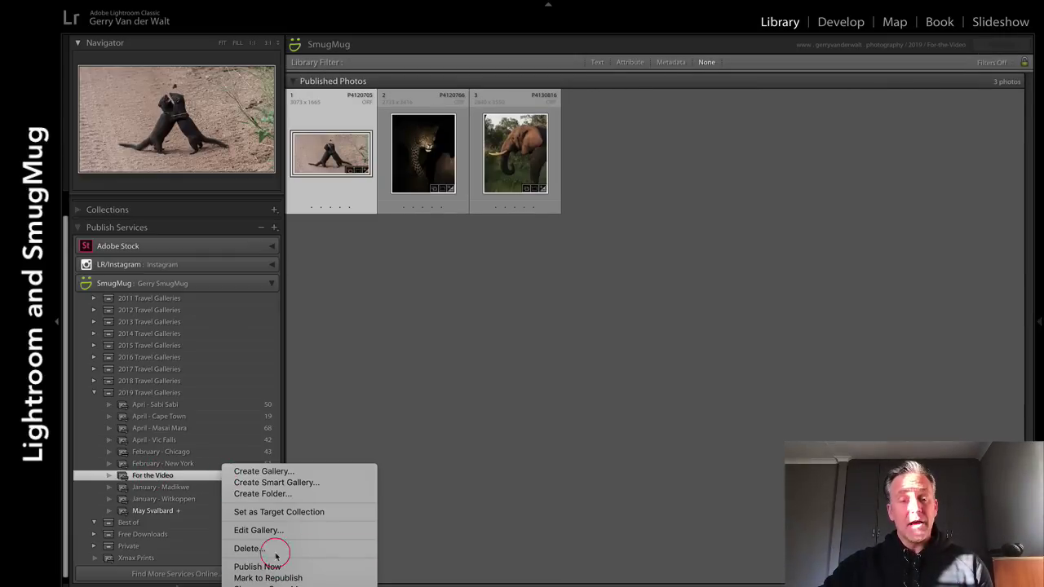
{"action": "left_click", "coordinate": [279, 513]}
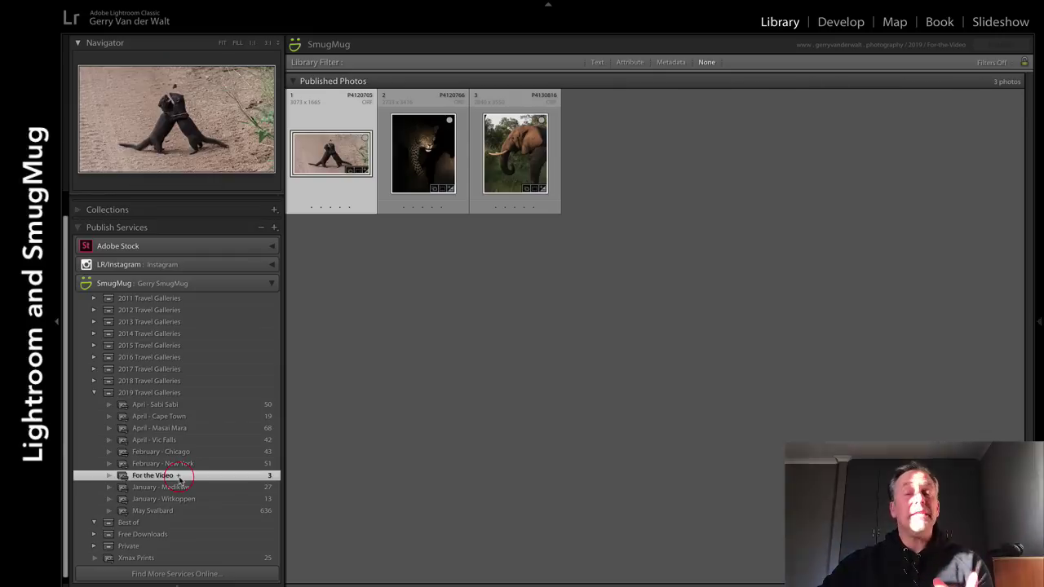
Reopen the Vic Falls folder in the Folders panel to browse its photos.
{"action": "left_click", "coordinate": [88, 214]}
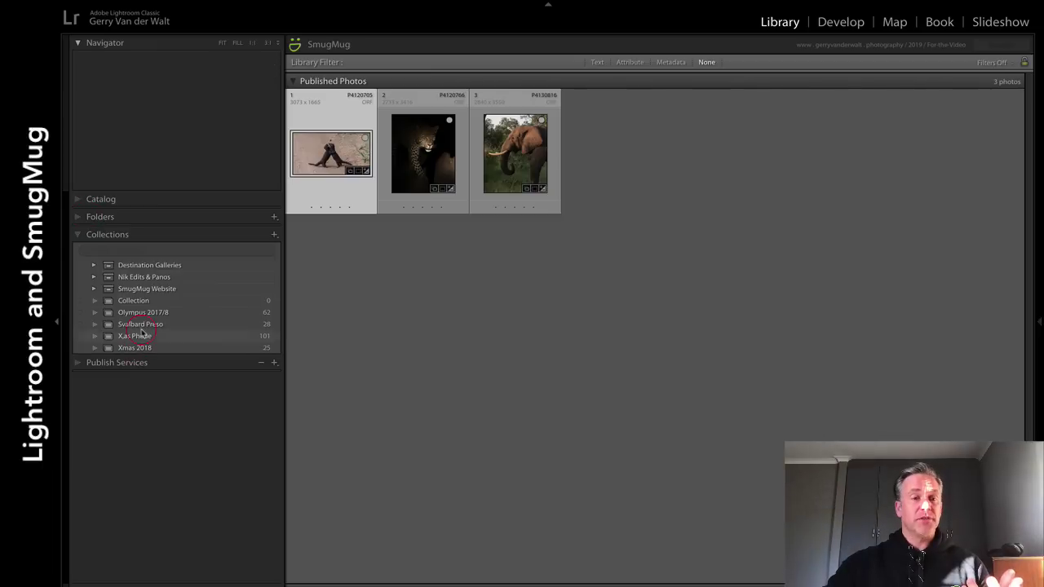
{"action": "left_click", "coordinate": [97, 217]}
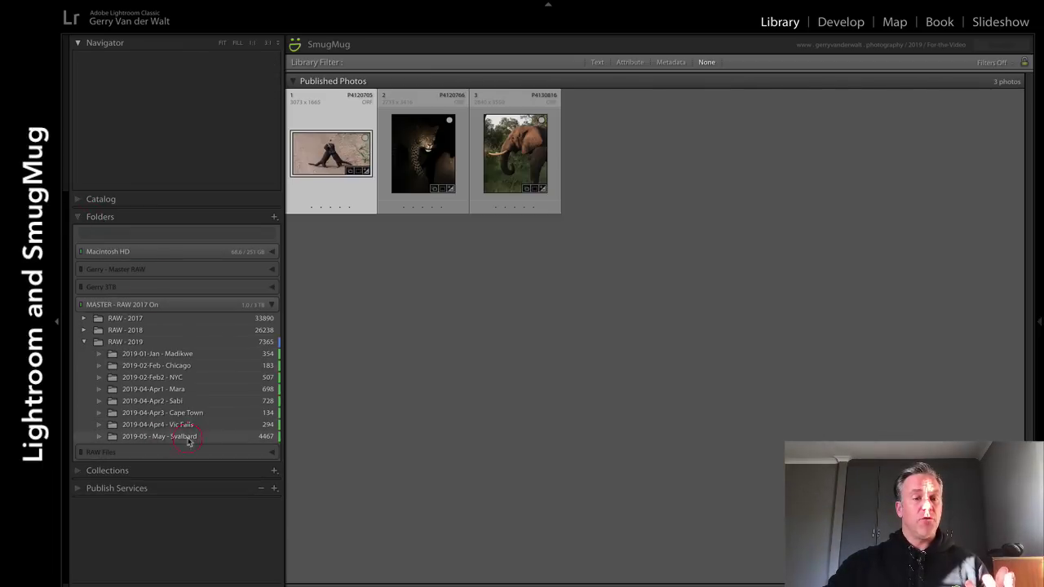
{"action": "left_click", "coordinate": [194, 425]}
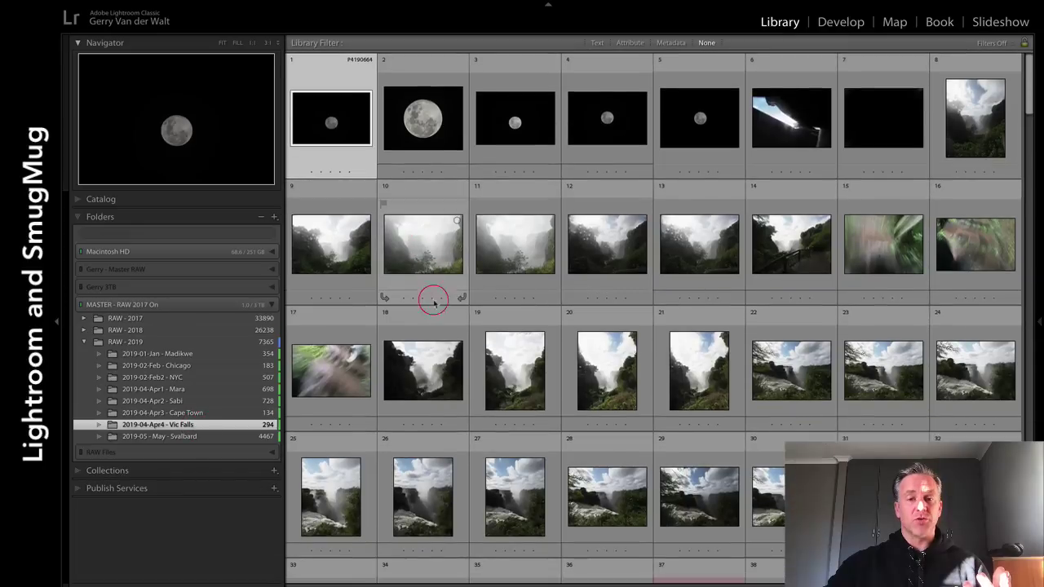
Add Vic Falls photo 21 to the For the Video target collection.
{"action": "left_click", "coordinate": [428, 261]}
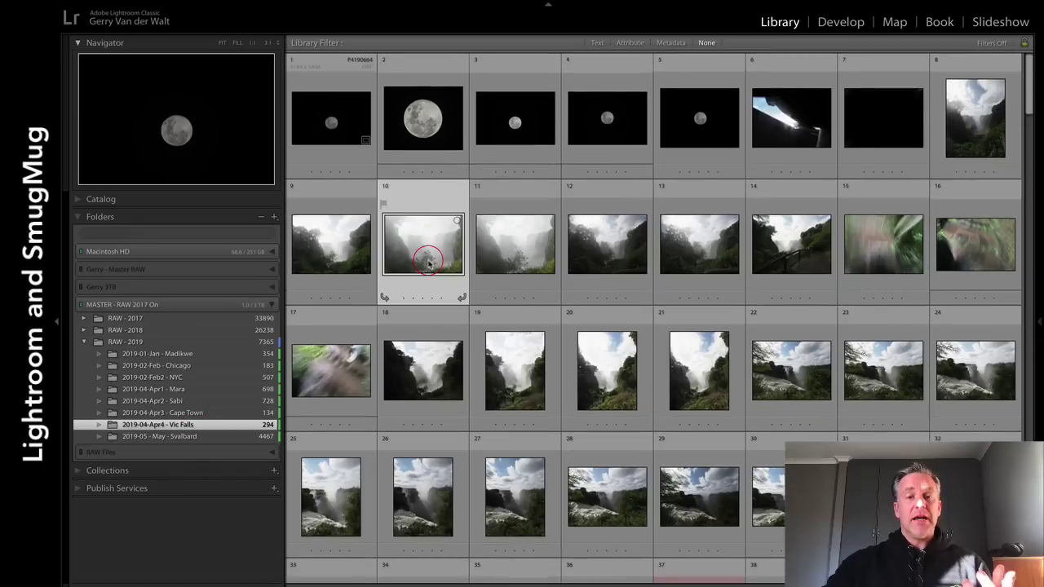
{"action": "key", "text": "Right"}
{"action": "key", "text": "Down"}
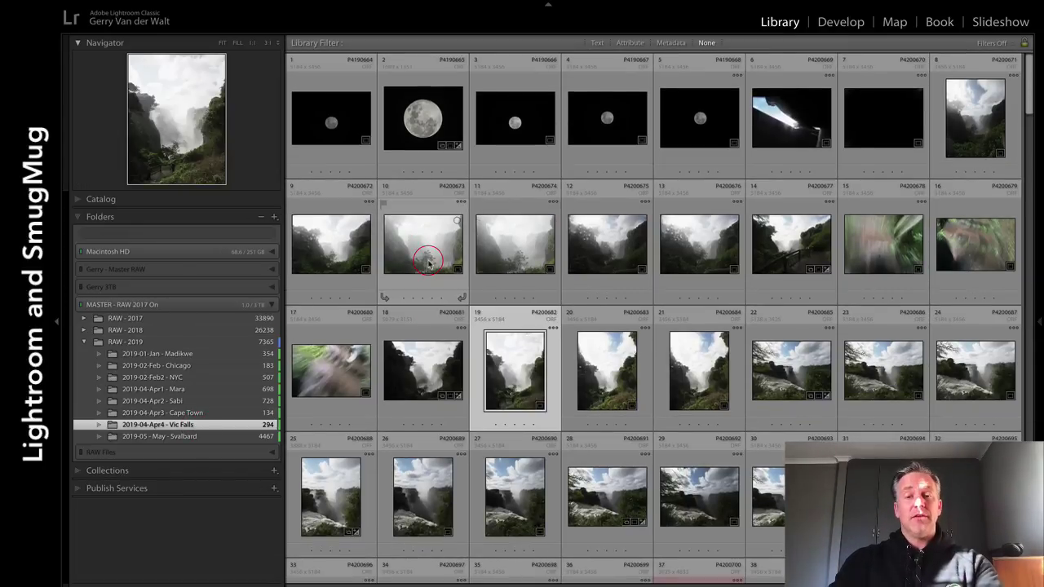
{"action": "key", "text": "Right"}
{"action": "key", "text": "Right"}
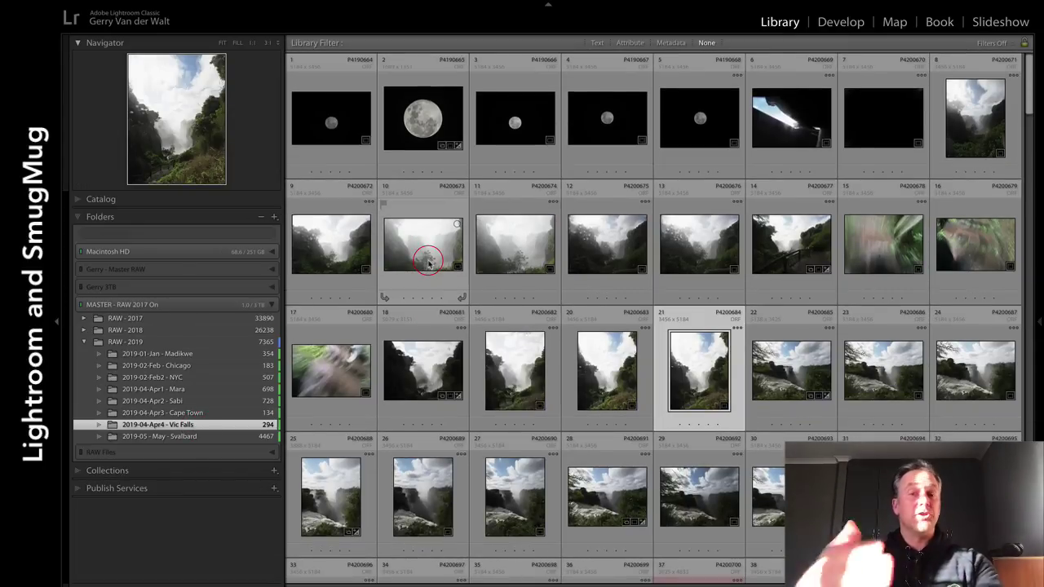
{"action": "key", "text": "b"}
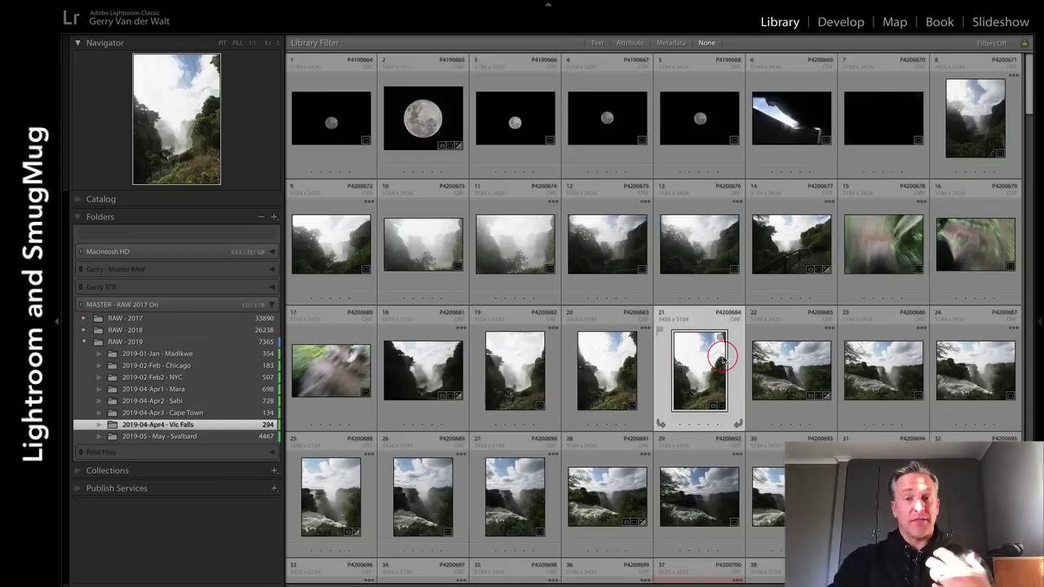
Reject photos 23 and 25 as weaker shots.
{"action": "key", "text": "Right"}
{"action": "key", "text": "Right"}
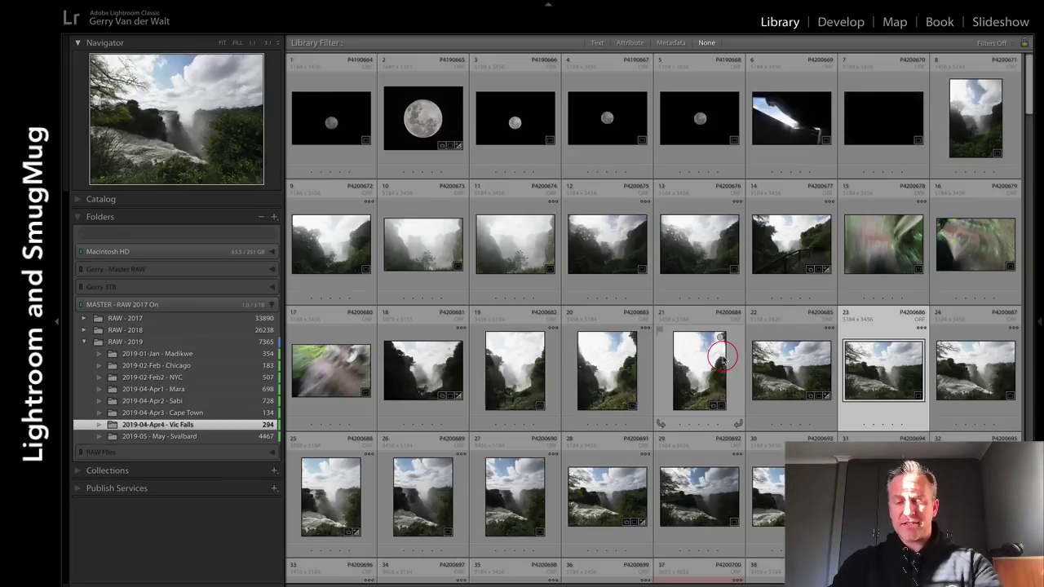
{"action": "key", "text": "x"}
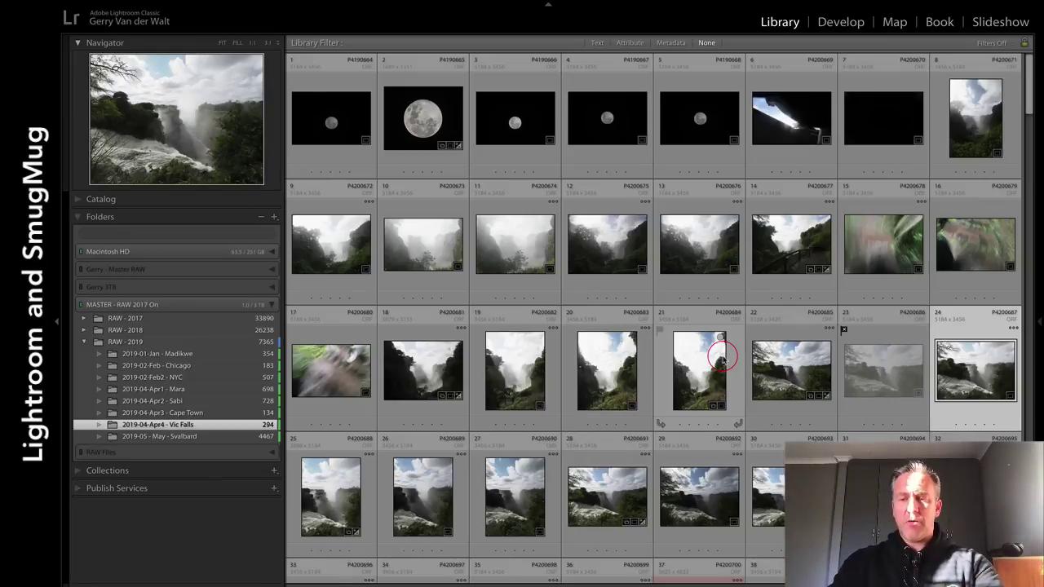
{"action": "key", "text": "Right"}
{"action": "key", "text": "x"}
Add photo 27 to For the Video and expand the SmugMug publish galleries.
{"action": "key", "text": "Right"}
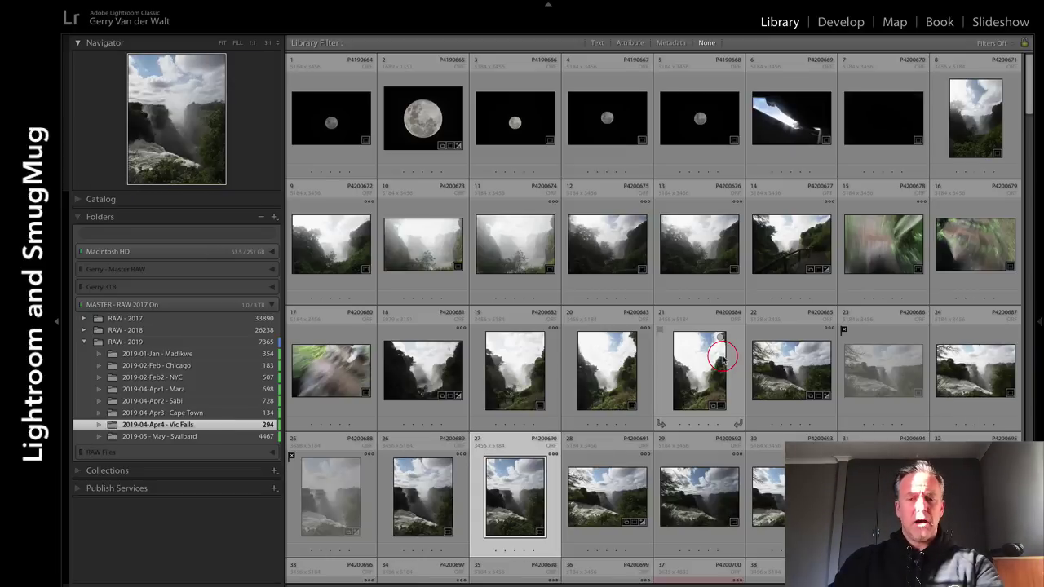
{"action": "key", "text": "b"}
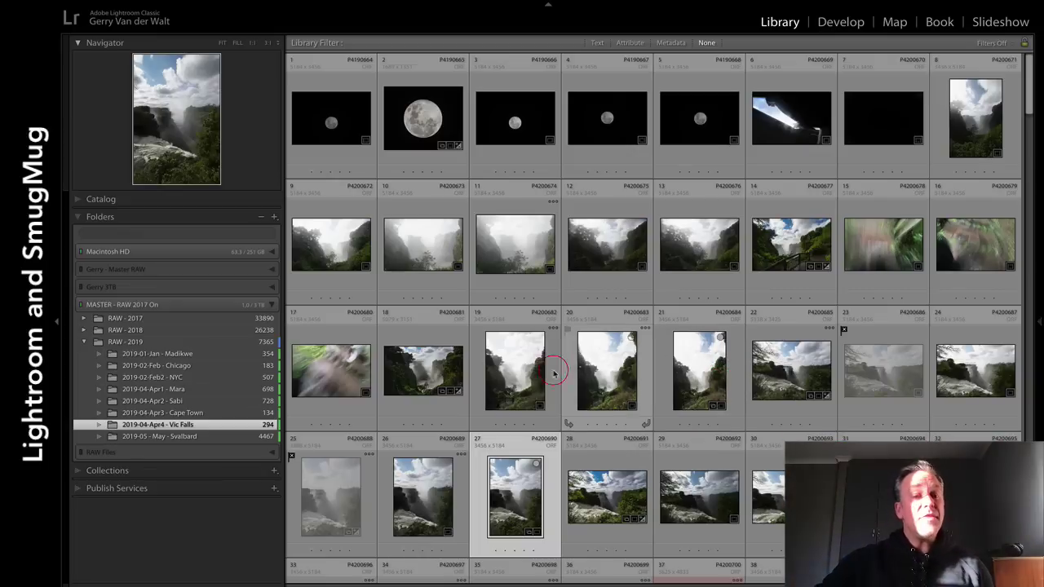
{"action": "left_click", "coordinate": [78, 489]}
{"action": "scroll", "coordinate": [123, 486], "scroll_direction": "down", "scroll_amount": 1}
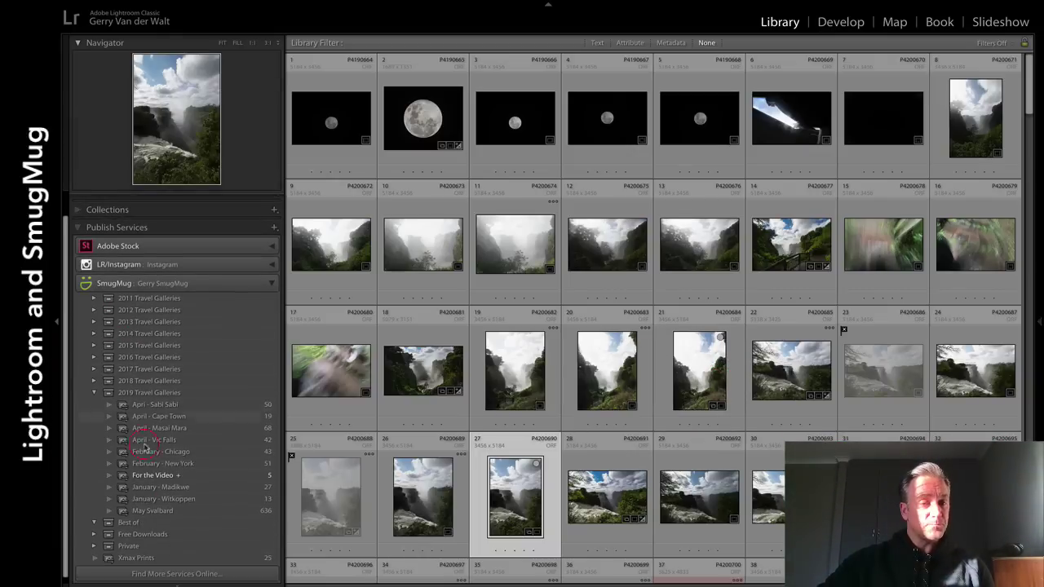
View the For the Video gallery's two unpublished Vic Falls photos, then bring up Mission Control.
{"action": "left_click", "coordinate": [176, 476]}
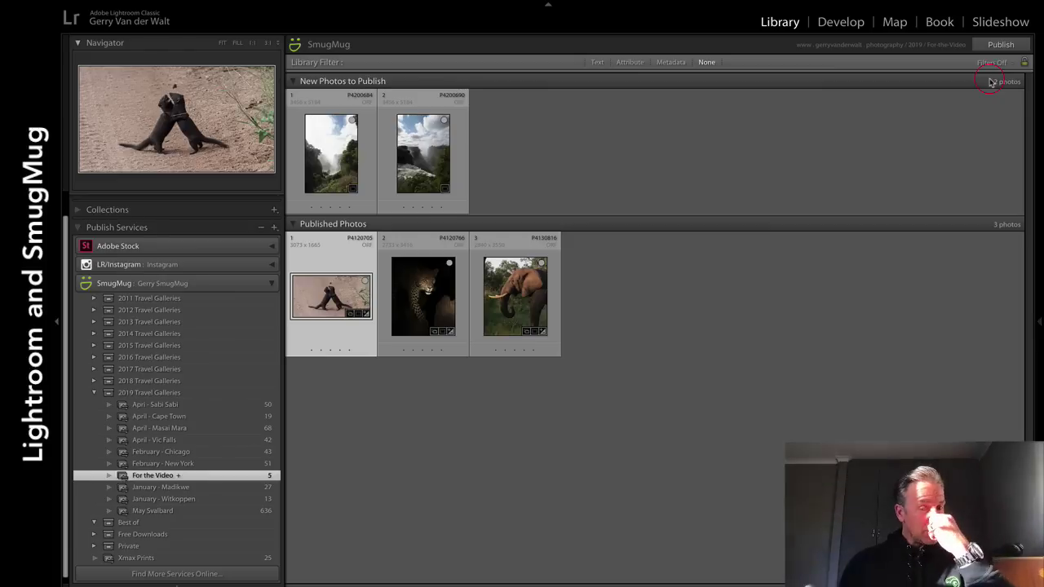
{"action": "key", "text": "ctrl+Up"}
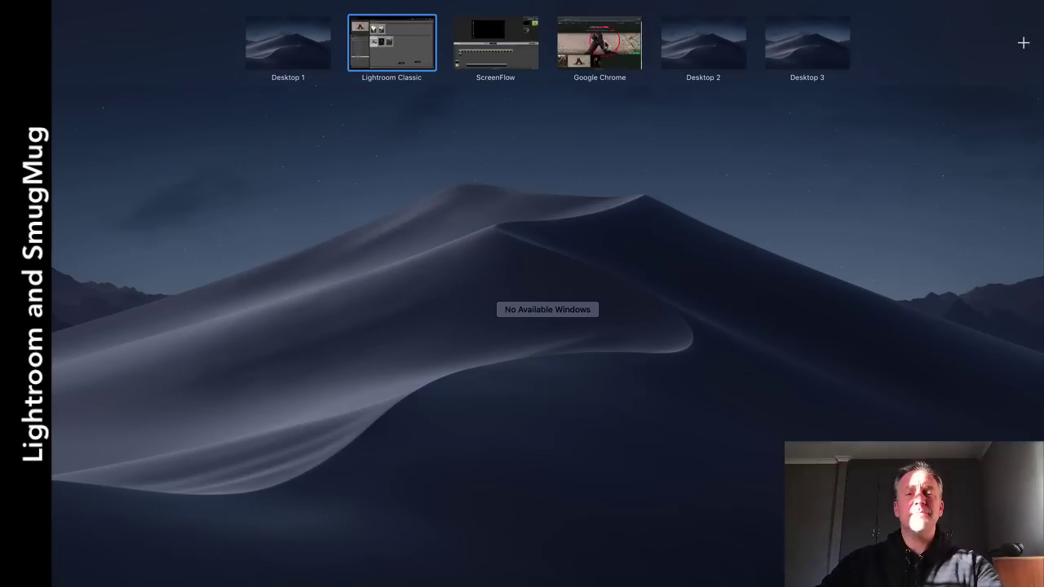
Close the duplicate For the Video tab, glance at the Organize view, then return to the live gallery.
{"action": "left_click", "coordinate": [604, 42]}
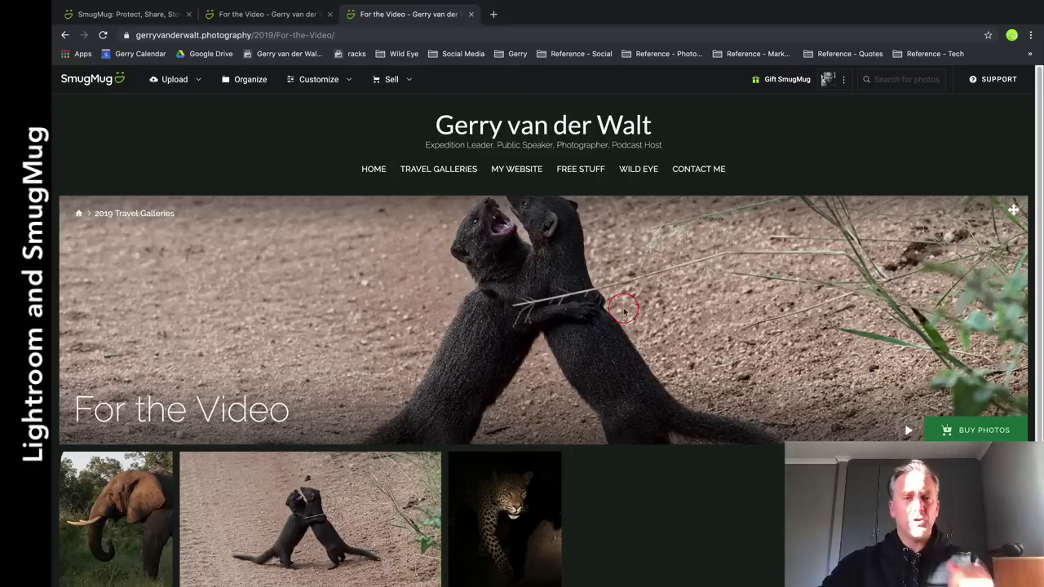
{"action": "left_click", "coordinate": [470, 14]}
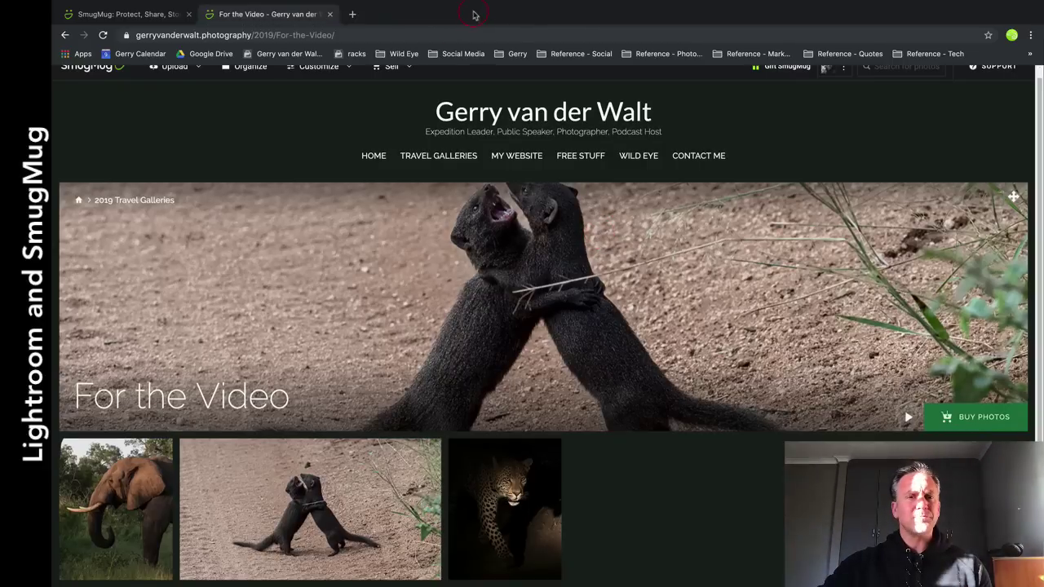
{"action": "scroll", "coordinate": [507, 267], "scroll_direction": "up", "scroll_amount": 1}
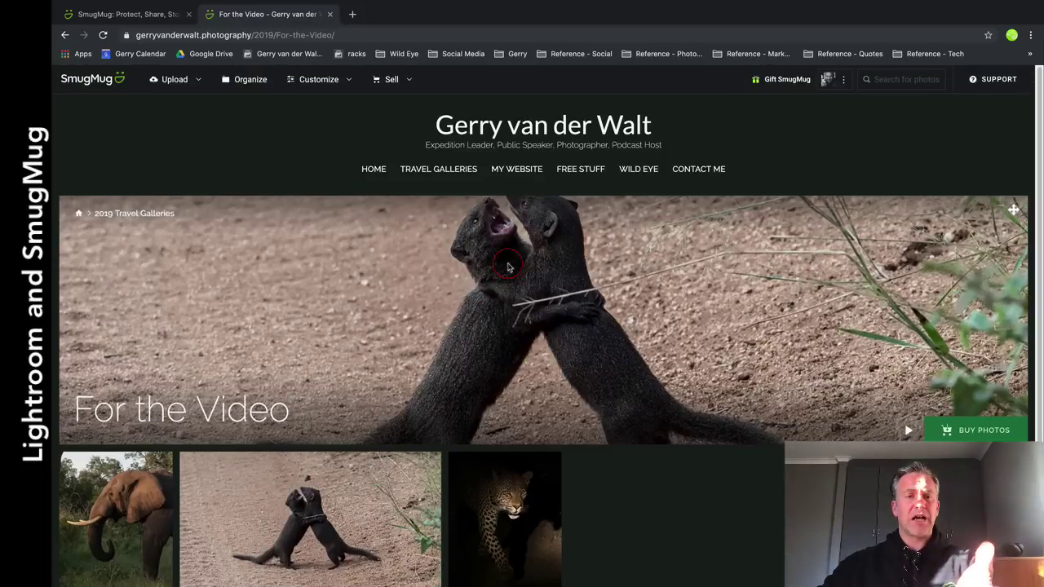
{"action": "left_click", "coordinate": [251, 81]}
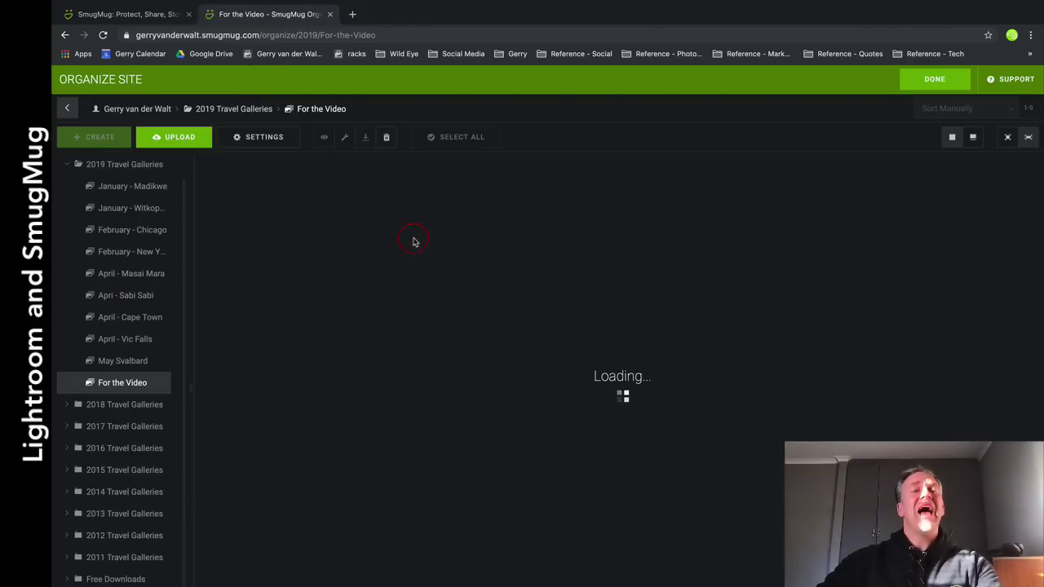
{"action": "left_click", "coordinate": [939, 79]}
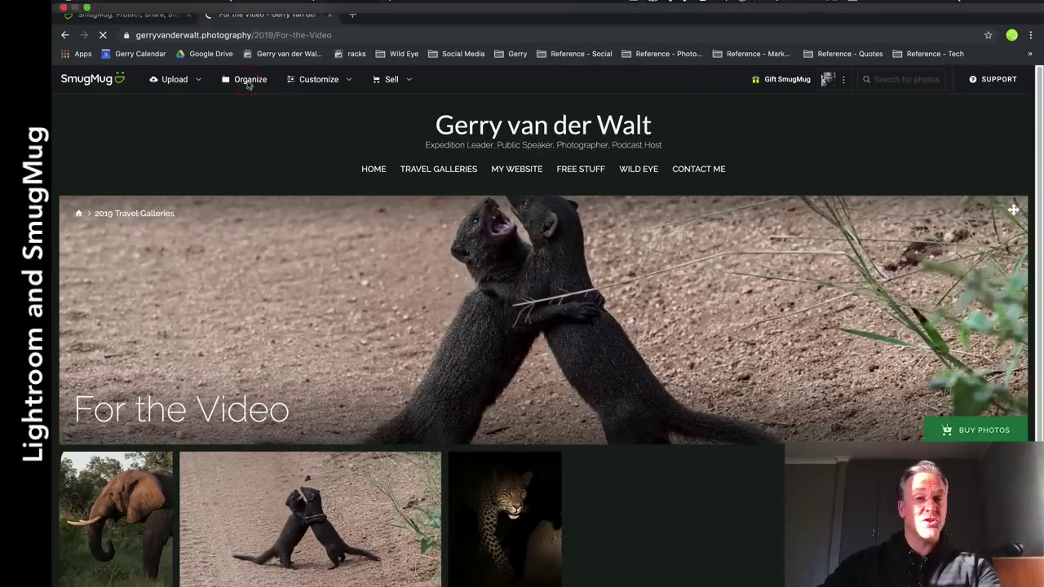
Look through the Customize > Choose a New Site Design options without applying one, then return home.
{"action": "left_click", "coordinate": [339, 81]}
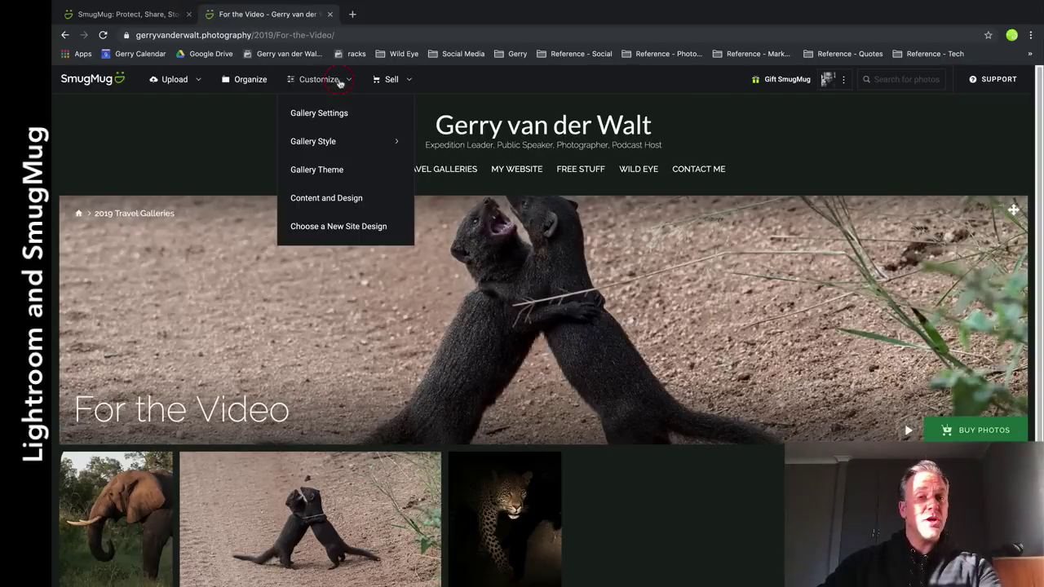
{"action": "left_click", "coordinate": [343, 227]}
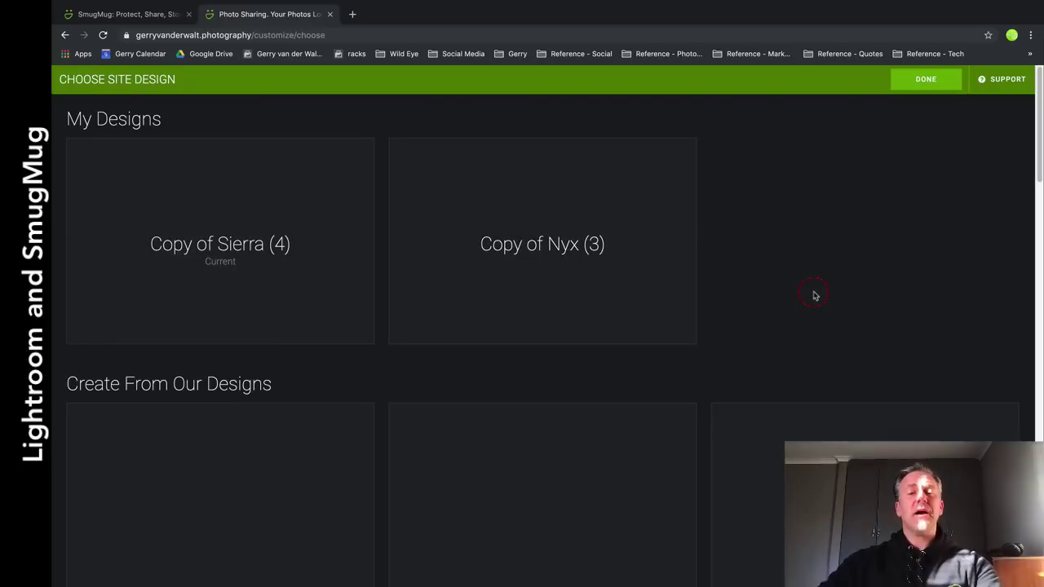
{"action": "scroll", "coordinate": [819, 295], "scroll_direction": "down", "scroll_amount": 3}
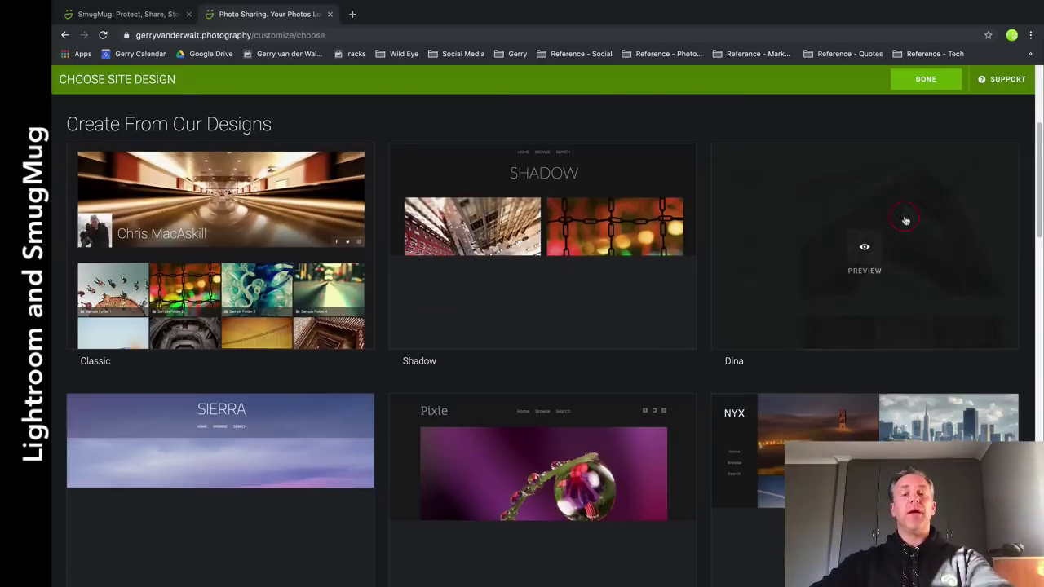
{"action": "scroll", "coordinate": [904, 221], "scroll_direction": "down", "scroll_amount": 3}
{"action": "scroll", "coordinate": [905, 221], "scroll_direction": "down", "scroll_amount": 8}
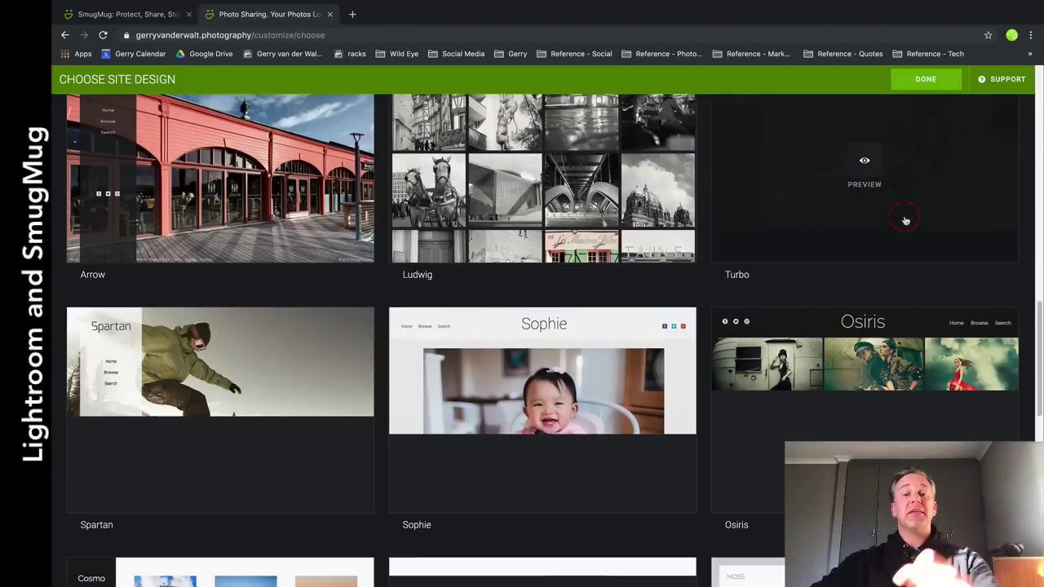
{"action": "scroll", "coordinate": [905, 220], "scroll_direction": "down", "scroll_amount": 2}
{"action": "scroll", "coordinate": [905, 221], "scroll_direction": "up", "scroll_amount": 15}
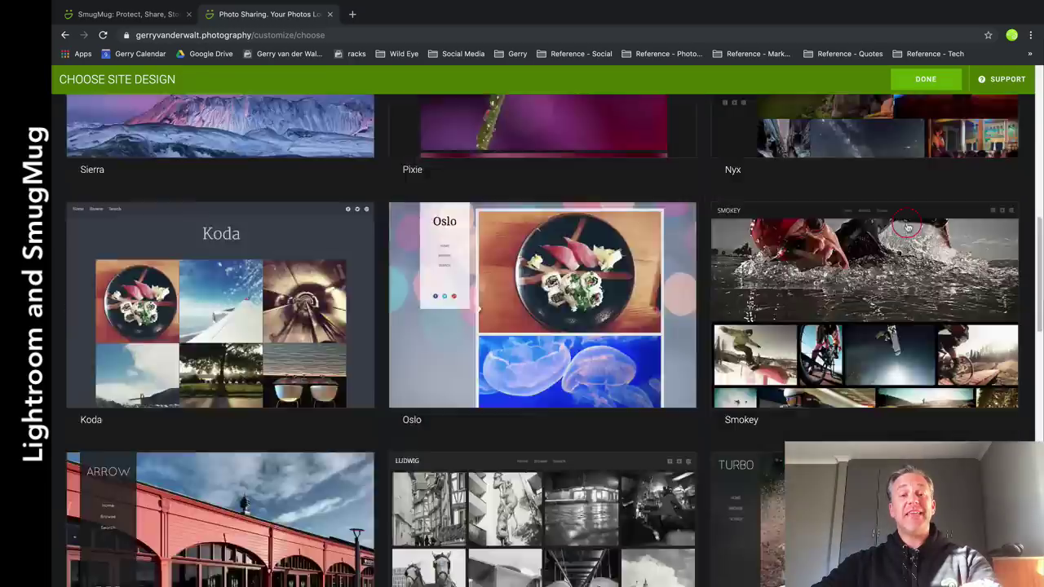
{"action": "left_click", "coordinate": [932, 81]}
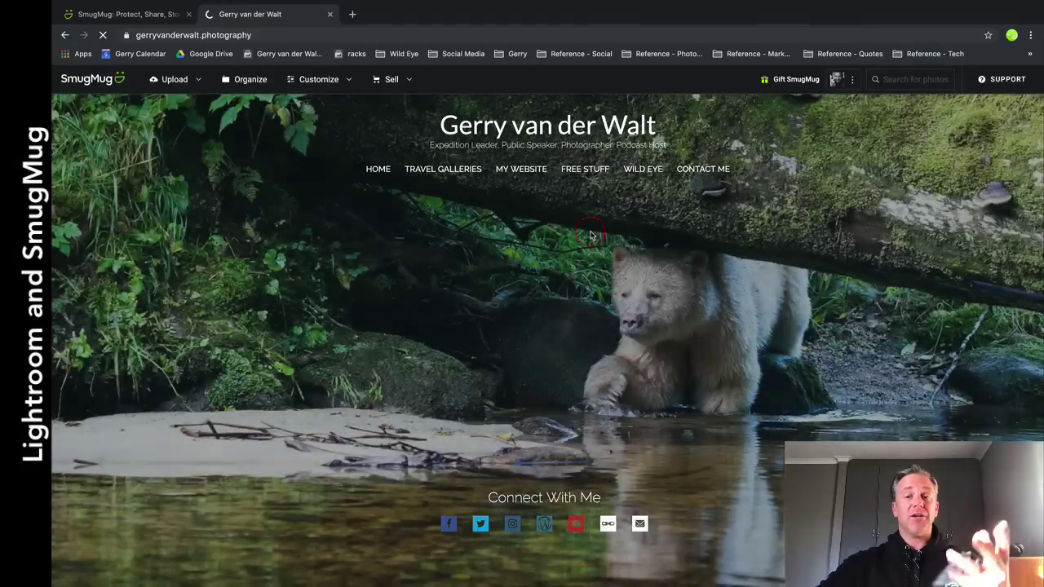
{"action": "left_click", "coordinate": [359, 85]}
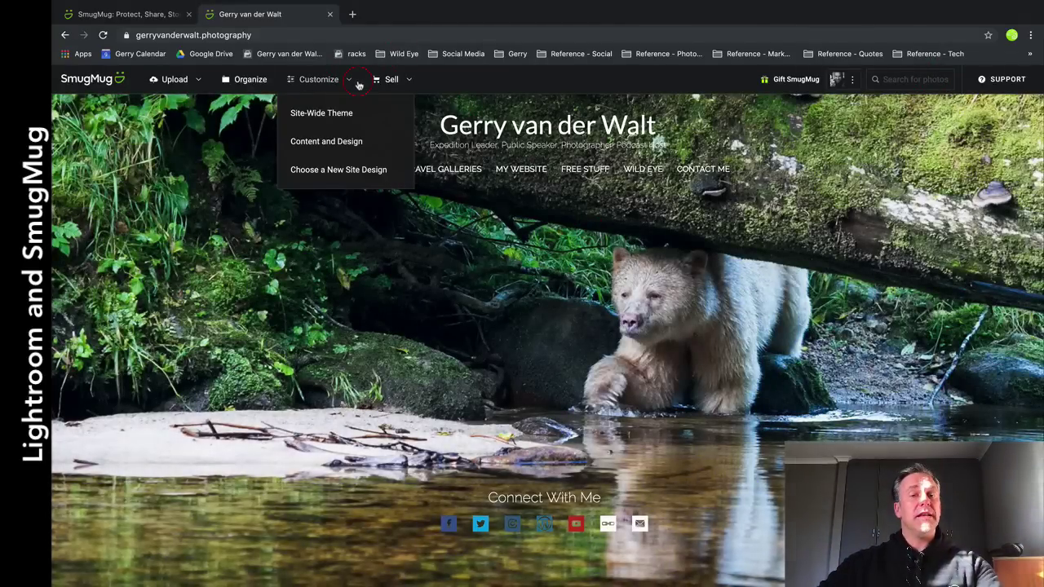
{"action": "left_click", "coordinate": [378, 142]}
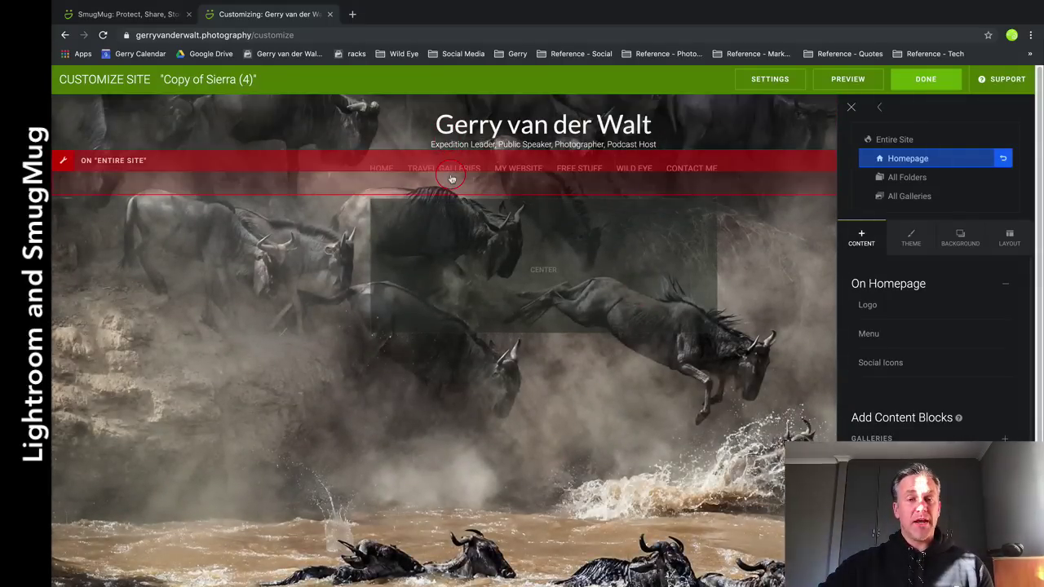
{"action": "left_click", "coordinate": [451, 178]}
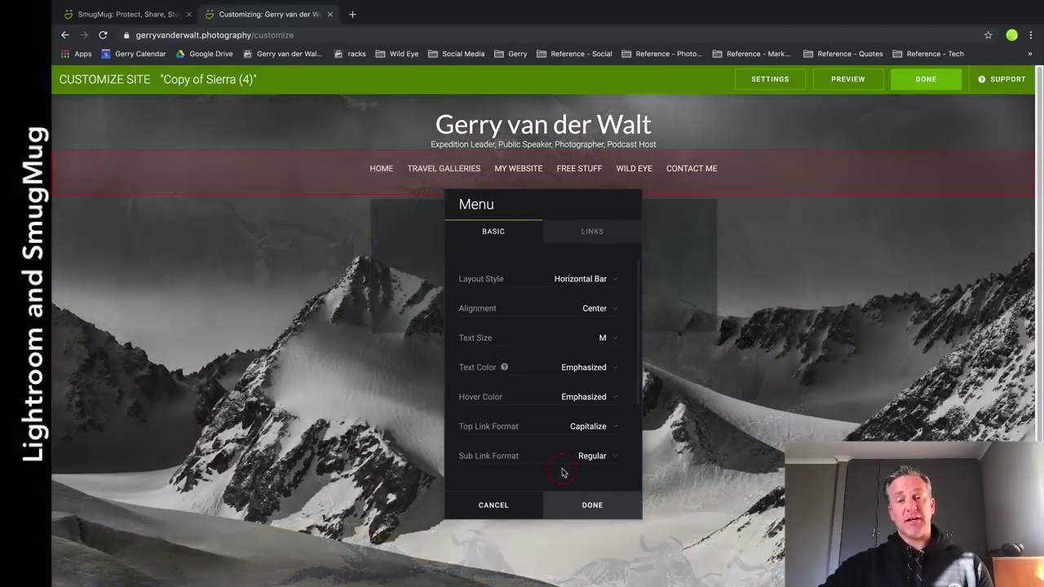
{"action": "left_click", "coordinate": [492, 503]}
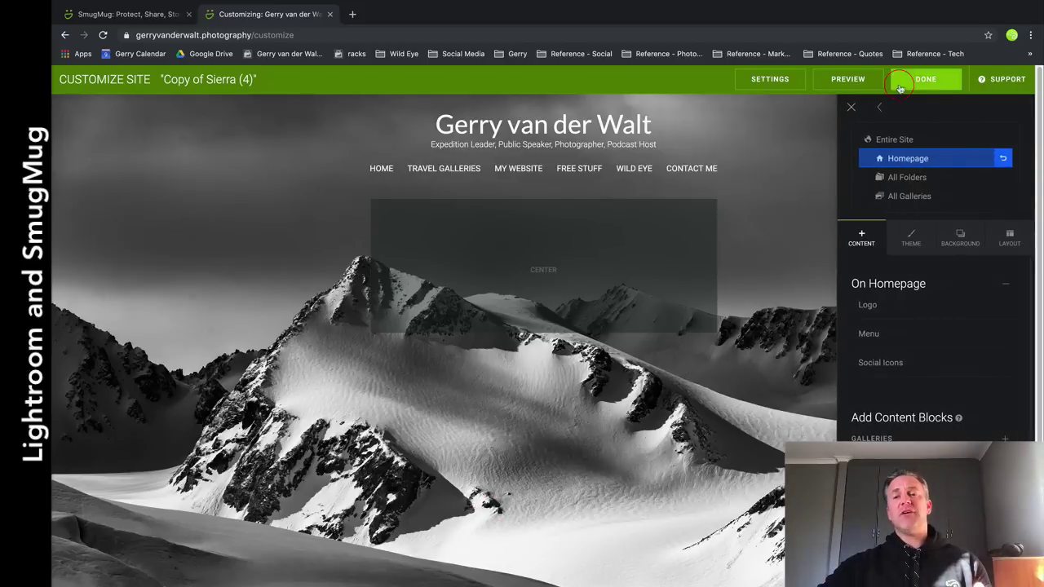
{"action": "left_click", "coordinate": [900, 88]}
{"action": "left_click", "coordinate": [567, 383]}
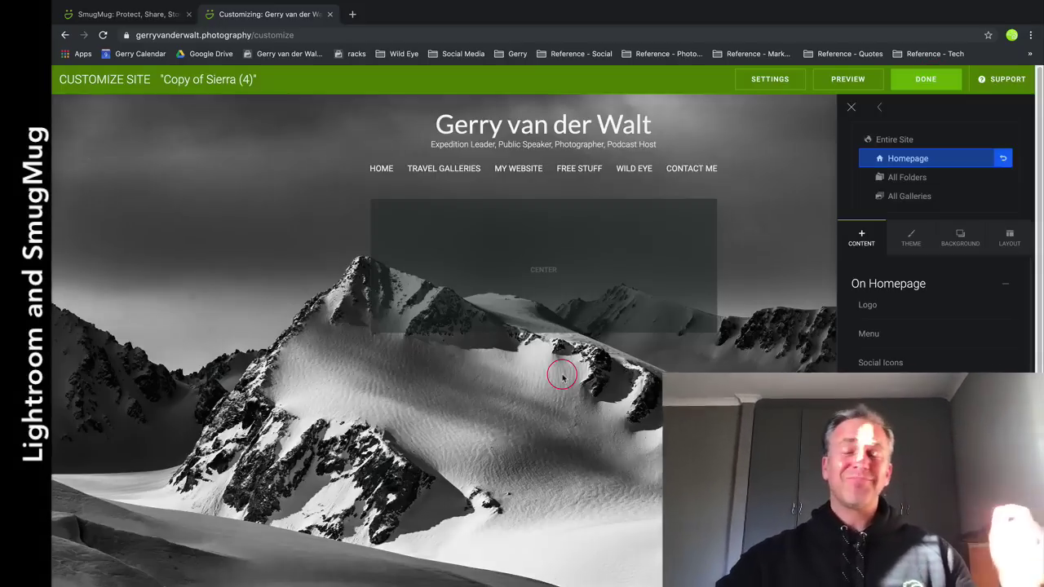